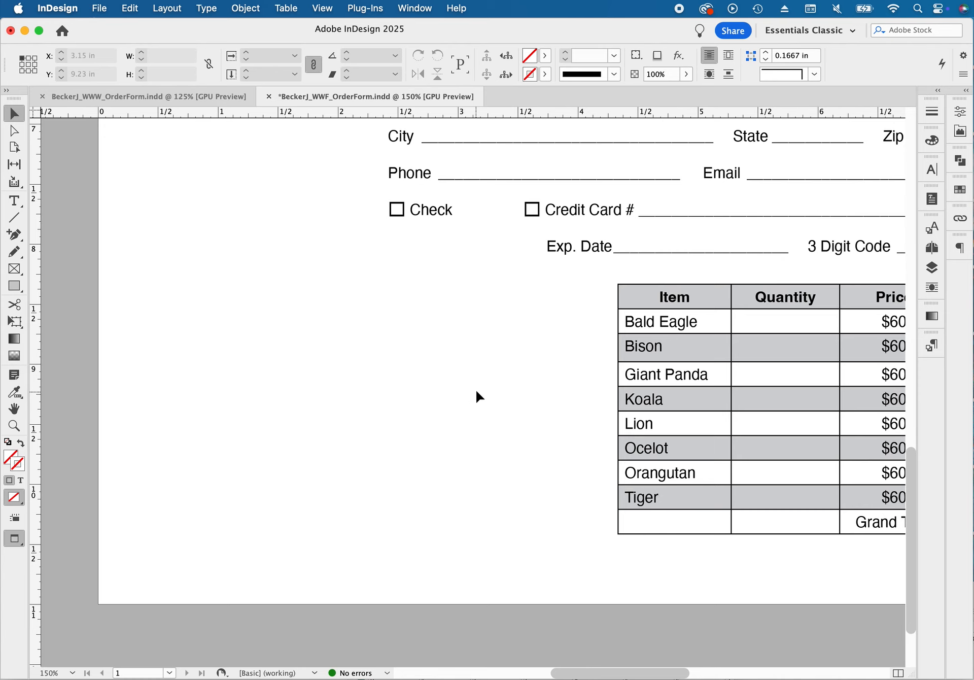
# Draw a row of four equal empty picture frames beside the order table, about 3.88 in wide and 1.07 in high overall
pyautogui.press('w')
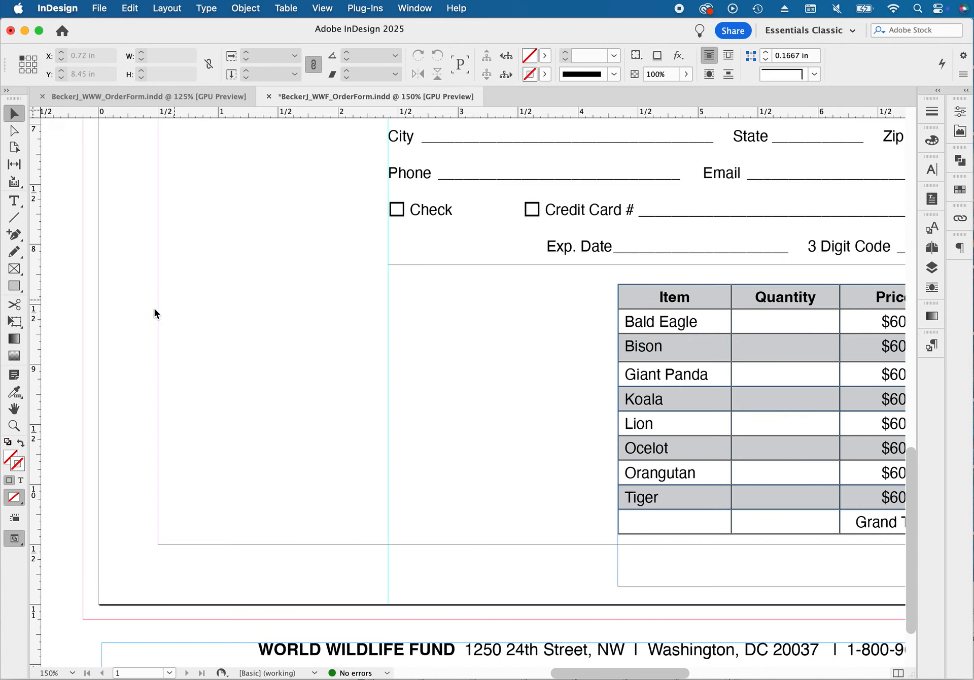
pyautogui.press('w')
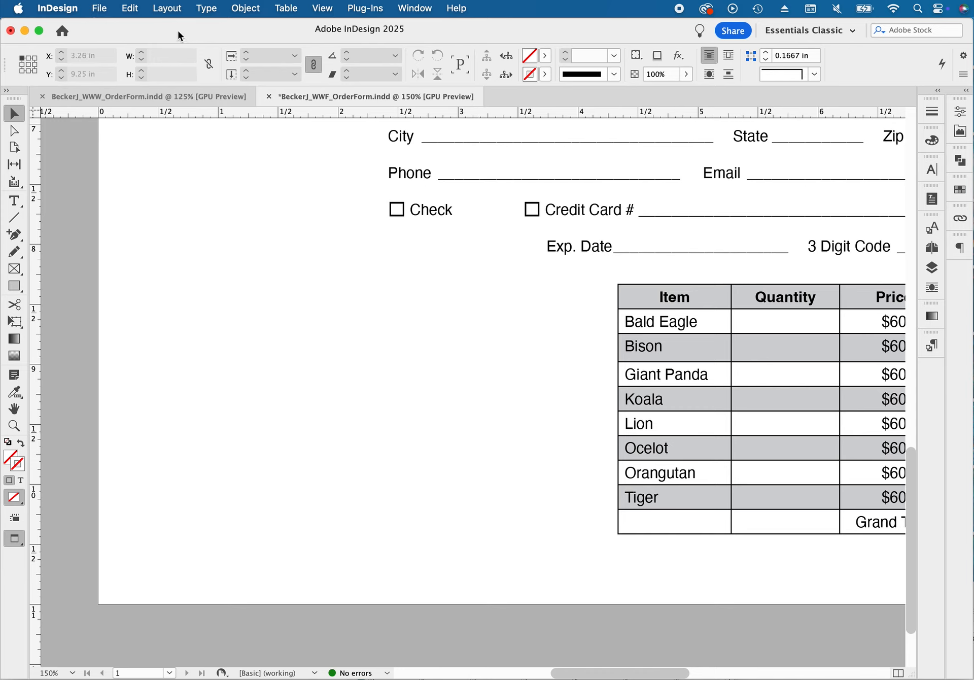
pyautogui.click(17, 271)
pyautogui.moveTo(142, 334); pyautogui.dragTo(604, 464)
pyautogui.press('Right')
pyautogui.press('Right')
pyautogui.press('Right')
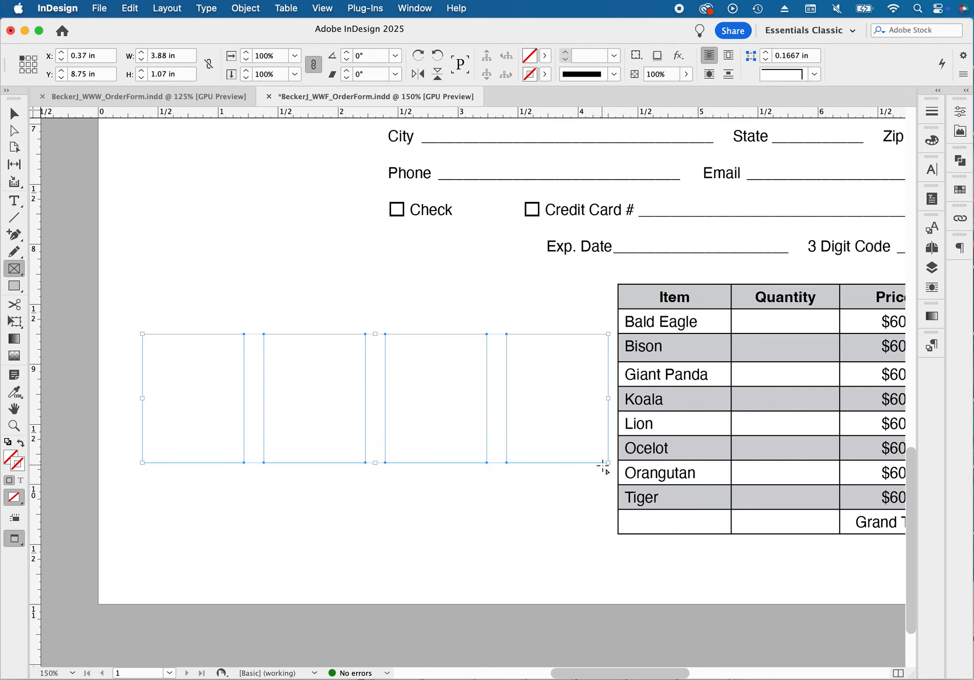
# Load plush-panda.jpg, Spotlight card.jpg, gift bag.jpg and Certificate.jpg from the Order Form Assets folder for placing
pyautogui.click(99, 10)
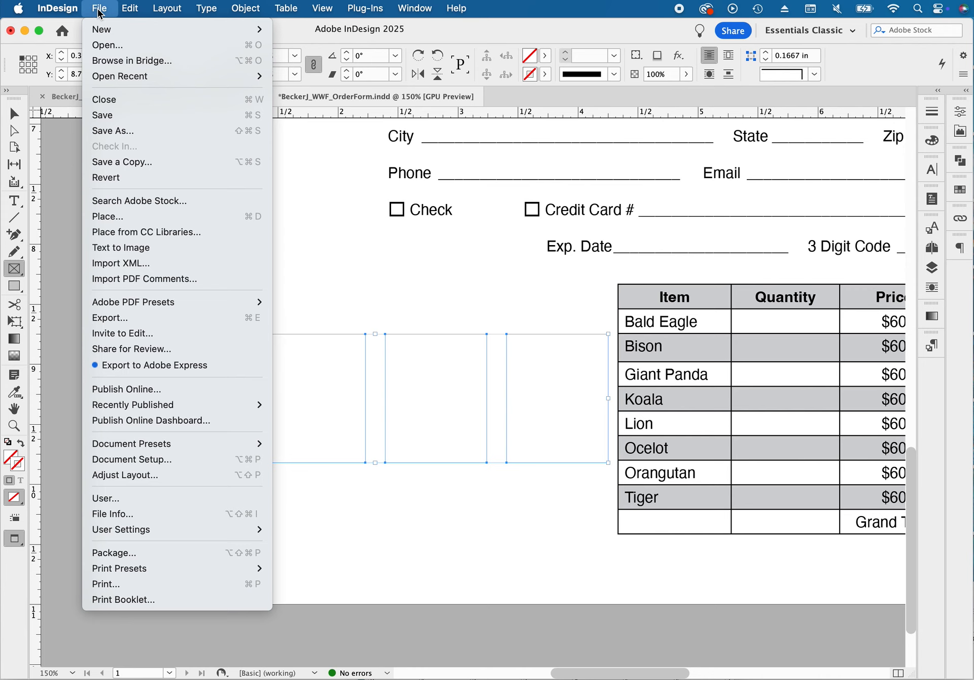
pyautogui.click(150, 220)
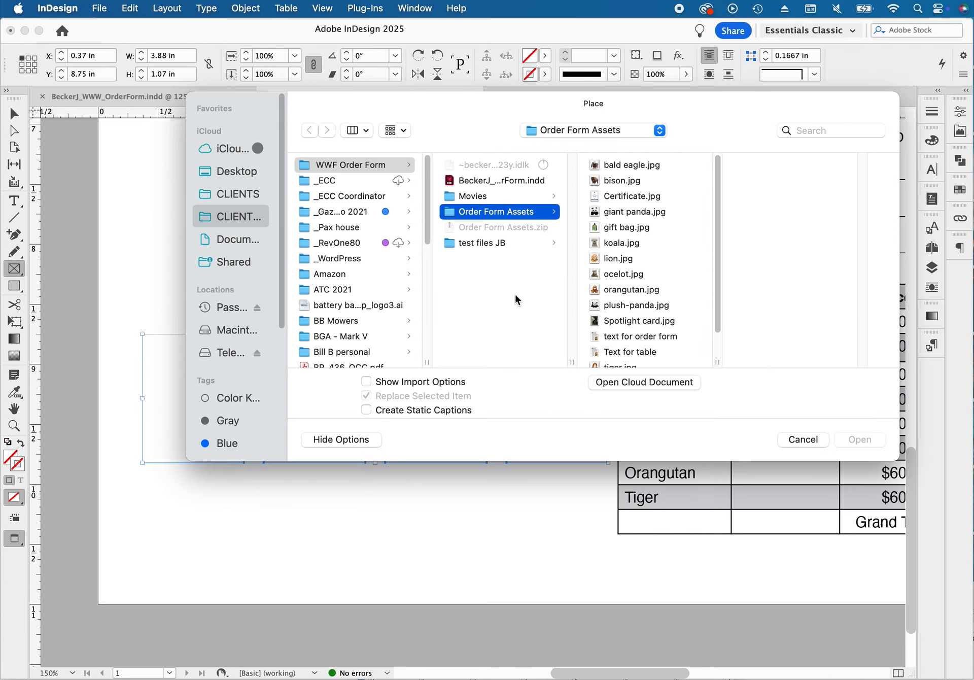
pyautogui.click(629, 306)
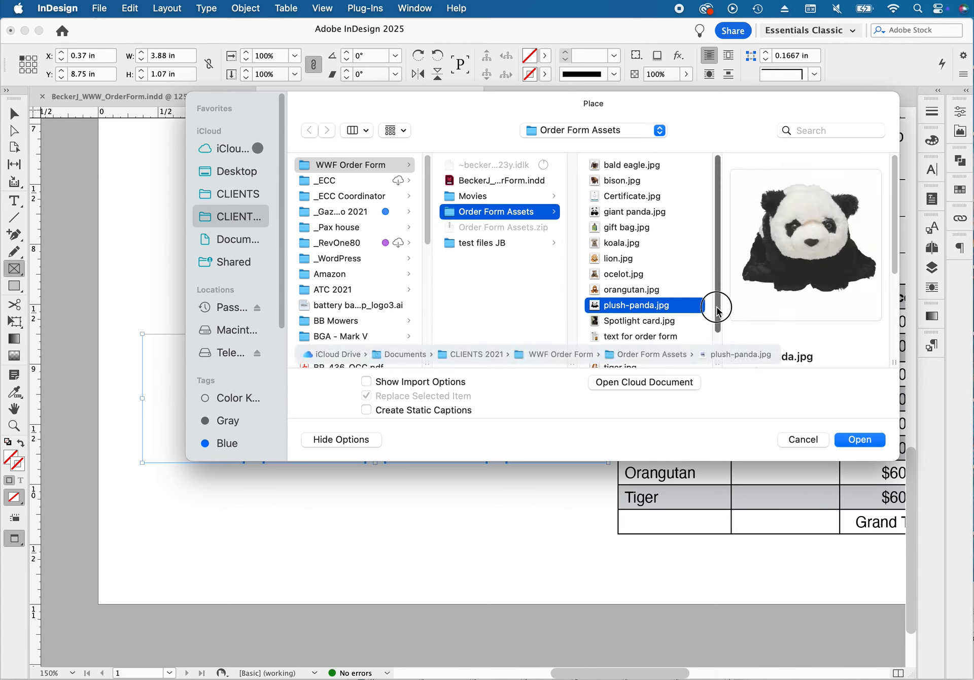
pyautogui.moveTo(719, 311); pyautogui.dragTo(720, 331)
pyautogui.click(640, 313)
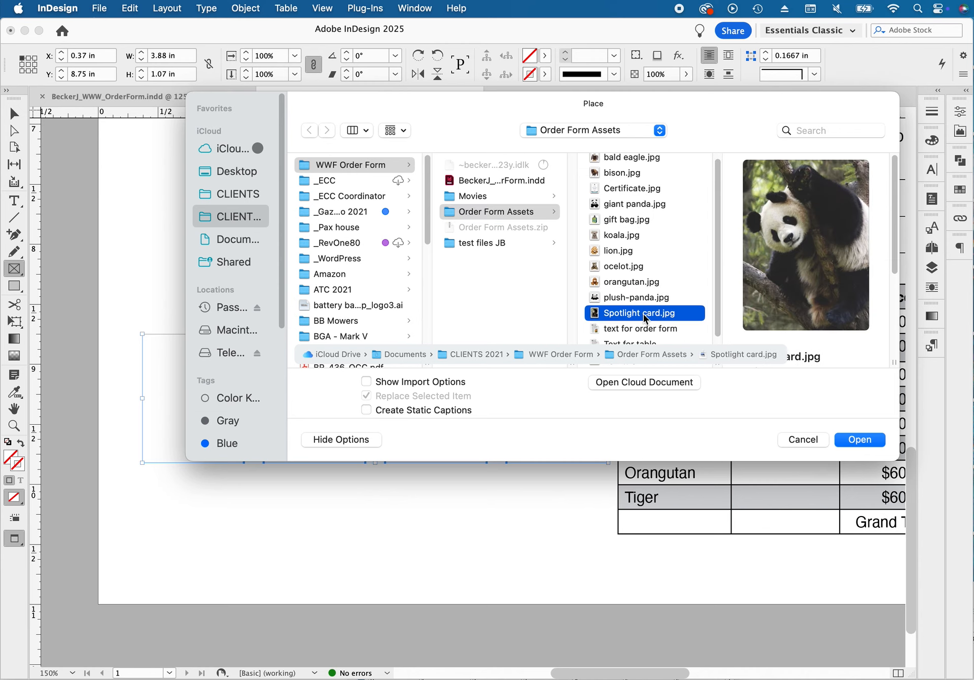
pyautogui.rightClick(644, 299)
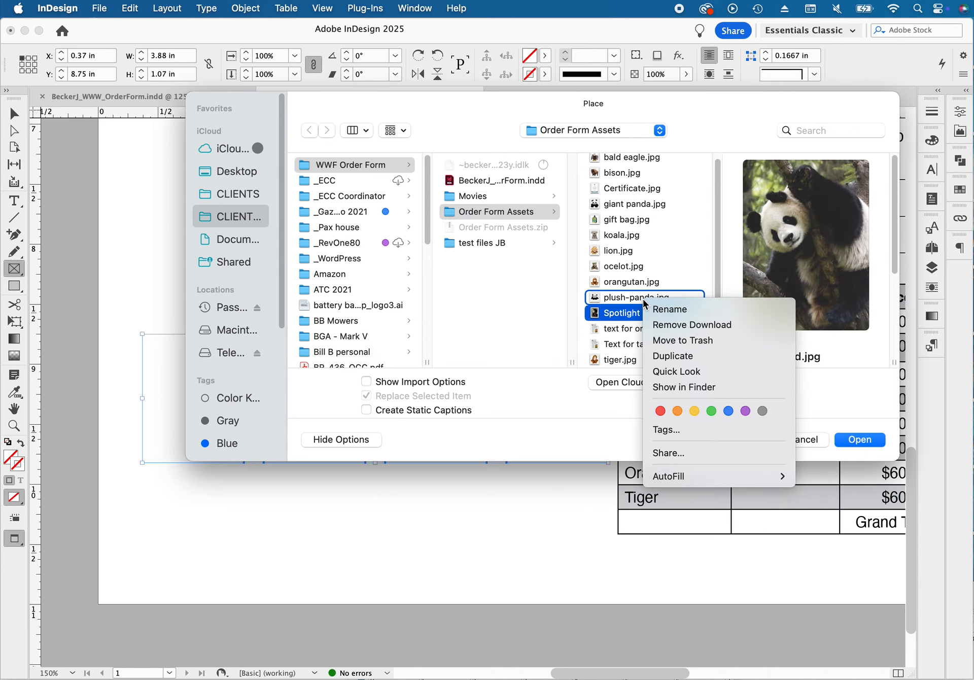
pyautogui.click(608, 299)
pyautogui.keyDown('super'); pyautogui.click(627, 299); pyautogui.keyUp('super')
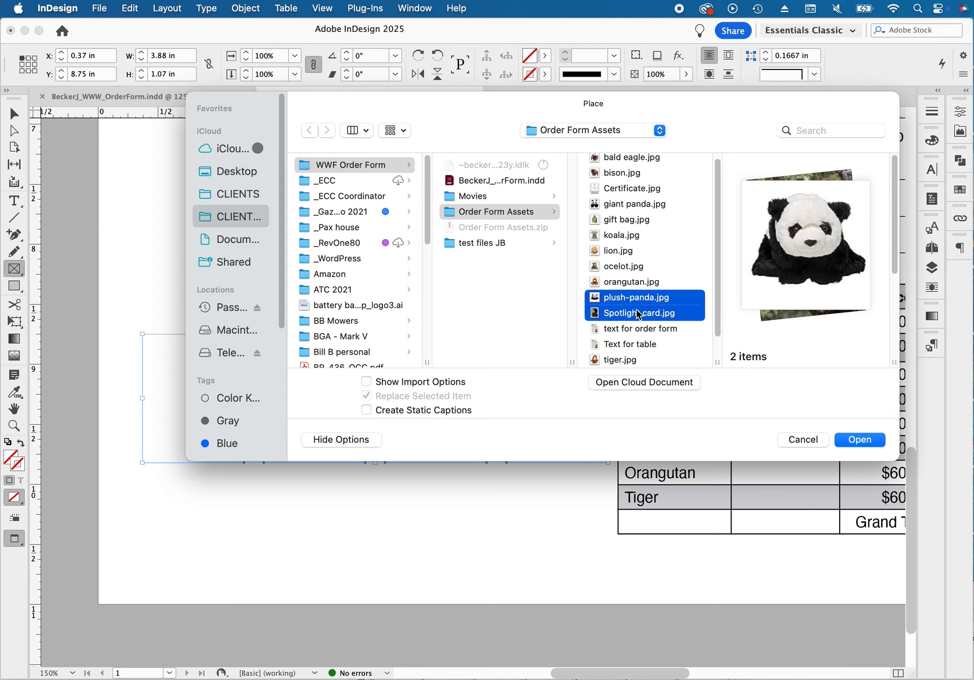
pyautogui.keyDown('shift'); pyautogui.click(625, 224); pyautogui.keyUp('shift')
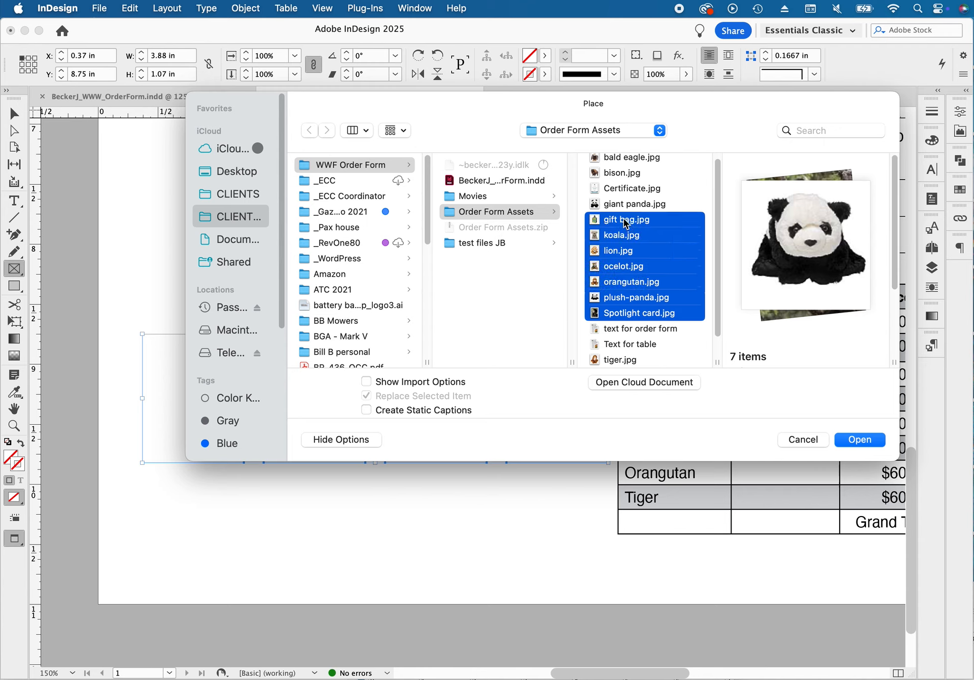
pyautogui.click(619, 315)
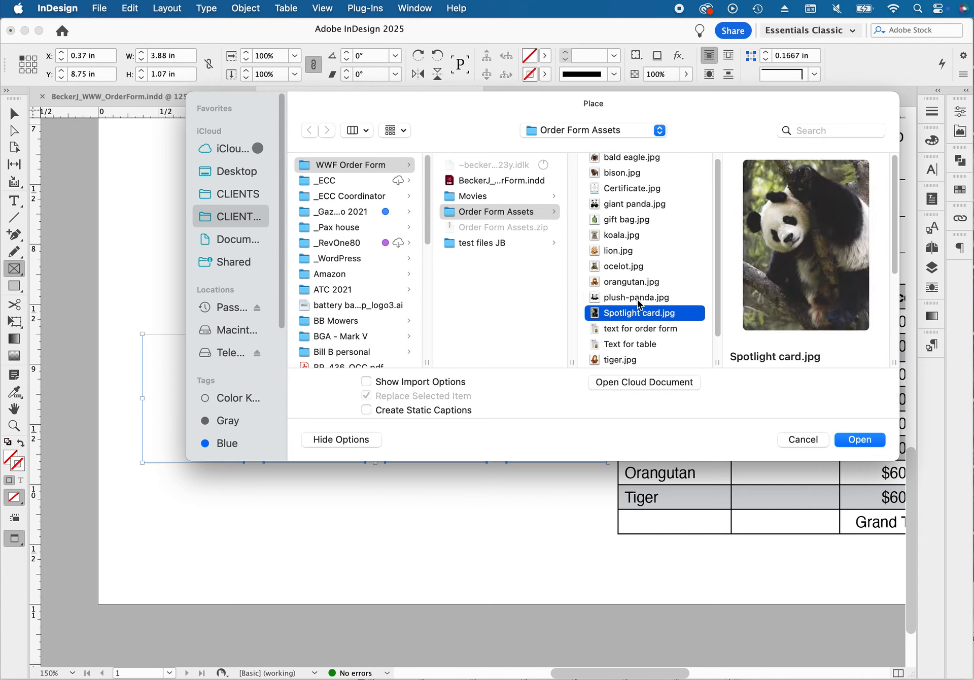
pyautogui.keyDown('shift'); pyautogui.click(636, 298); pyautogui.keyUp('shift')
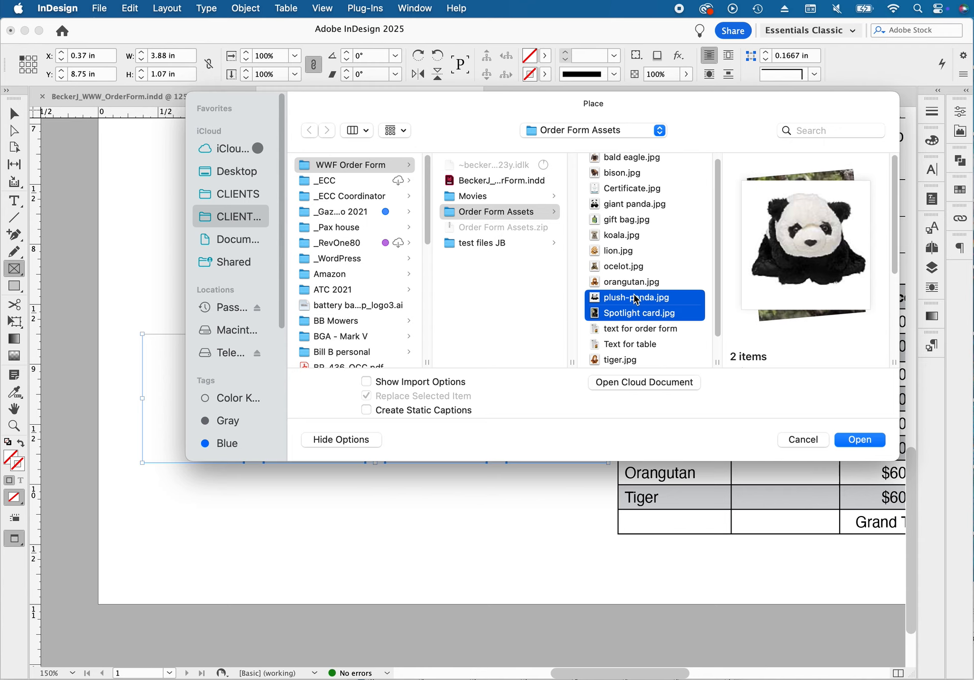
pyautogui.keyDown('super'); pyautogui.click(627, 225); pyautogui.keyUp('super')
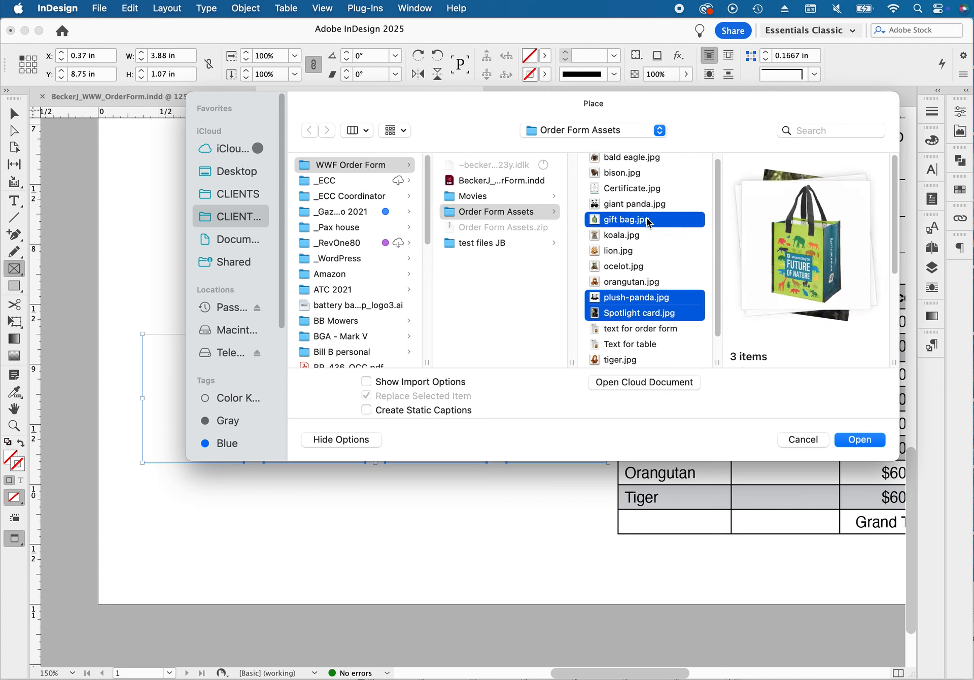
pyautogui.keyDown('super'); pyautogui.click(638, 196); pyautogui.keyUp('super')
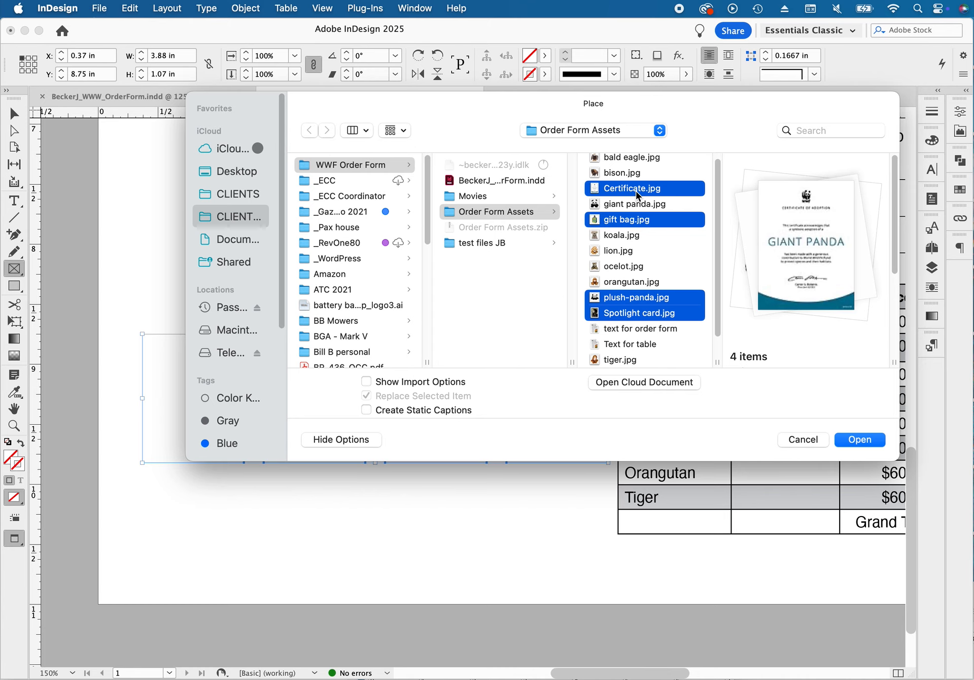
pyautogui.click(862, 442)
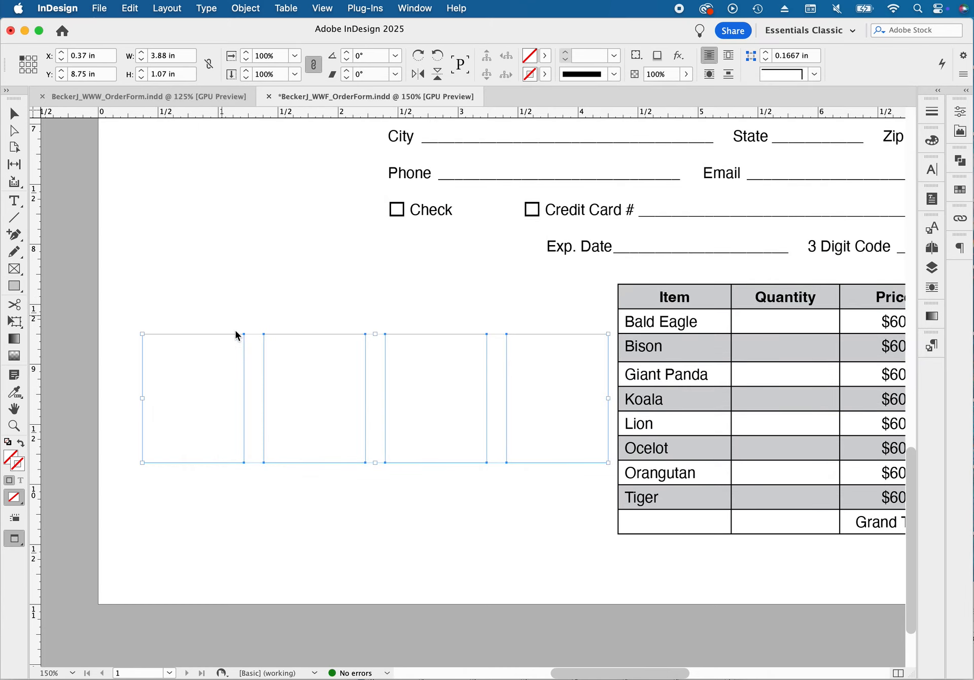
# Place the plush panda, spotlight card, certificate and gift bag images in the first, second, third and fourth frames respectively
pyautogui.click(430, 380)
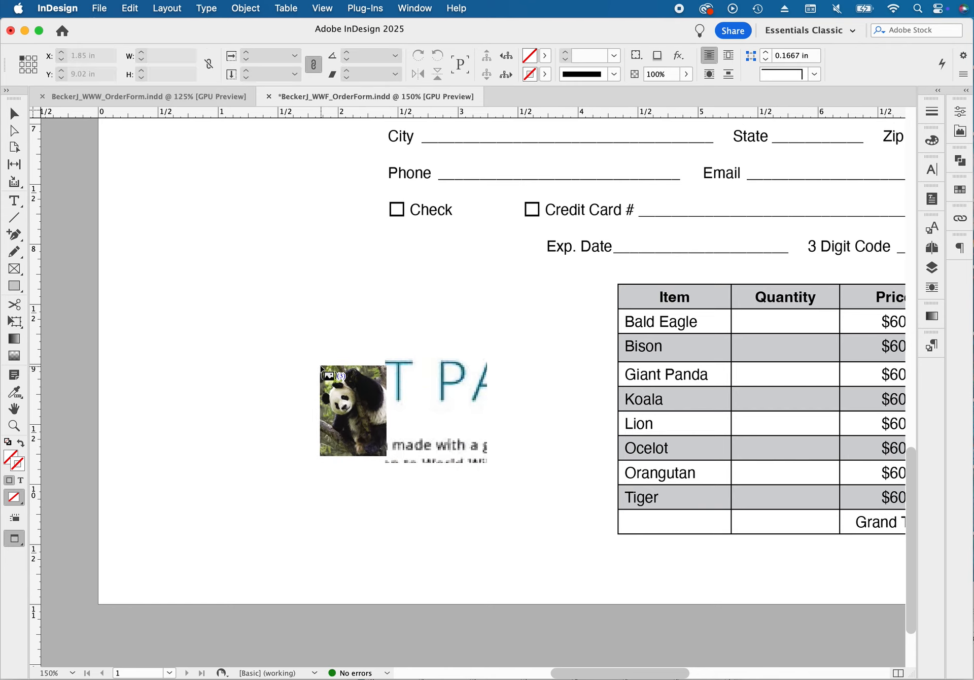
pyautogui.click(317, 384)
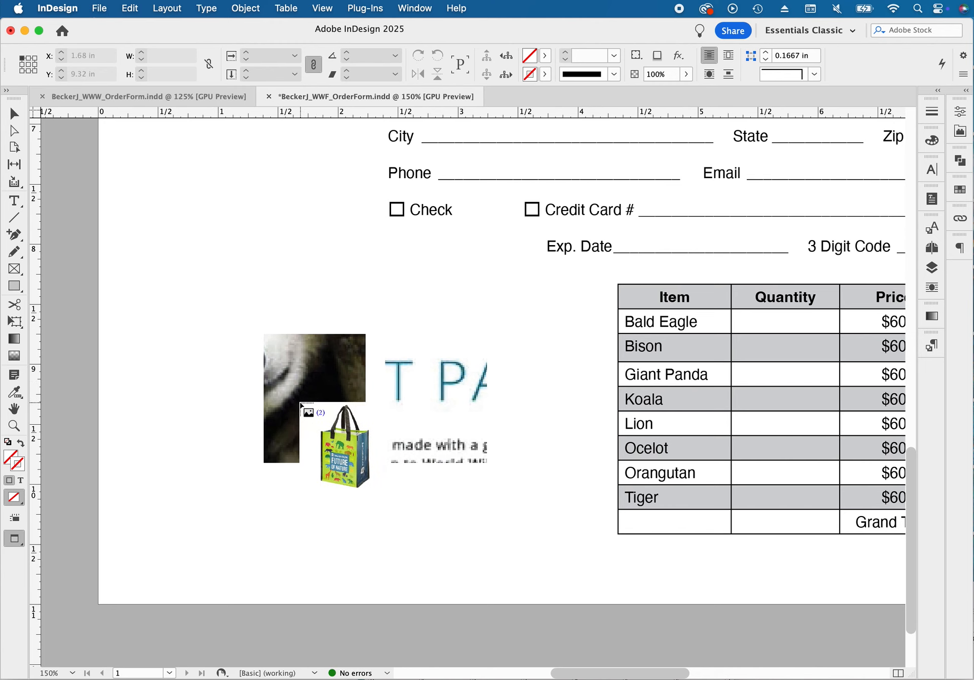
pyautogui.press('w')
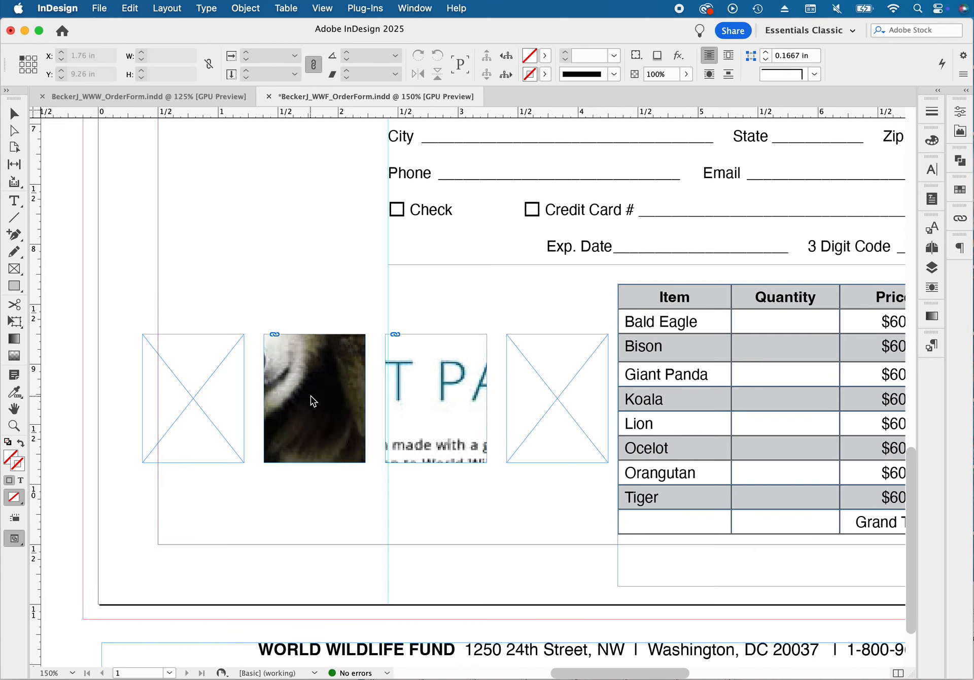
pyautogui.click(540, 390)
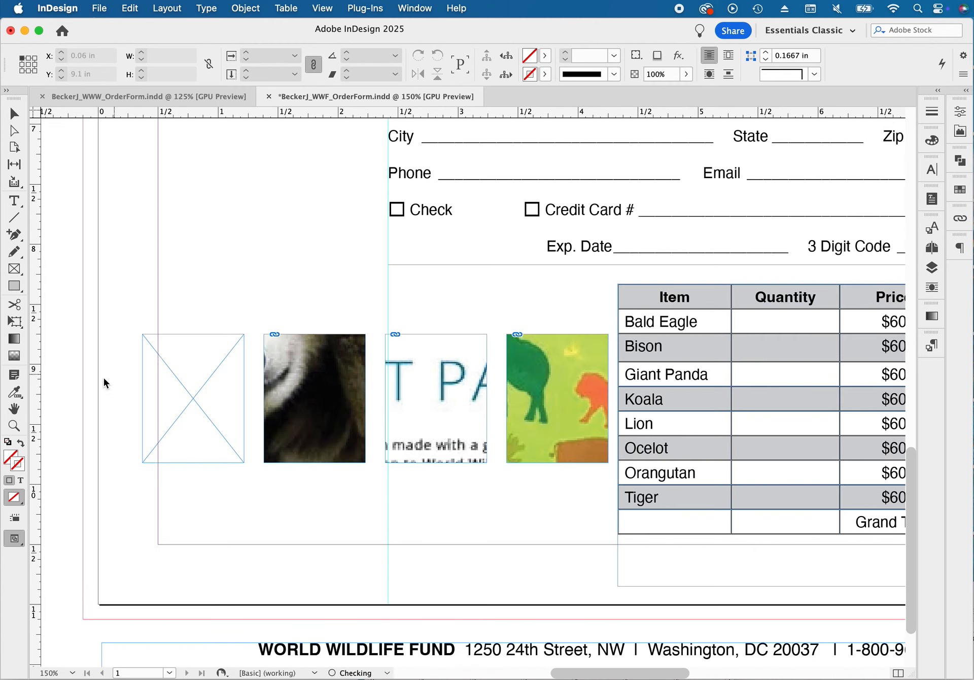
pyautogui.click(162, 376)
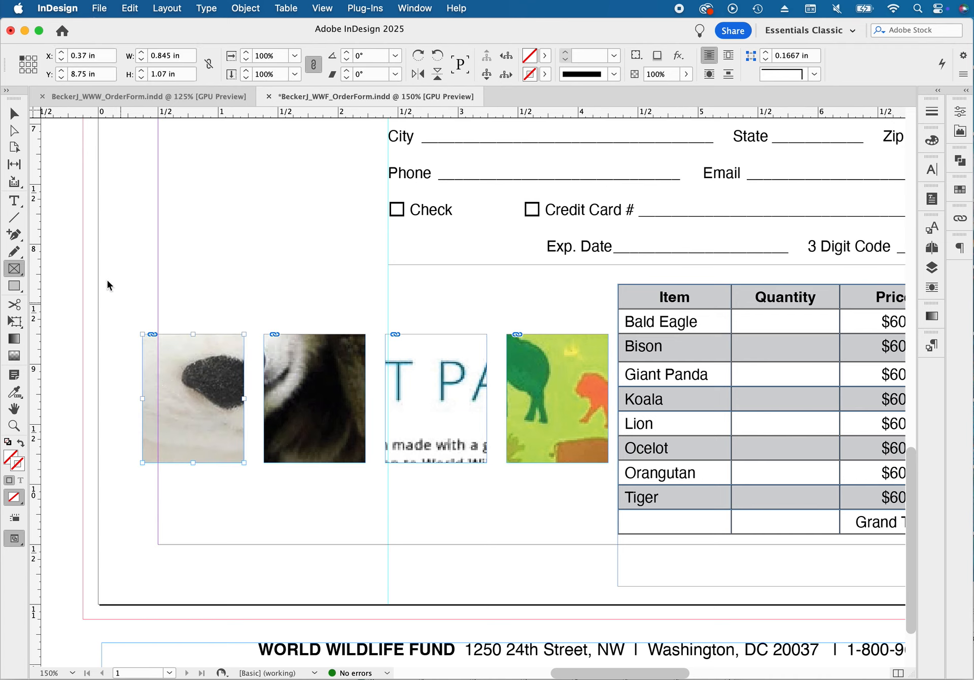
# Fit the content of all four picture frames proportionally
pyautogui.click(15, 114)
pyautogui.click(102, 361)
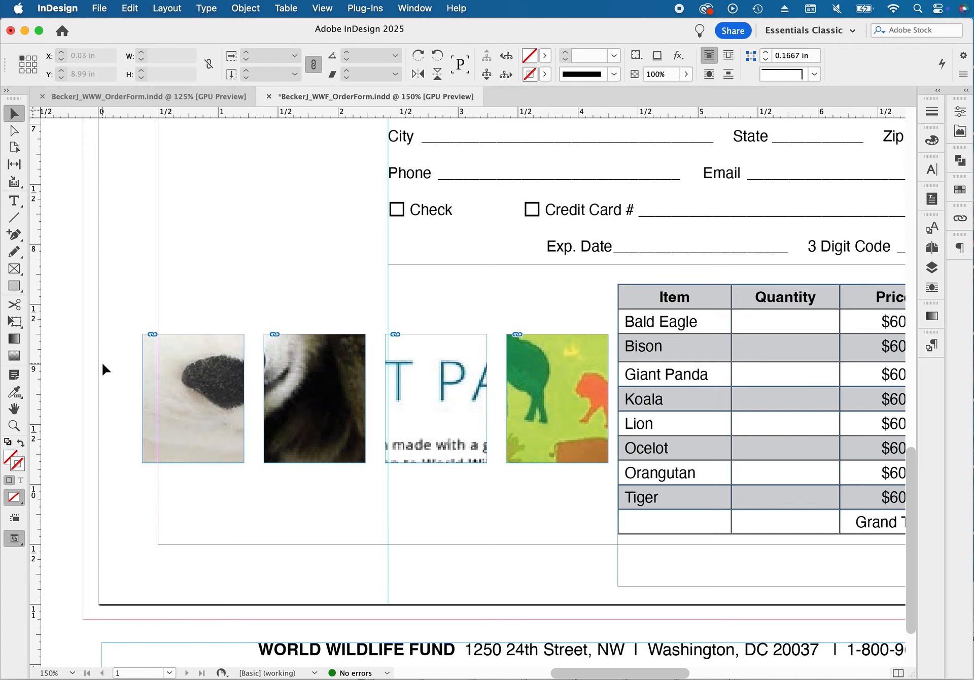
pyautogui.moveTo(103, 364); pyautogui.dragTo(530, 444)
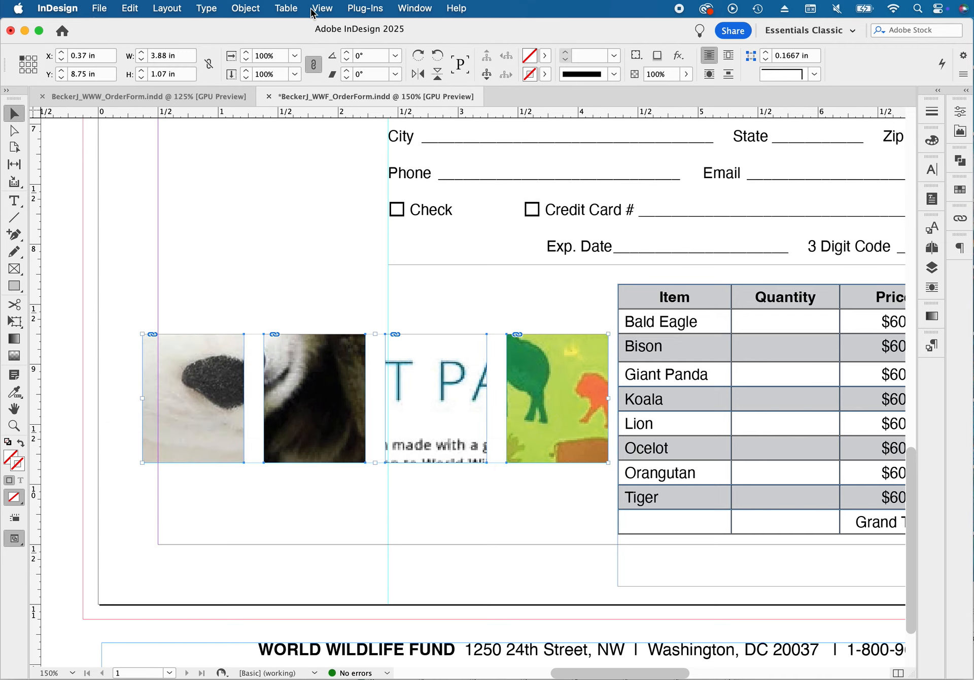
pyautogui.click(244, 8)
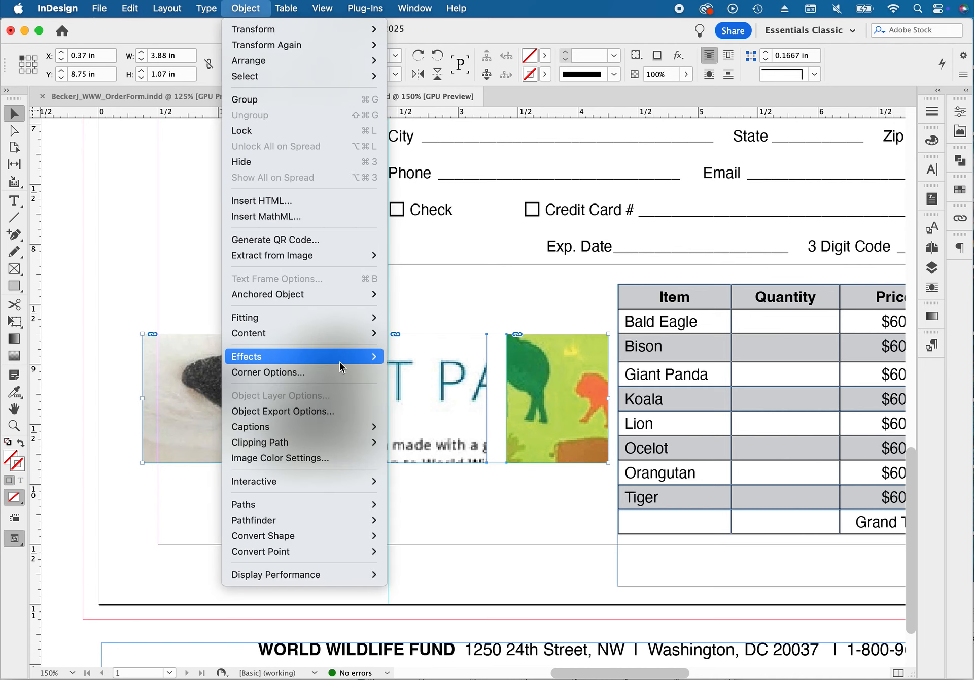
pyautogui.moveTo(325, 317)
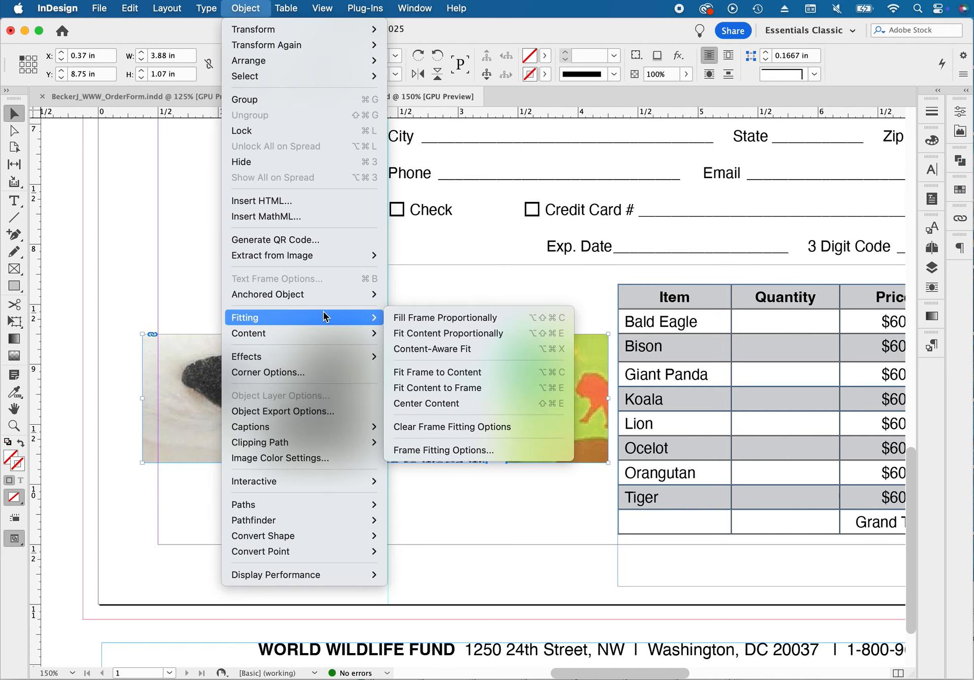
pyautogui.click(445, 333)
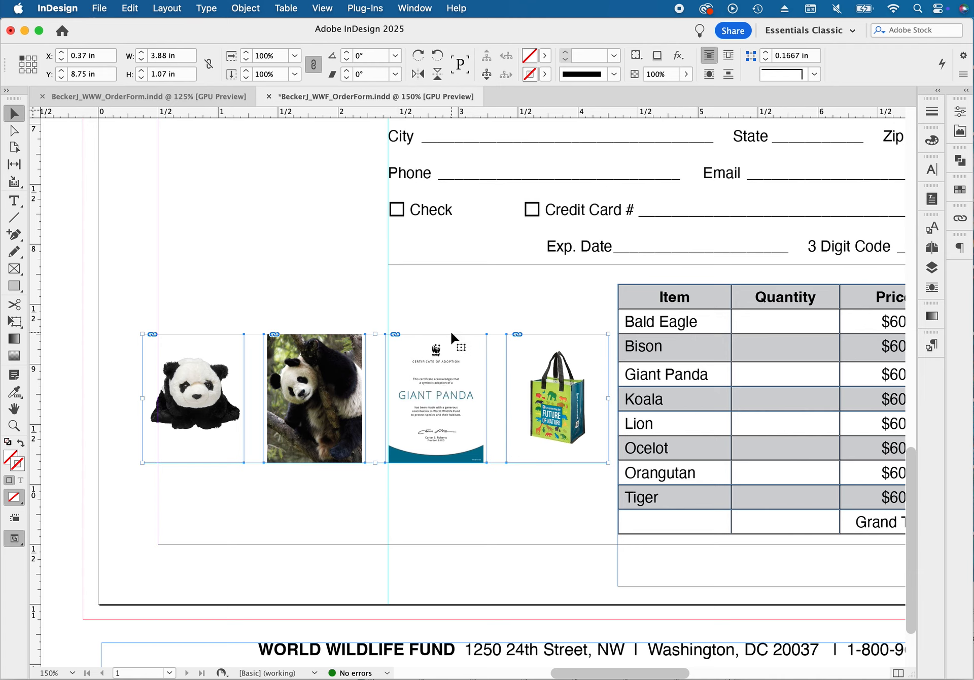
pyautogui.click(354, 317)
pyautogui.moveTo(391, 334); pyautogui.dragTo(425, 369)
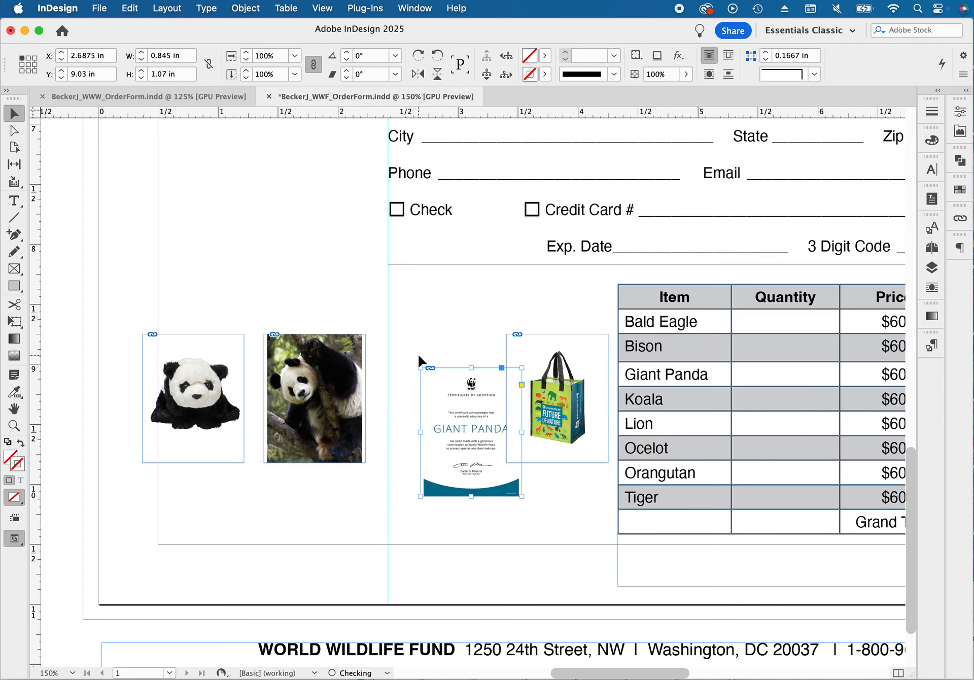
pyautogui.press('super+z')
# Fit the frames of the panda spotlight photo and the certificate to their content
pyautogui.moveTo(328, 309); pyautogui.dragTo(406, 355)
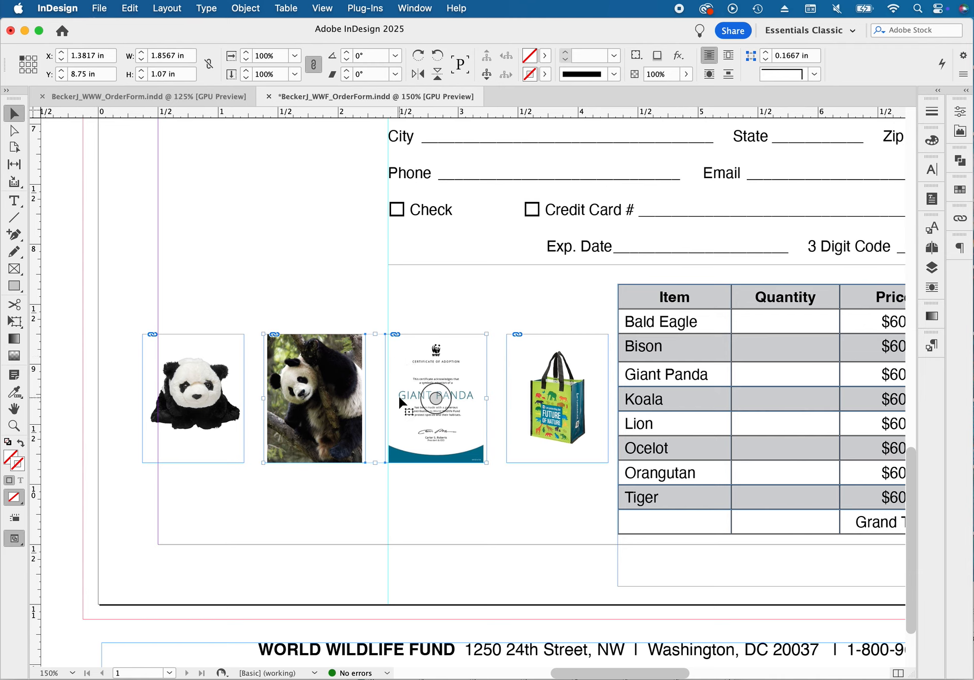
pyautogui.click(256, 9)
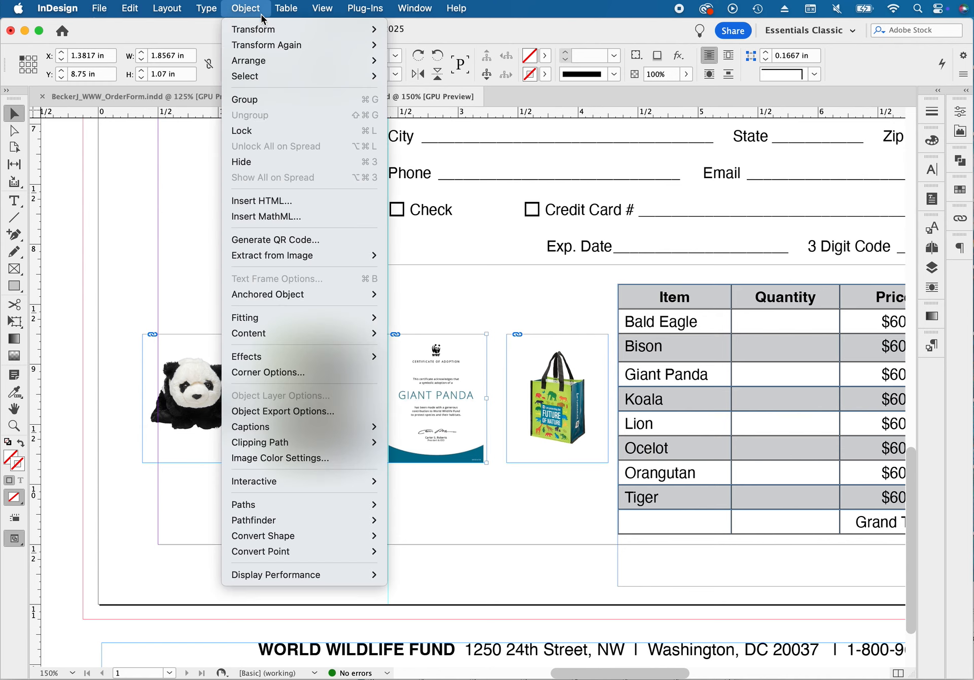
pyautogui.moveTo(292, 318)
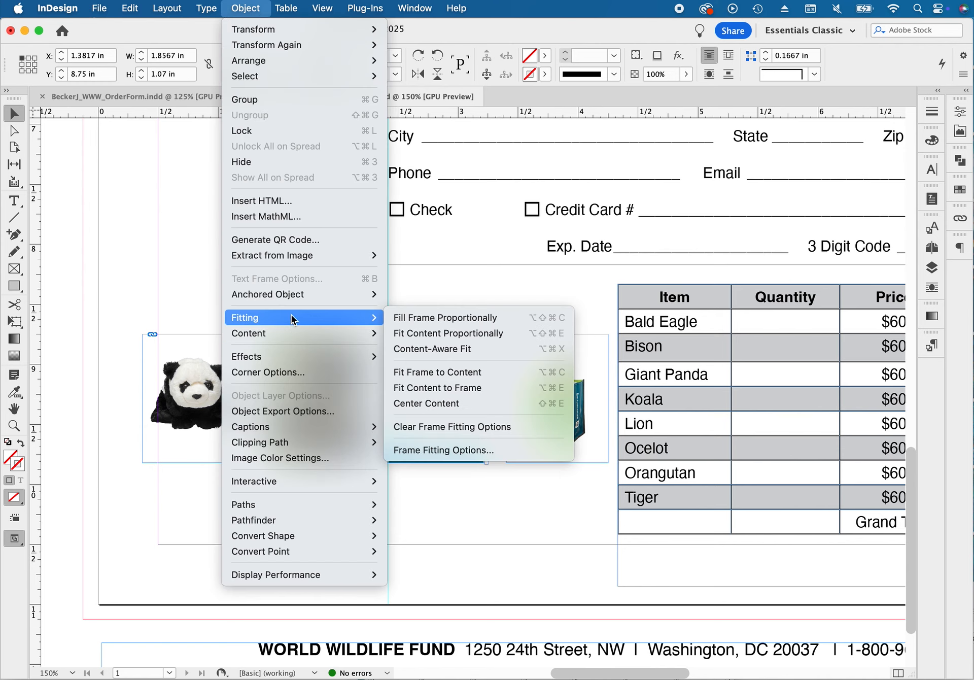
pyautogui.click(444, 371)
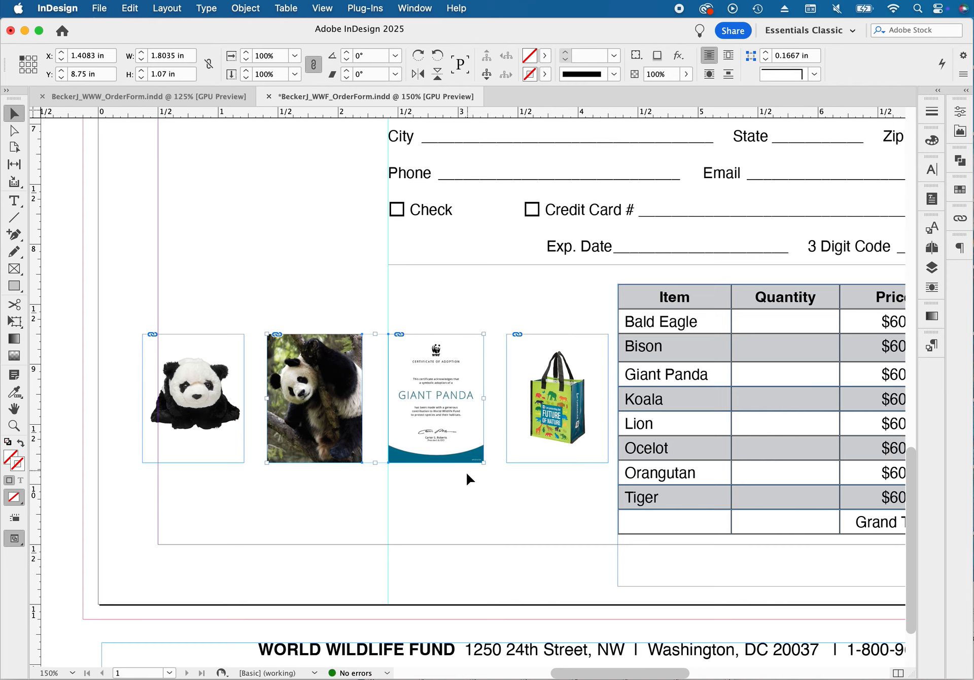
# Give the certificate's frame a 0.5 pt black stroke
pyautogui.click(467, 419)
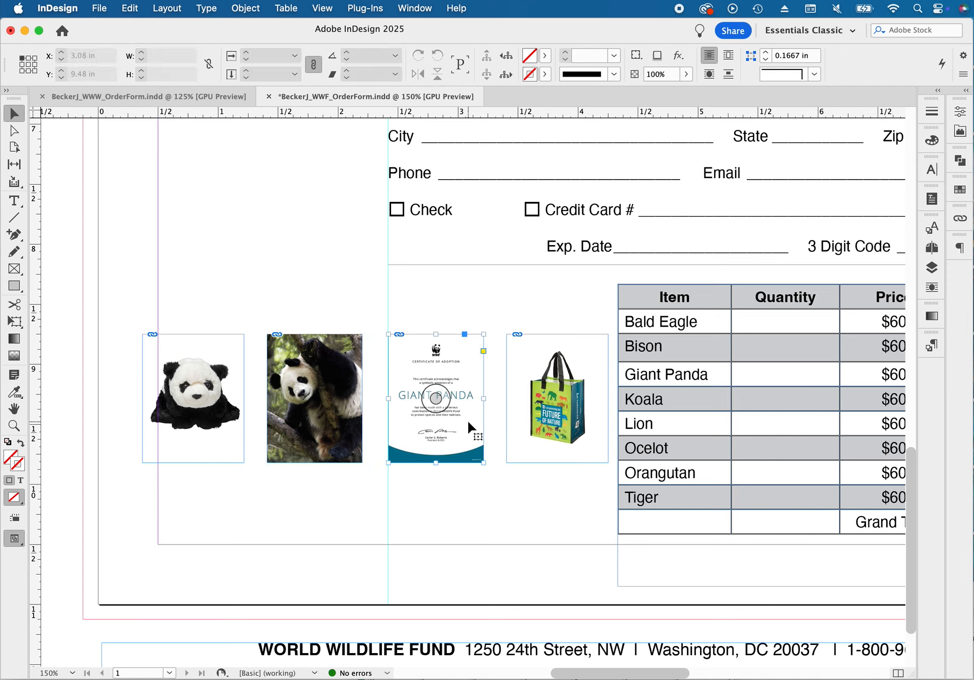
pyautogui.click(583, 50)
pyautogui.write('.5')
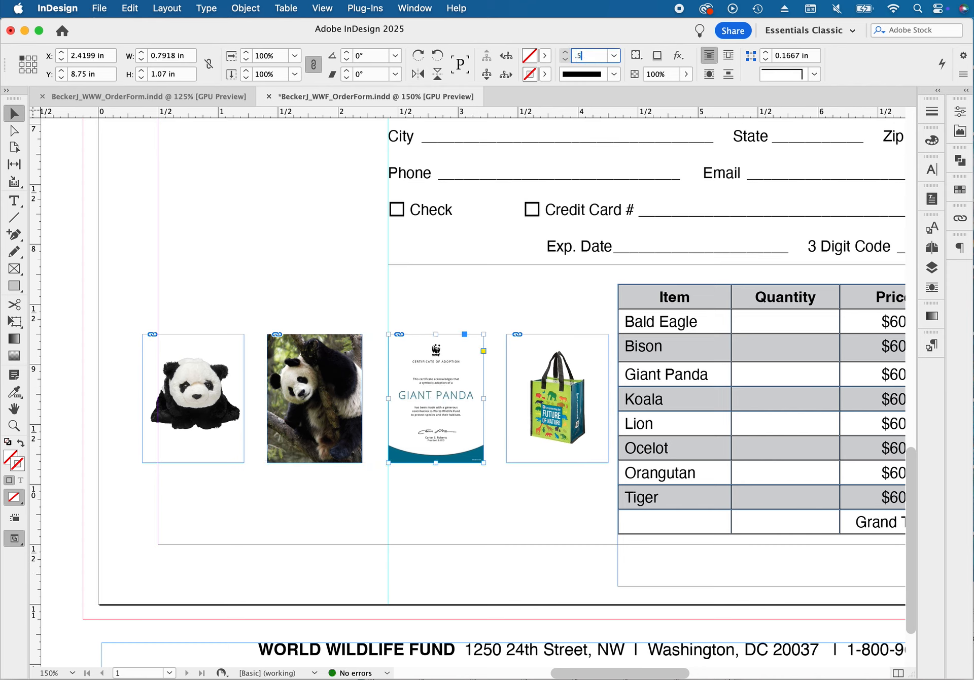
pyautogui.click(545, 74)
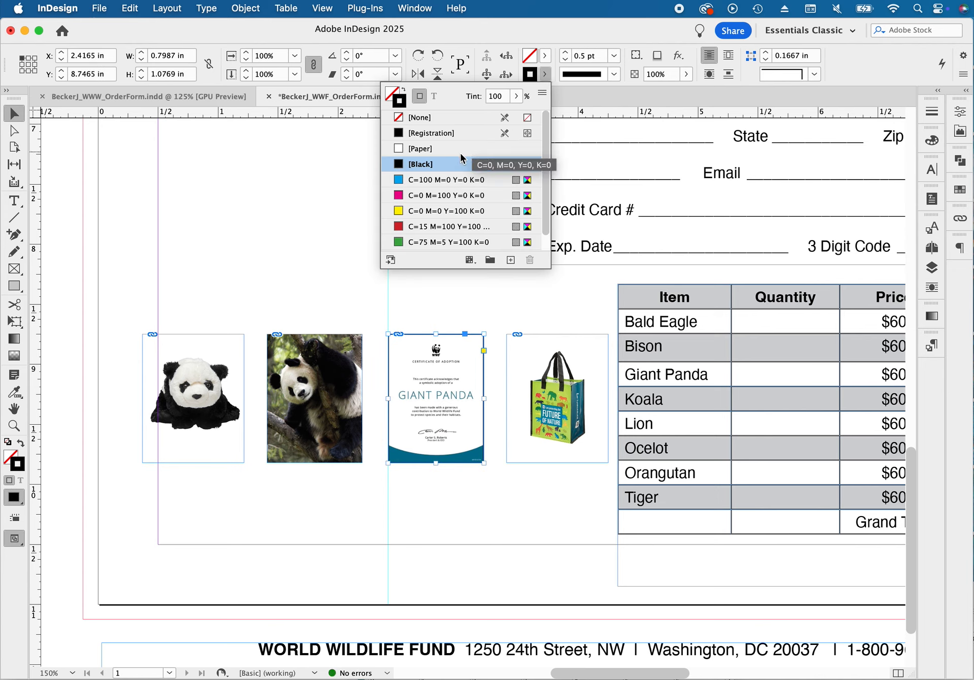
pyautogui.click(320, 243)
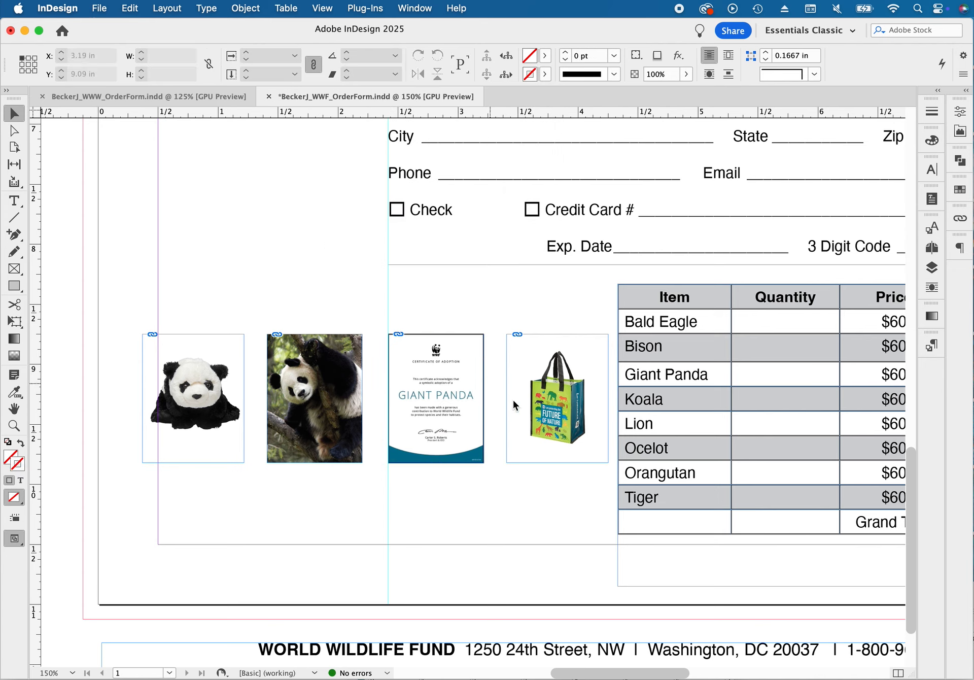
# Scale the gift bag image inside its frame up to 12%
pyautogui.click(562, 404)
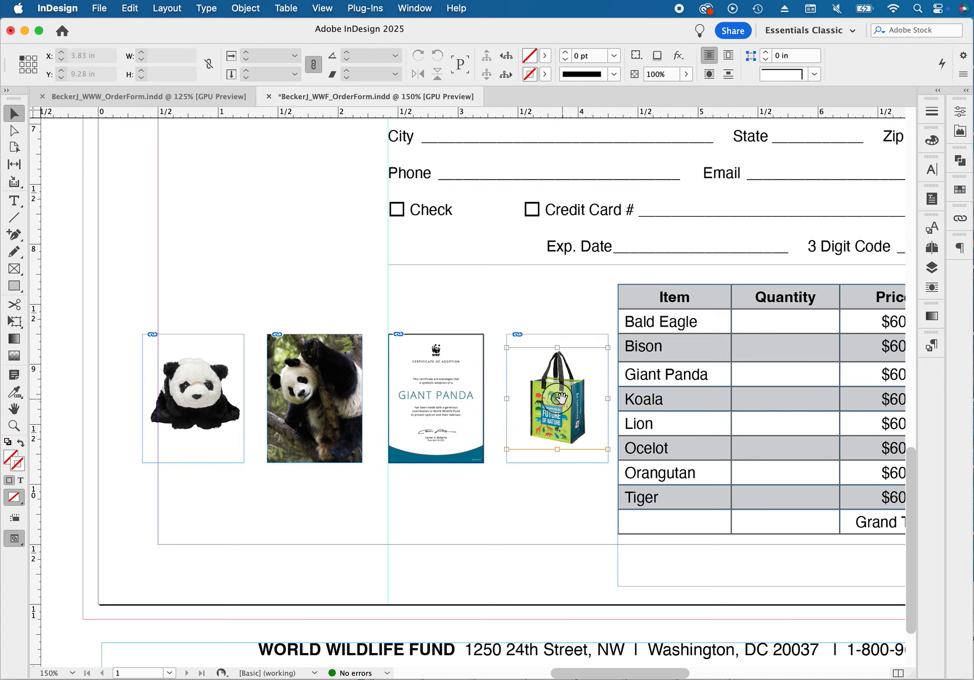
pyautogui.click(247, 52)
pyautogui.click(247, 53)
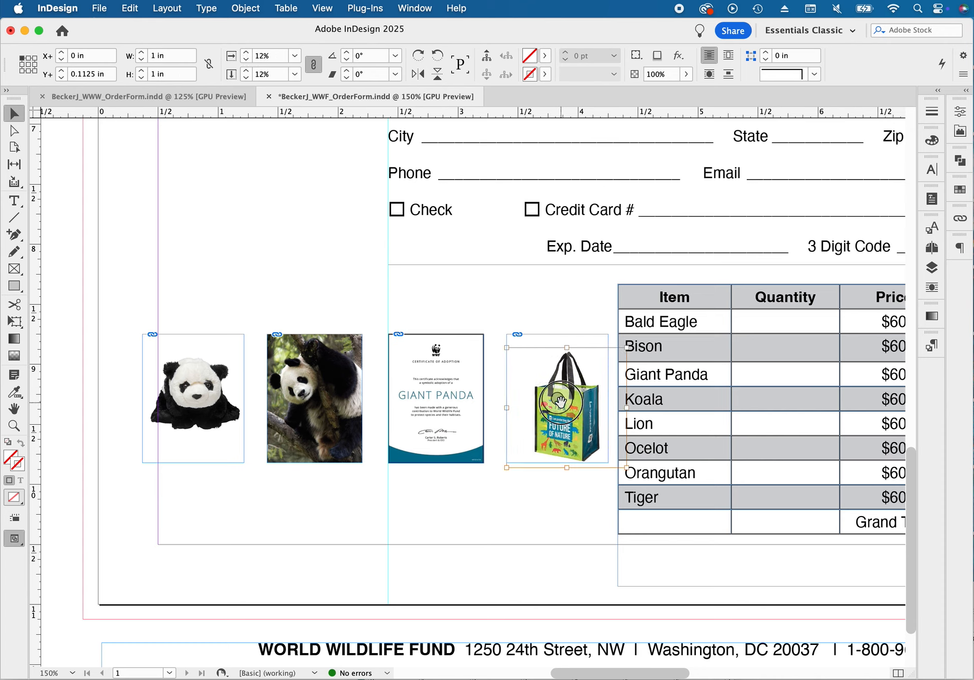
# Scale the gift bag image up to 14% and reposition it within its frame
pyautogui.moveTo(559, 401); pyautogui.dragTo(544, 391)
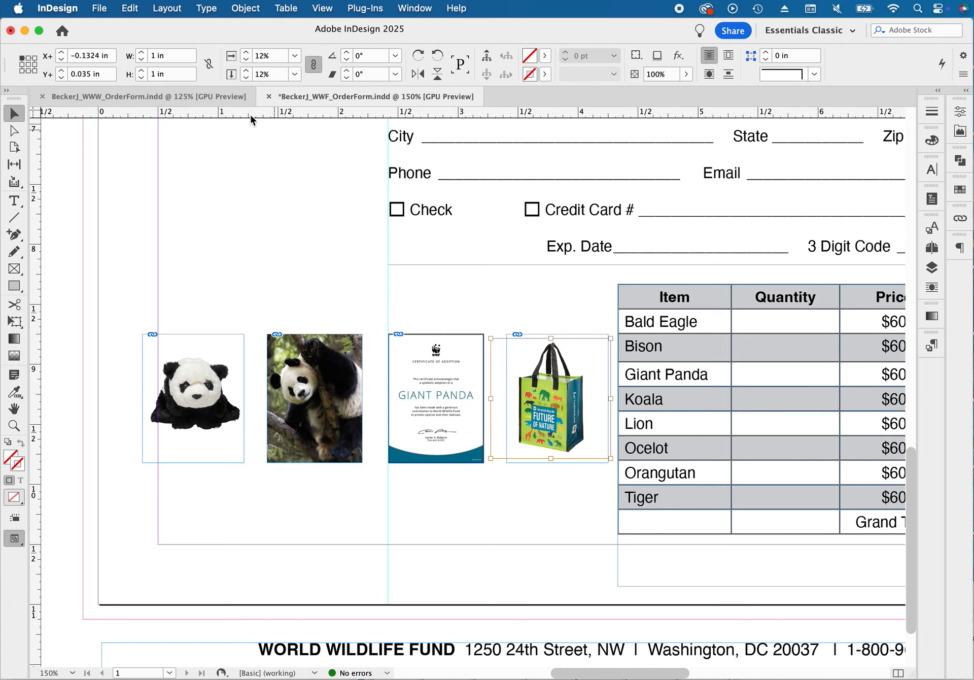
pyautogui.click(248, 52)
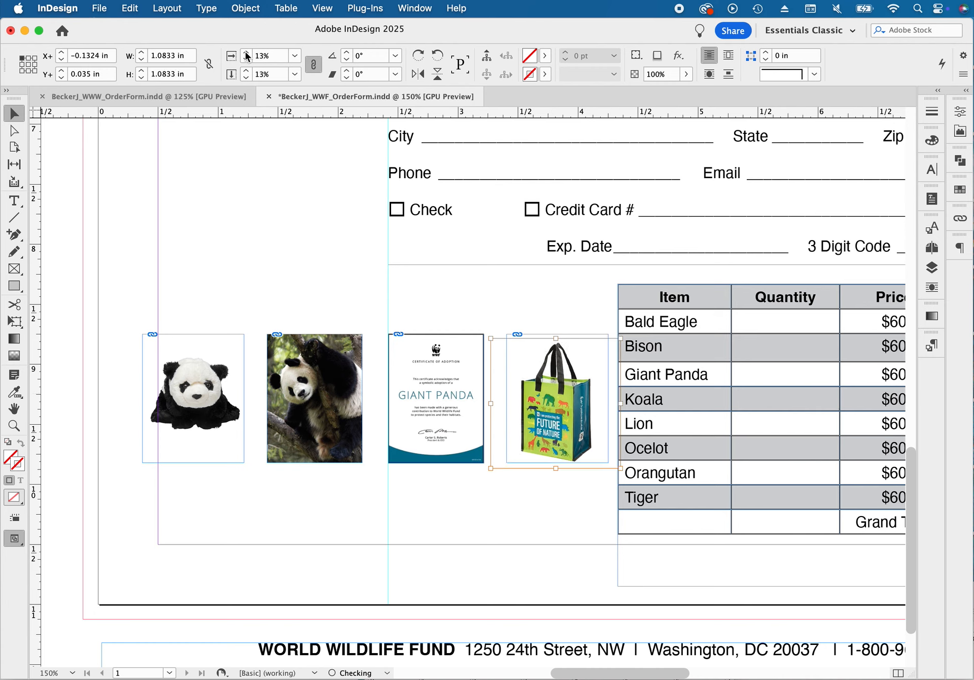
pyautogui.click(247, 53)
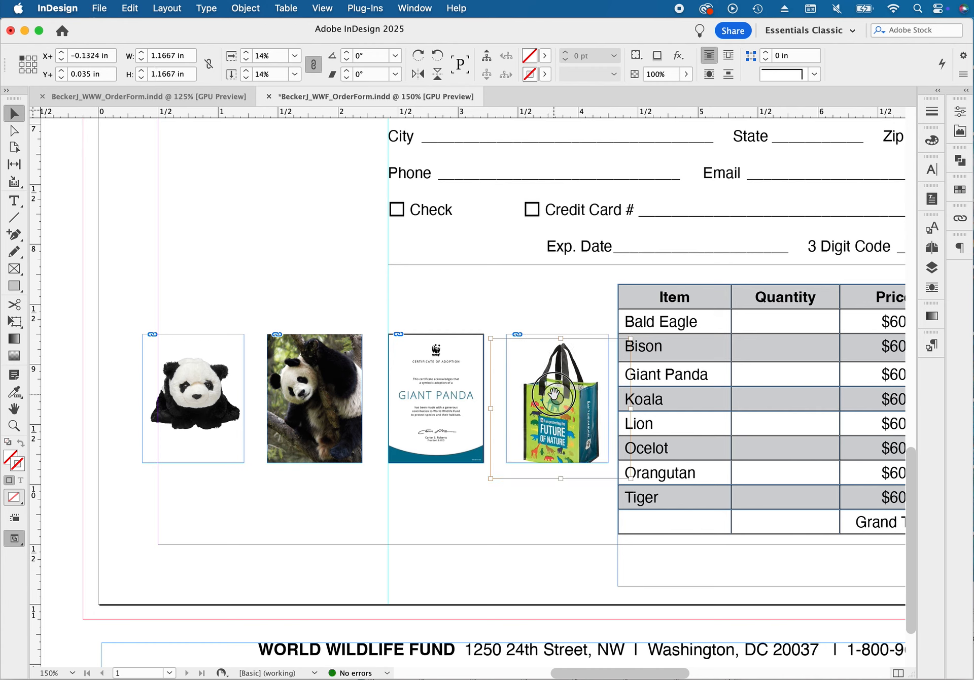
pyautogui.moveTo(553, 392); pyautogui.dragTo(549, 381)
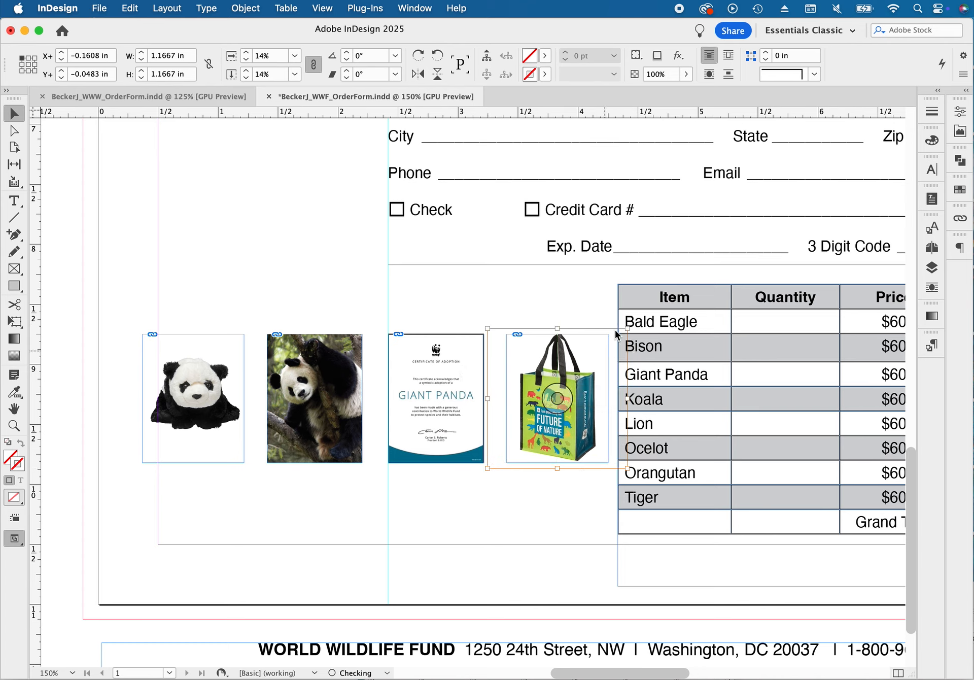
# Set the gift bag image's scale to 13.6% and nudge it slightly down inside its frame
pyautogui.click(281, 59)
pyautogui.write('13.6')
pyautogui.press('Return')
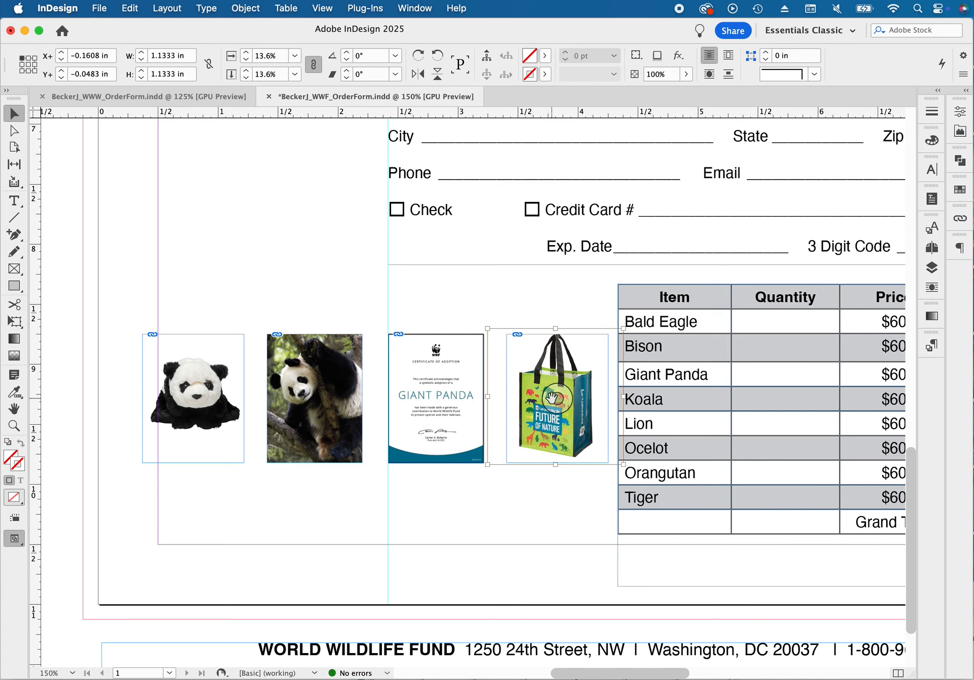
pyautogui.press('Down')
pyautogui.press('Down')
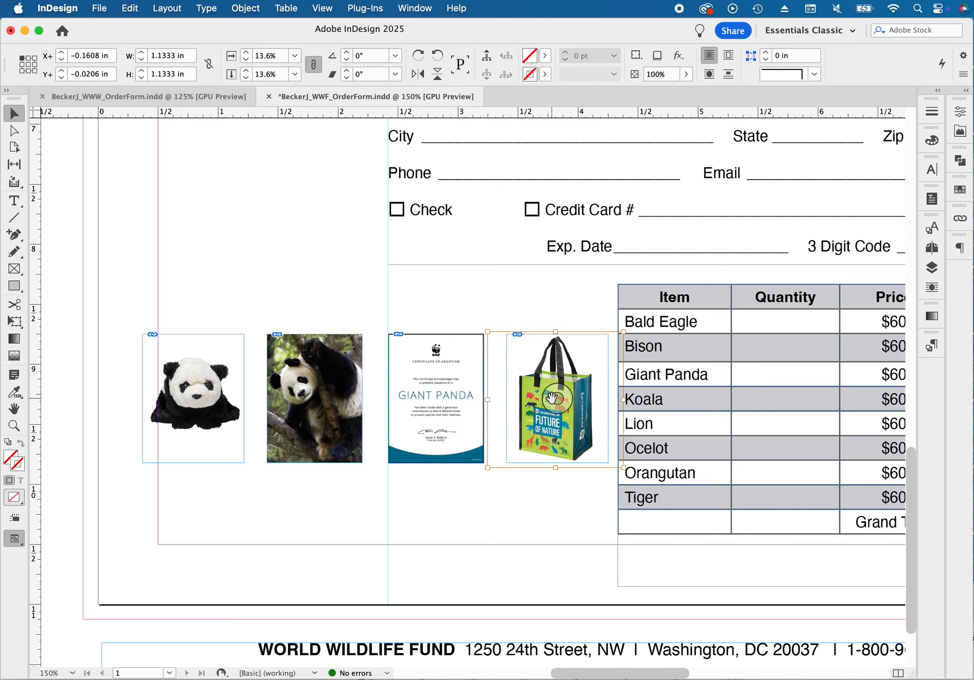
# Scale the plush panda image to 6% and resize its frame to about 0.93 in wide around it
pyautogui.click(188, 396)
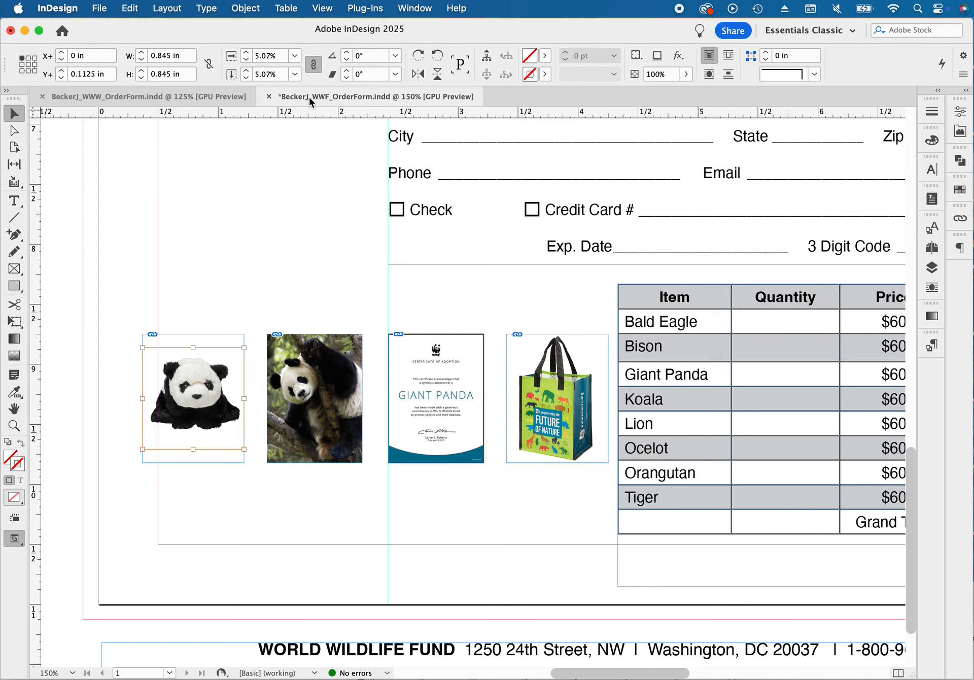
pyautogui.click(246, 55)
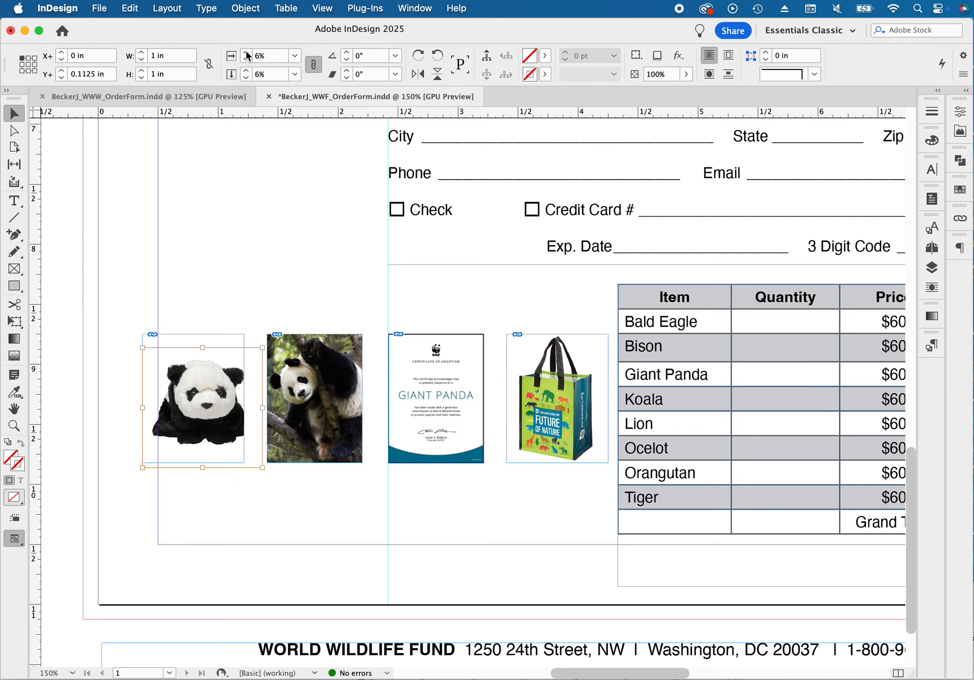
pyautogui.click(97, 224)
pyautogui.click(242, 356)
pyautogui.moveTo(246, 399); pyautogui.dragTo(259, 400)
pyautogui.moveTo(144, 398); pyautogui.dragTo(148, 398)
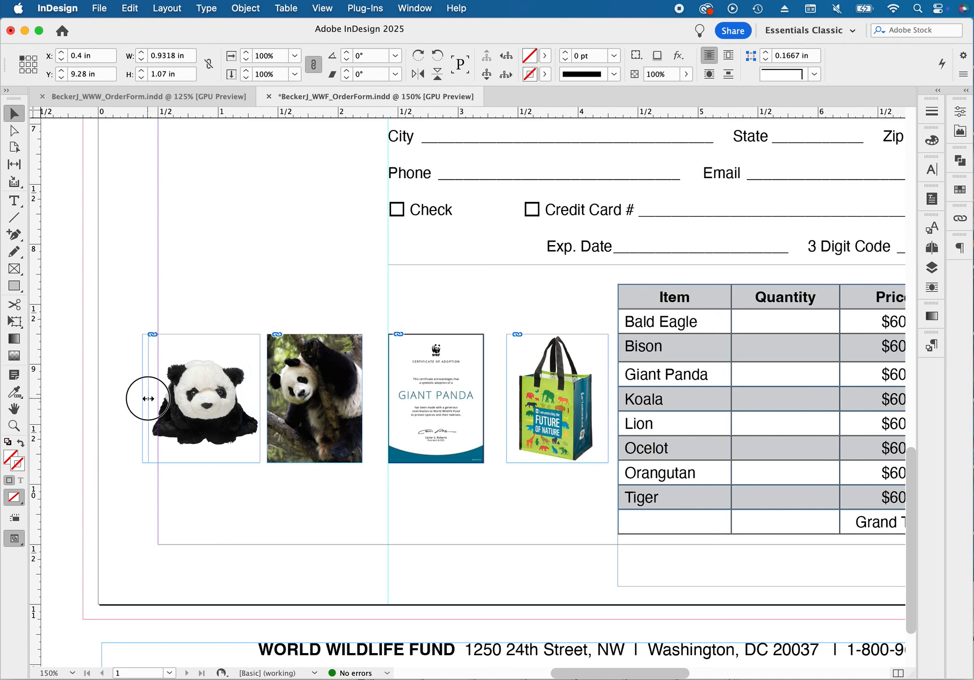
# Narrow the gift bag's frame from both sides to about 0.76 in wide
pyautogui.click(582, 415)
pyautogui.moveTo(608, 398); pyautogui.dragTo(601, 398)
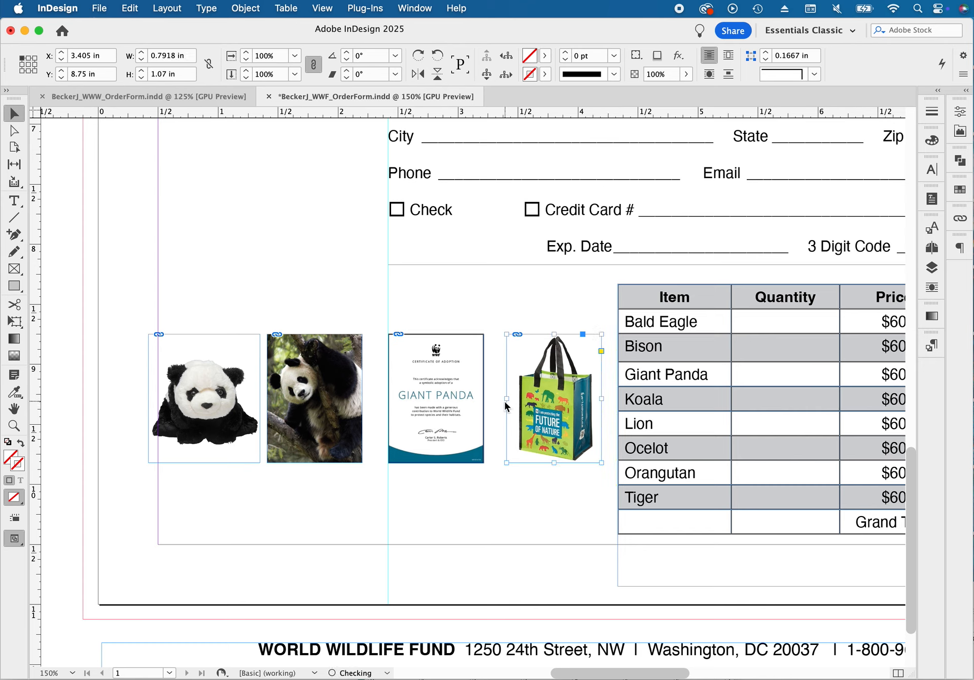
pyautogui.moveTo(507, 398); pyautogui.dragTo(509, 398)
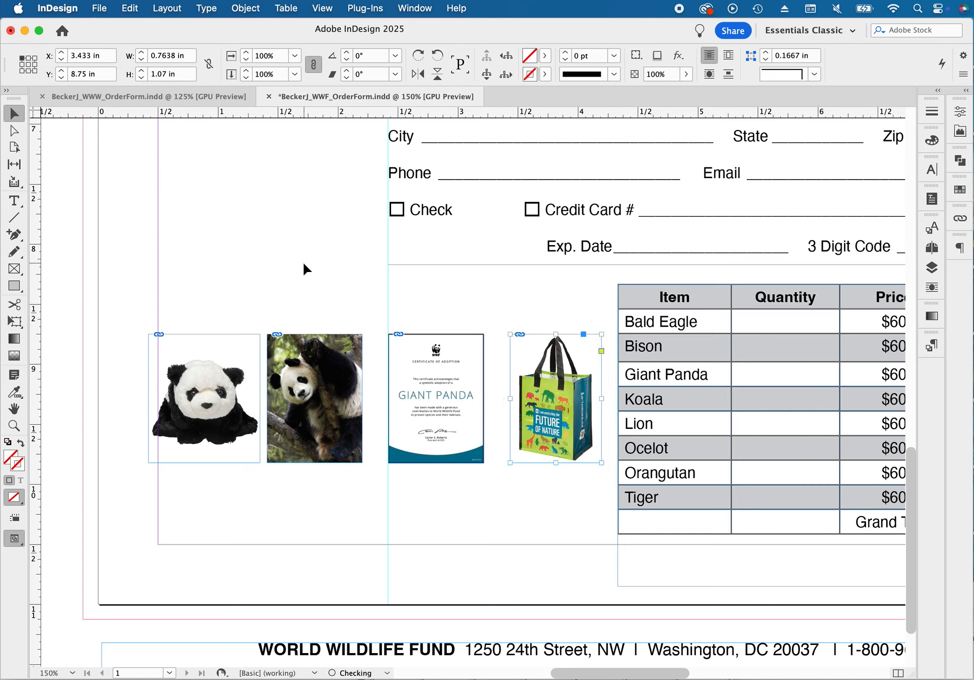
# Select all four picture frames and distribute them by their horizontal centers
pyautogui.click(279, 274)
pyautogui.moveTo(206, 304); pyautogui.dragTo(523, 378)
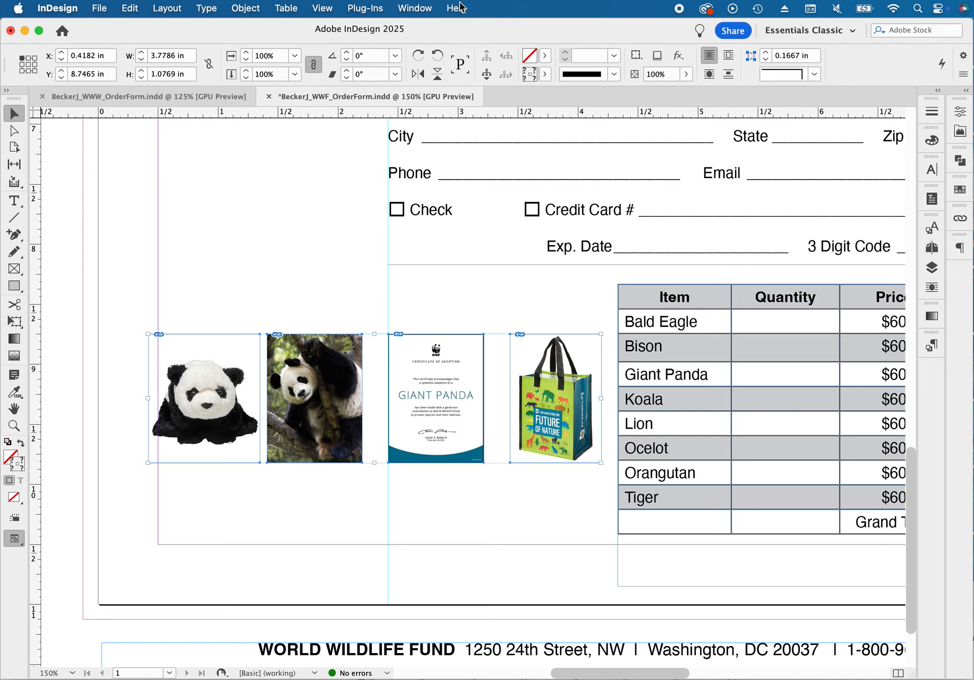
pyautogui.click(413, 9)
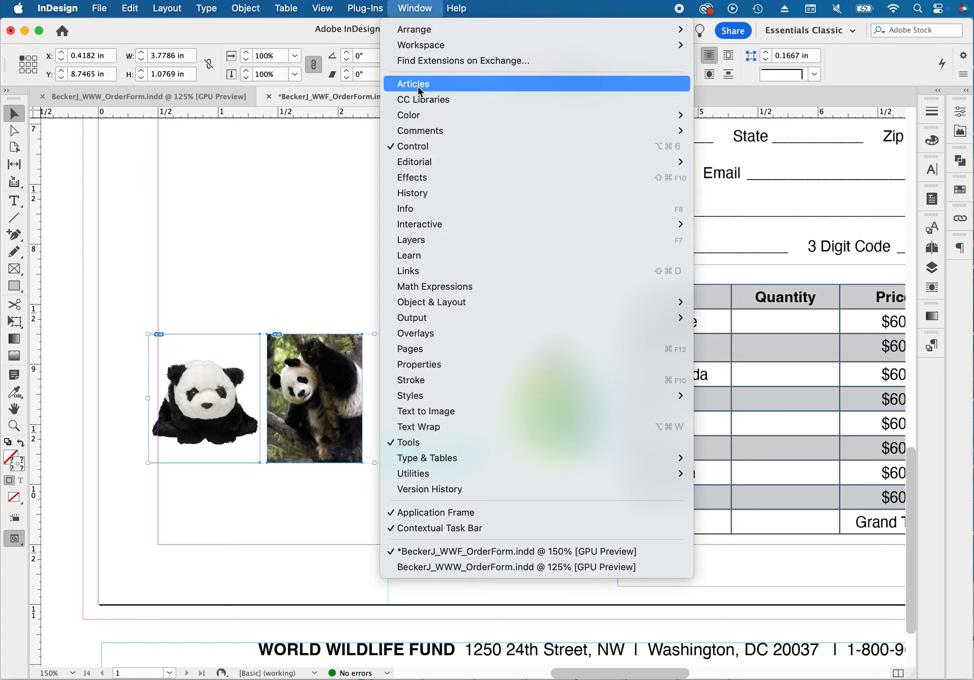
pyautogui.moveTo(417, 116)
pyautogui.moveTo(448, 304)
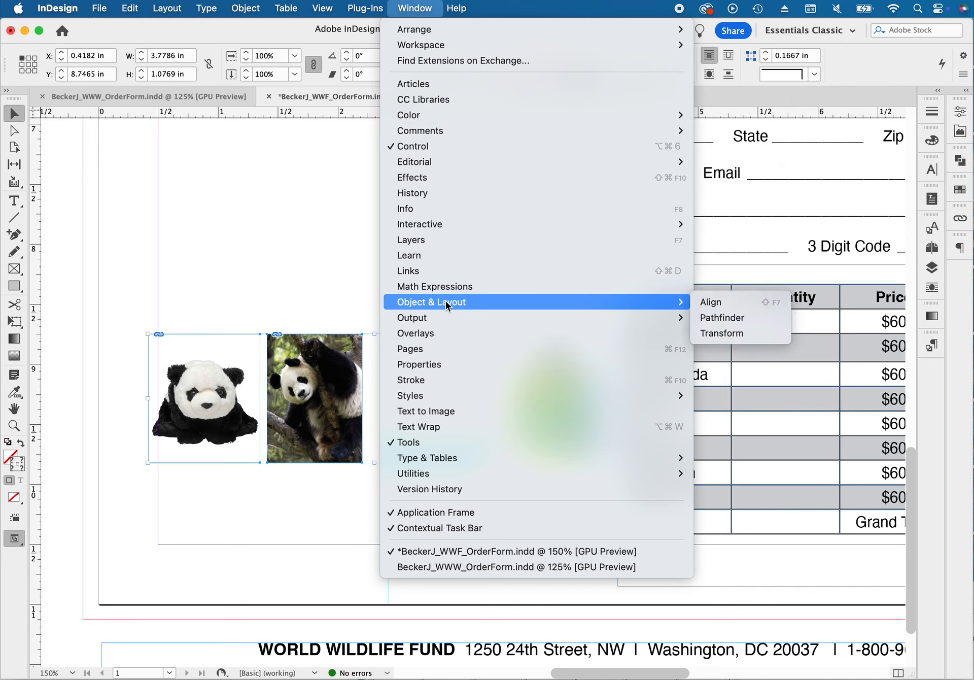
pyautogui.click(728, 304)
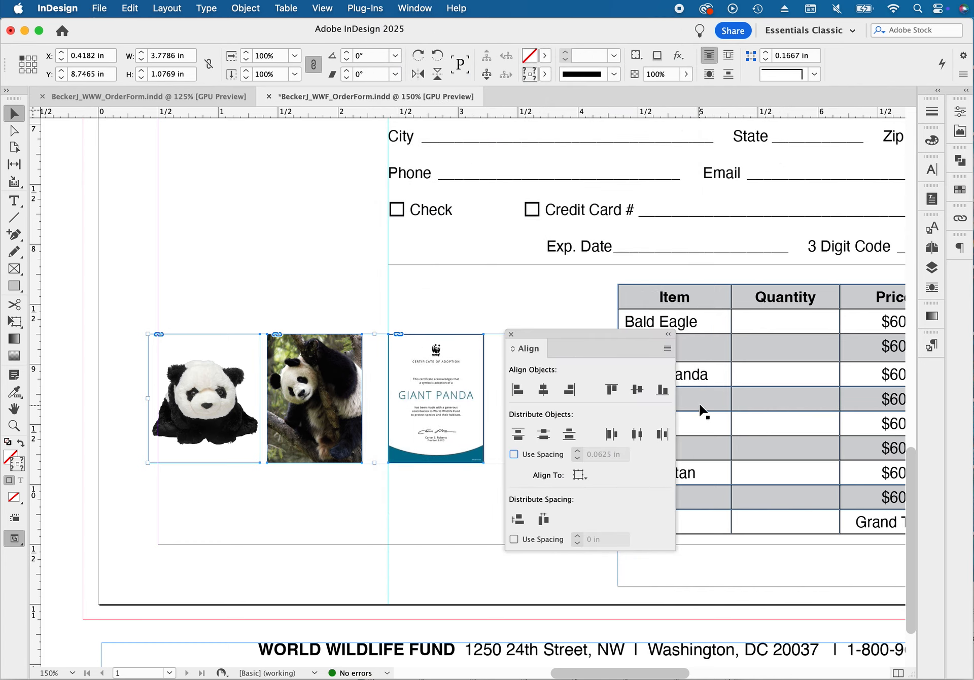
pyautogui.click(637, 434)
pyautogui.click(638, 436)
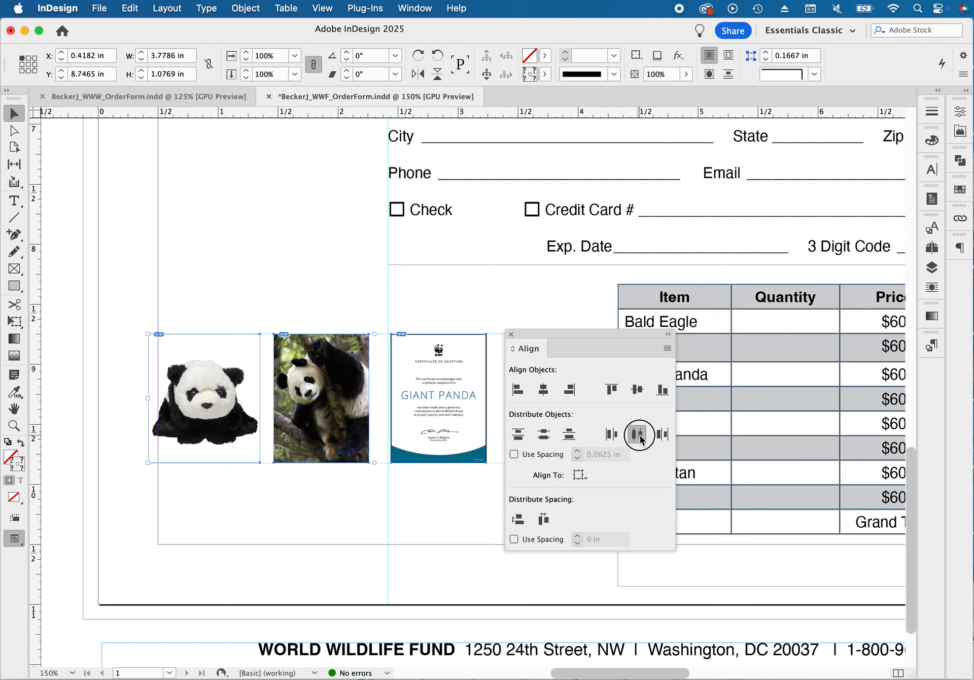
# Move the Align panel off the pictures and nudge the plush panda's frame right to X about 0.47 in
pyautogui.click(477, 293)
pyautogui.moveTo(536, 336); pyautogui.dragTo(709, 344)
pyautogui.moveTo(214, 304)
pyautogui.mouseDown()
pyautogui.moveTo(223, 355)
pyautogui.moveTo(248, 382)
pyautogui.mouseUp()
pyautogui.press('Right')
pyautogui.press('Right')
pyautogui.press('Right')
pyautogui.press('Right')
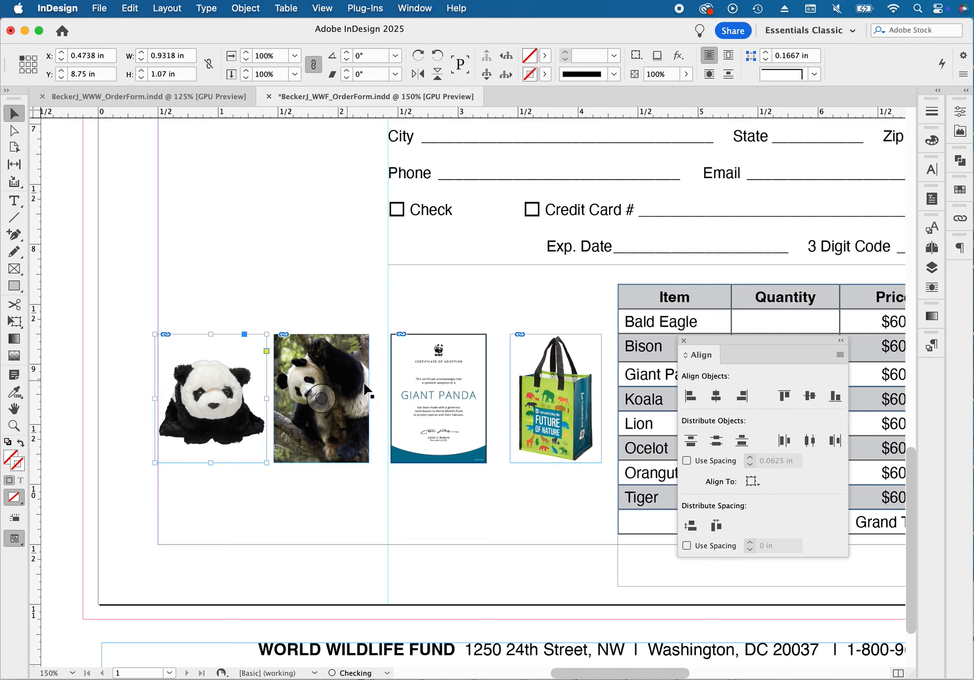
# Nudge the gift bag's frame left, closer to the certificate
pyautogui.moveTo(567, 388); pyautogui.dragTo(566, 390)
pyautogui.press('Left')
pyautogui.press('Left')
pyautogui.press('Left')
pyautogui.press('Left')
pyautogui.press('Left')
pyautogui.press('Left')
pyautogui.press('Left')
pyautogui.press('Left')
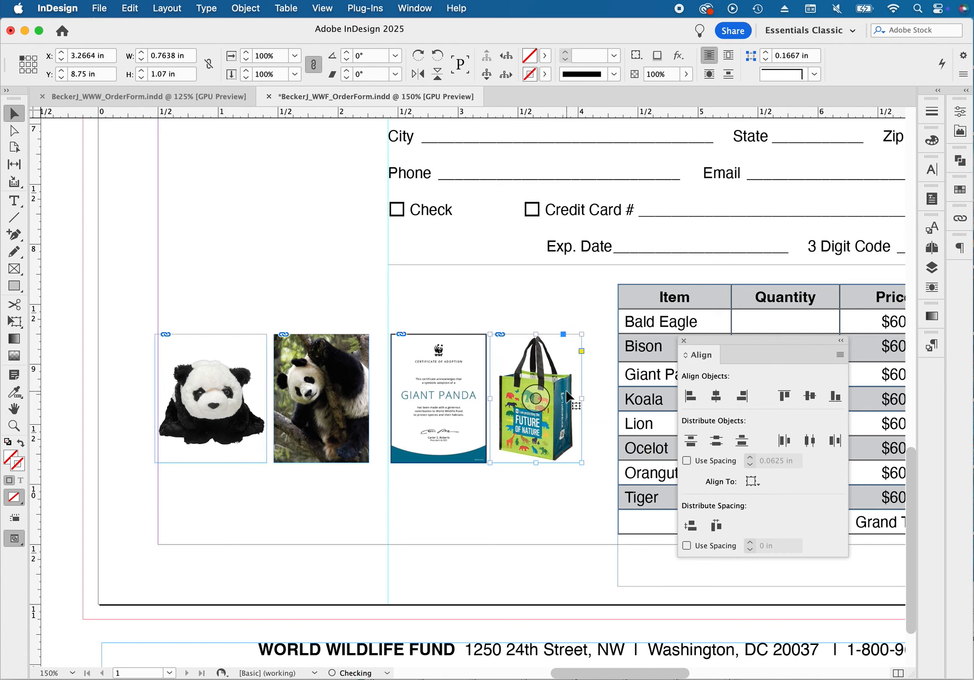
# Redistribute the four picture frames by their horizontal centers and preview the page without guides
pyautogui.moveTo(212, 312); pyautogui.dragTo(573, 428)
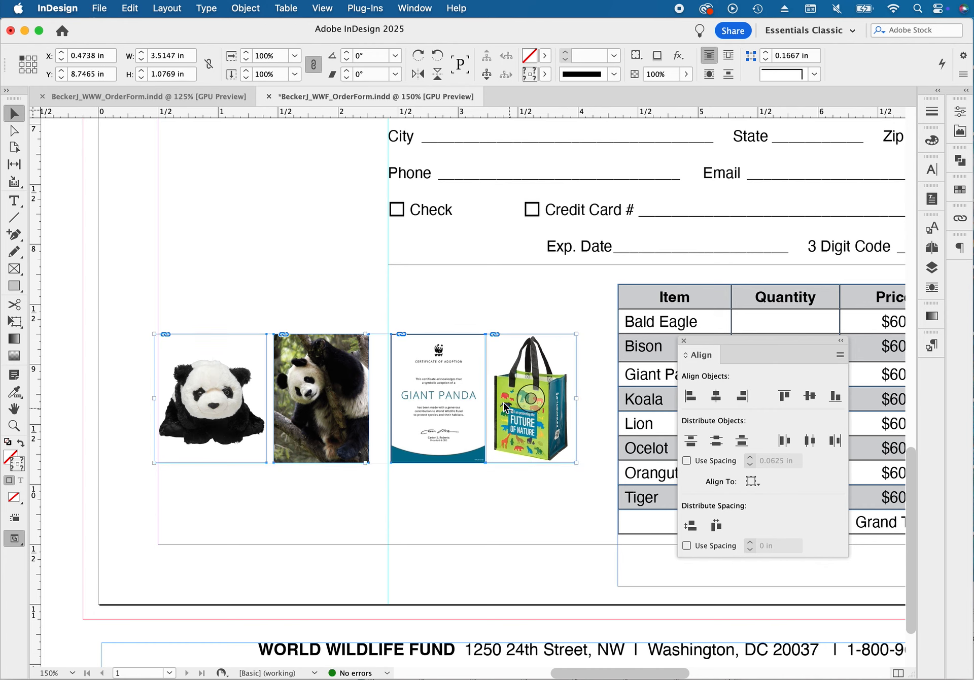
pyautogui.click(810, 442)
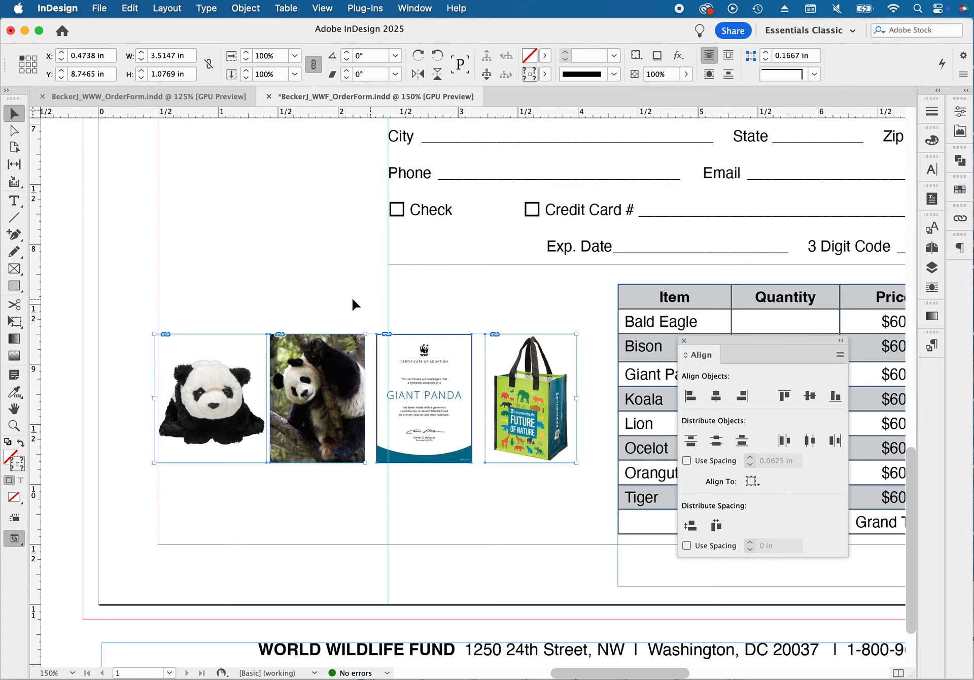
pyautogui.click(334, 301)
pyautogui.press('w')
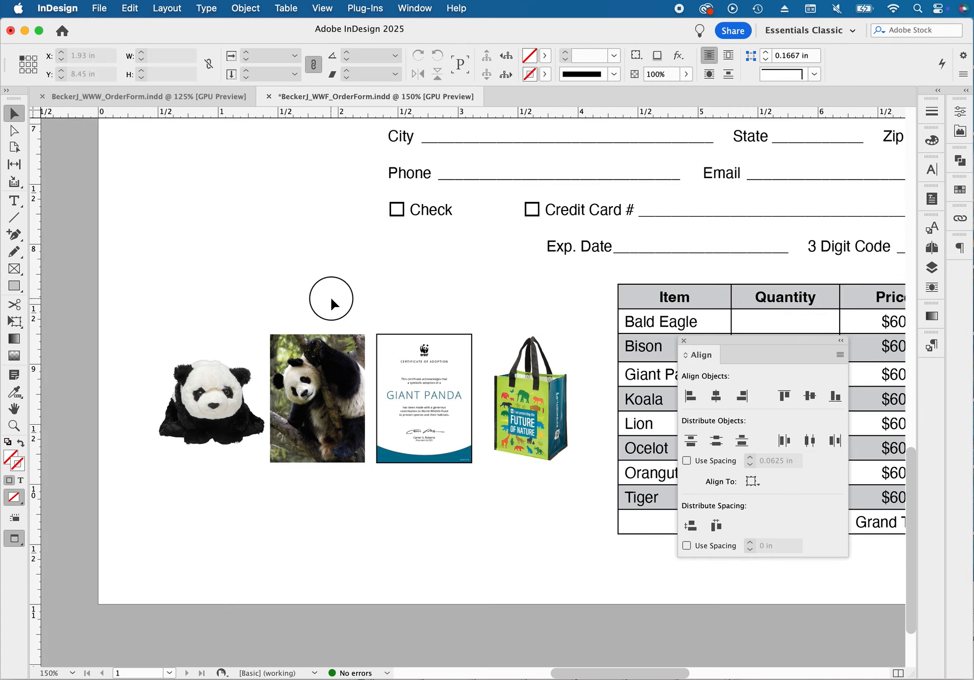
# Nudge the certificate slightly right, closer to the gift bag
pyautogui.click(449, 343)
pyautogui.press('Right')
pyautogui.press('Right')
pyautogui.press('Right')
pyautogui.press('Right')
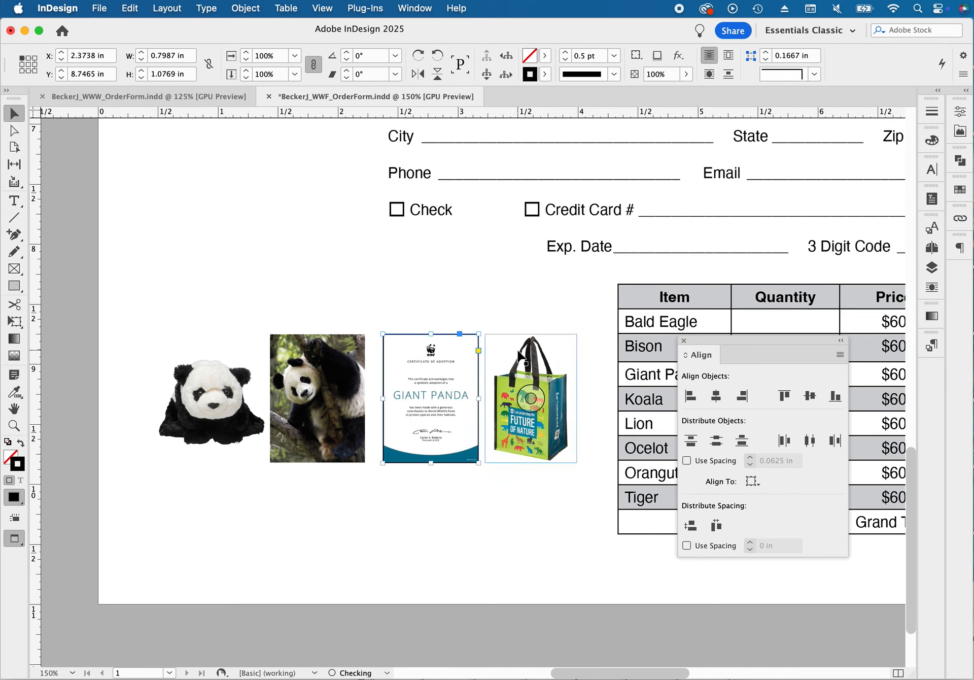
pyautogui.press('Right')
# Nudge the panda spotlight photo slightly right to even out the gaps beside it
pyautogui.click(349, 338)
pyautogui.press('Right')
pyautogui.press('Right')
pyautogui.press('Right')
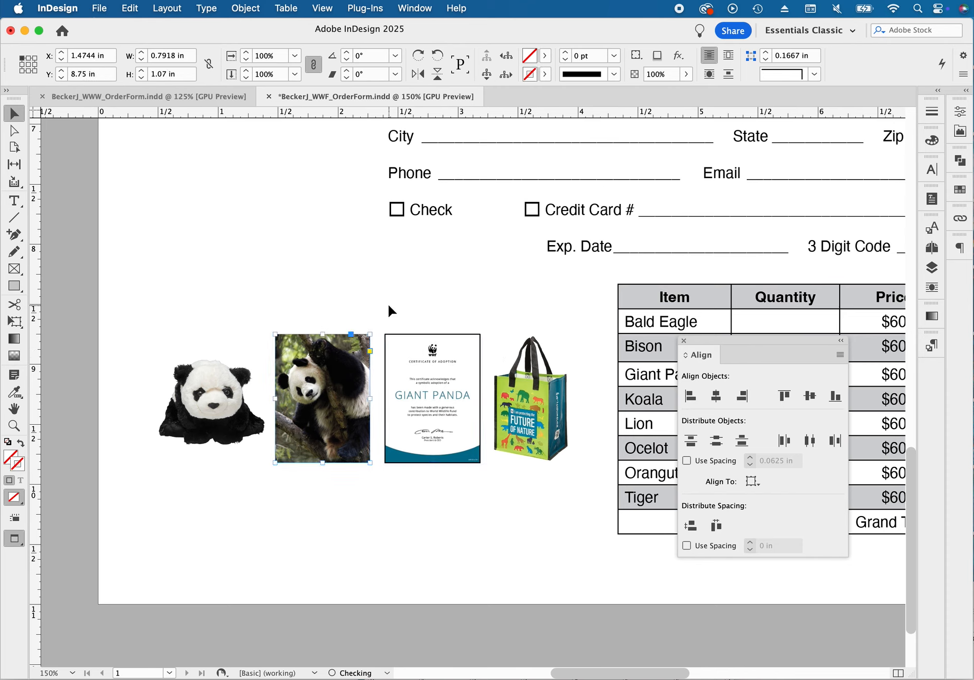
pyautogui.press('Right')
pyautogui.click(388, 302)
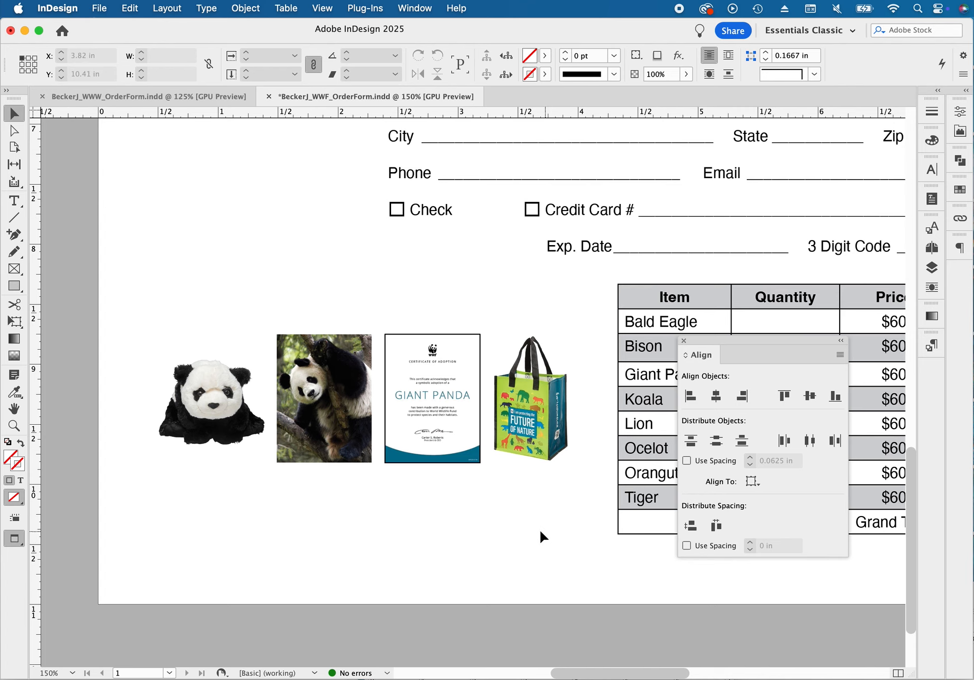
# Move the World Wildlife Fund address footer onto the page below the table at X 0 in, Y 10.5 in, and preview it
pyautogui.press('w')
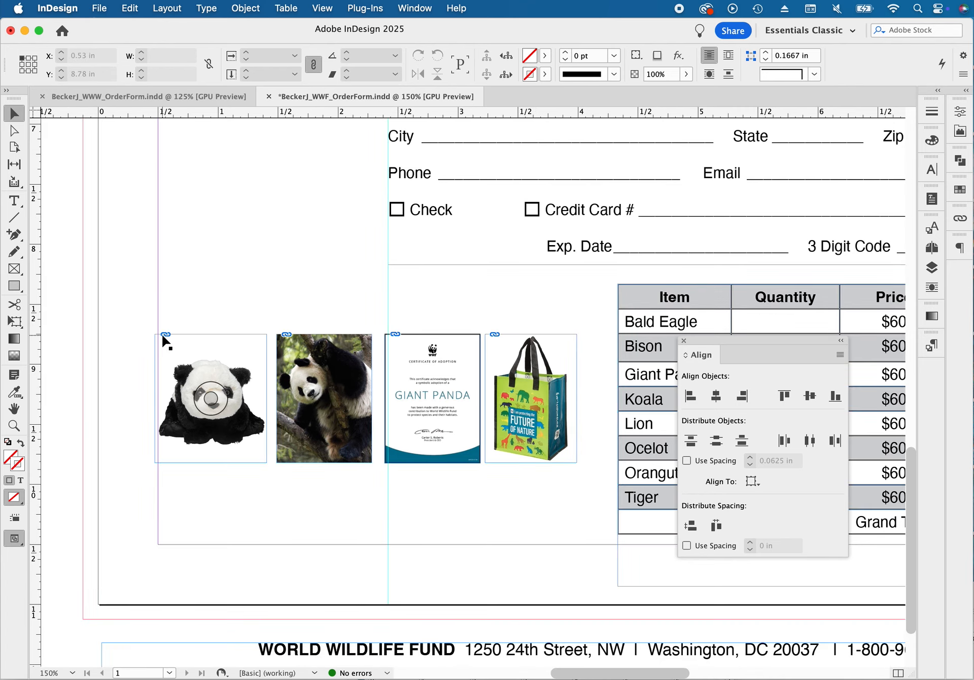
pyautogui.keyDown('alt'); pyautogui.keyDown('super'); pyautogui.click(451, 440); pyautogui.keyUp('super'); pyautogui.keyUp('alt')
pyautogui.keyDown('alt'); pyautogui.keyDown('super'); pyautogui.click(441, 400); pyautogui.keyUp('super'); pyautogui.keyUp('alt')
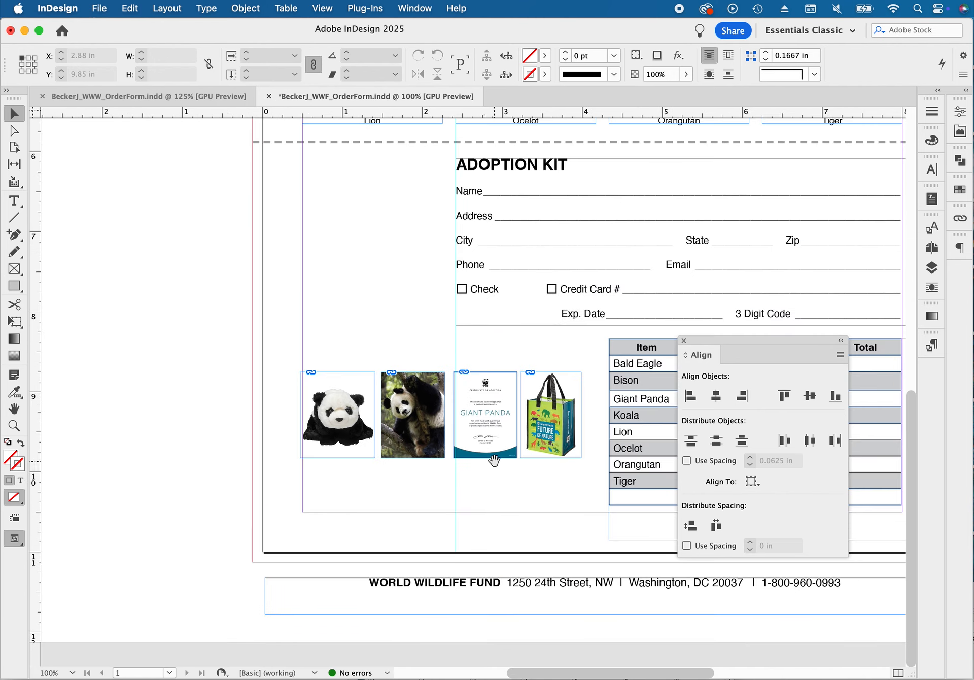
pyautogui.moveTo(493, 460); pyautogui.dragTo(368, 379)
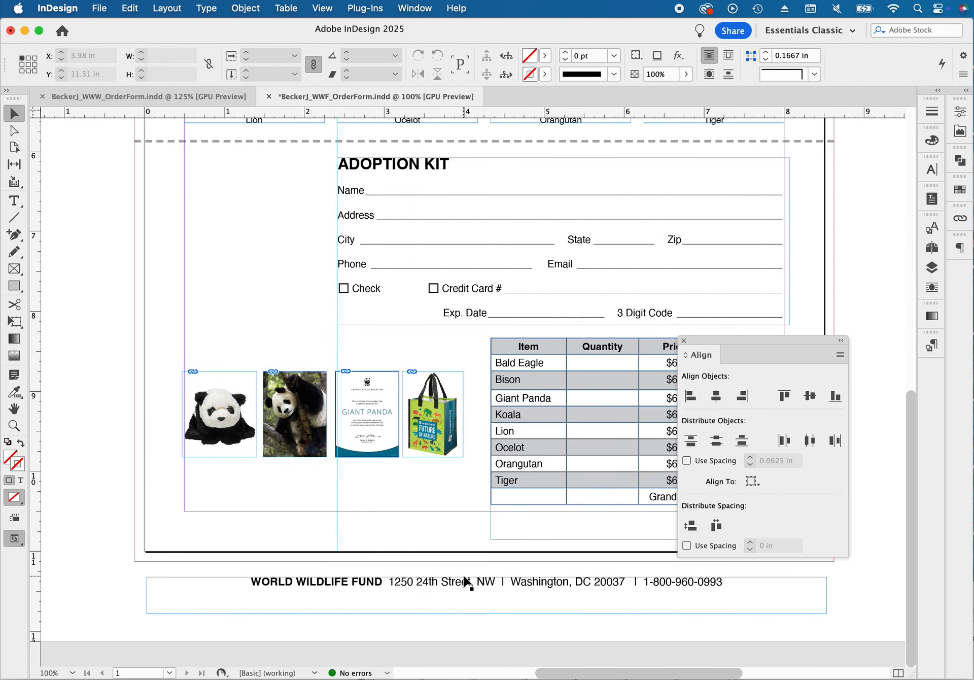
pyautogui.moveTo(465, 581); pyautogui.dragTo(503, 516)
pyautogui.moveTo(750, 339); pyautogui.dragTo(806, 231)
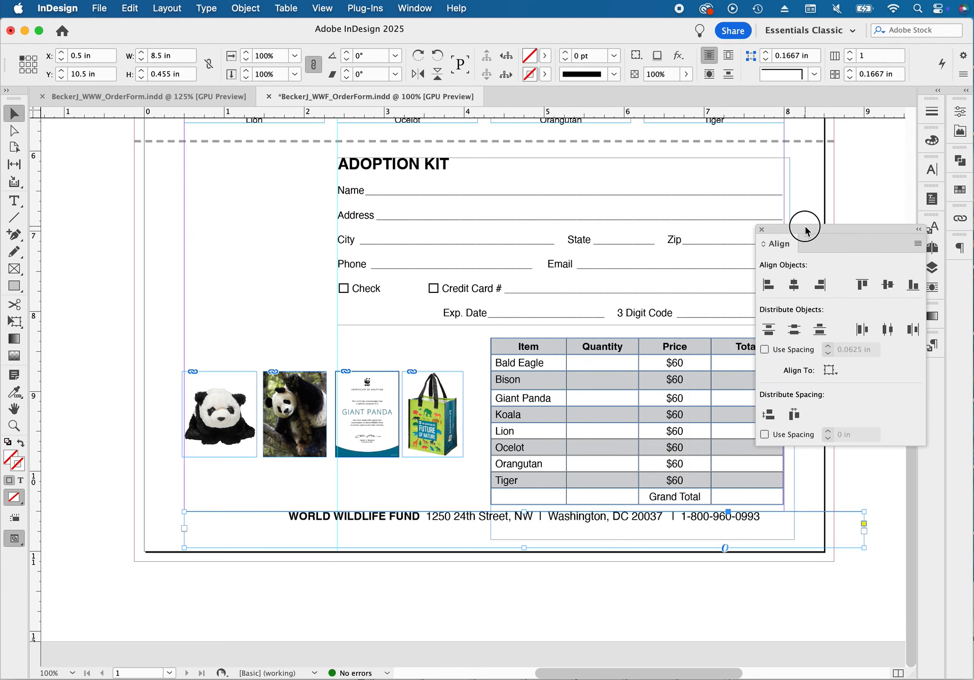
pyautogui.moveTo(408, 528); pyautogui.dragTo(366, 515)
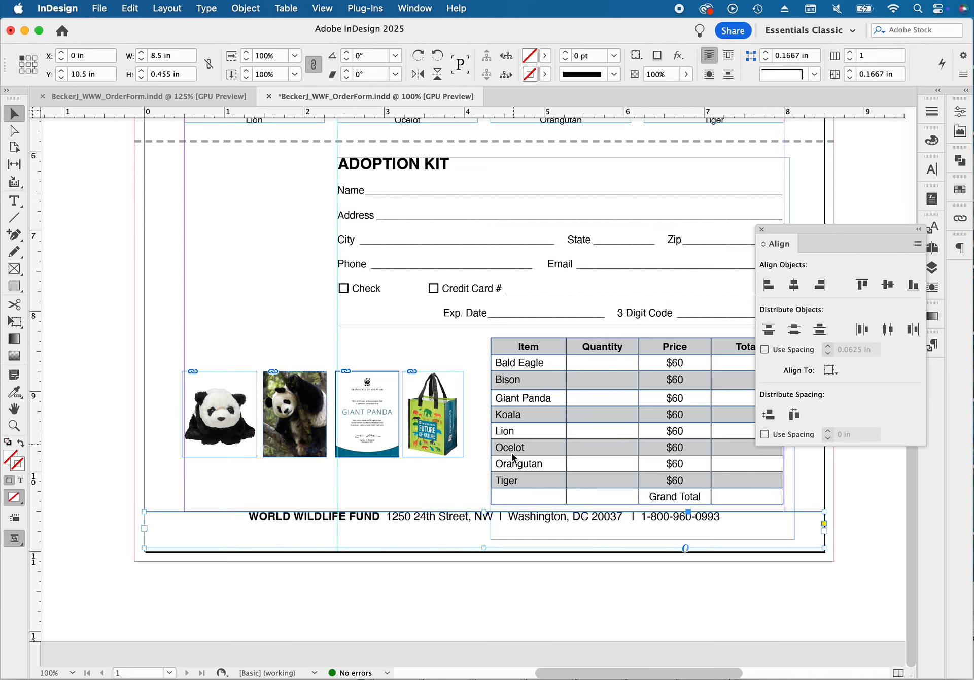
pyautogui.click(539, 568)
pyautogui.press('w')
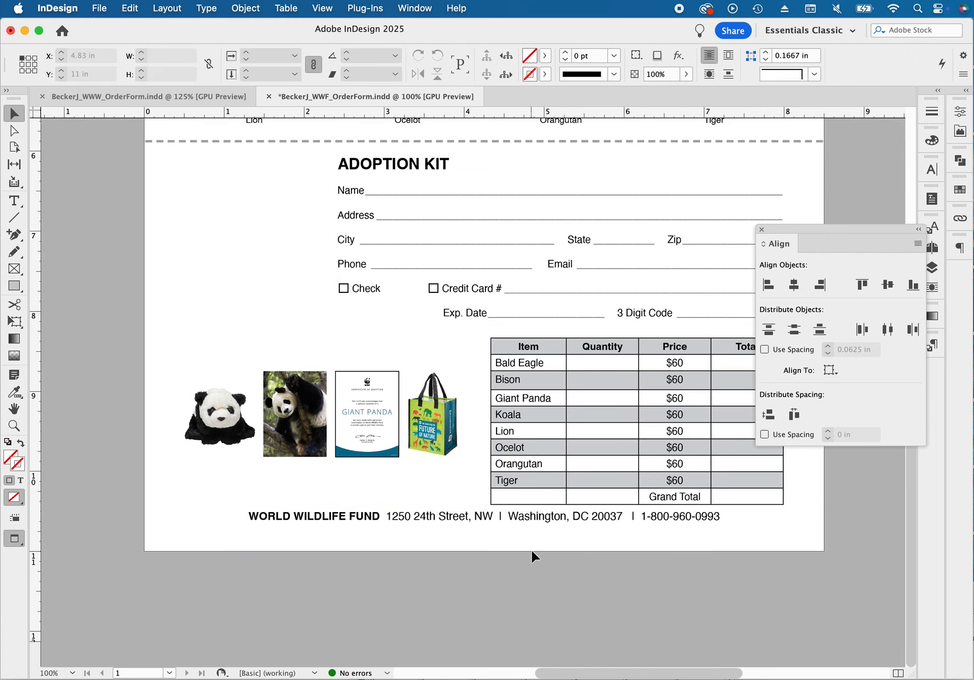
pyautogui.press('w')
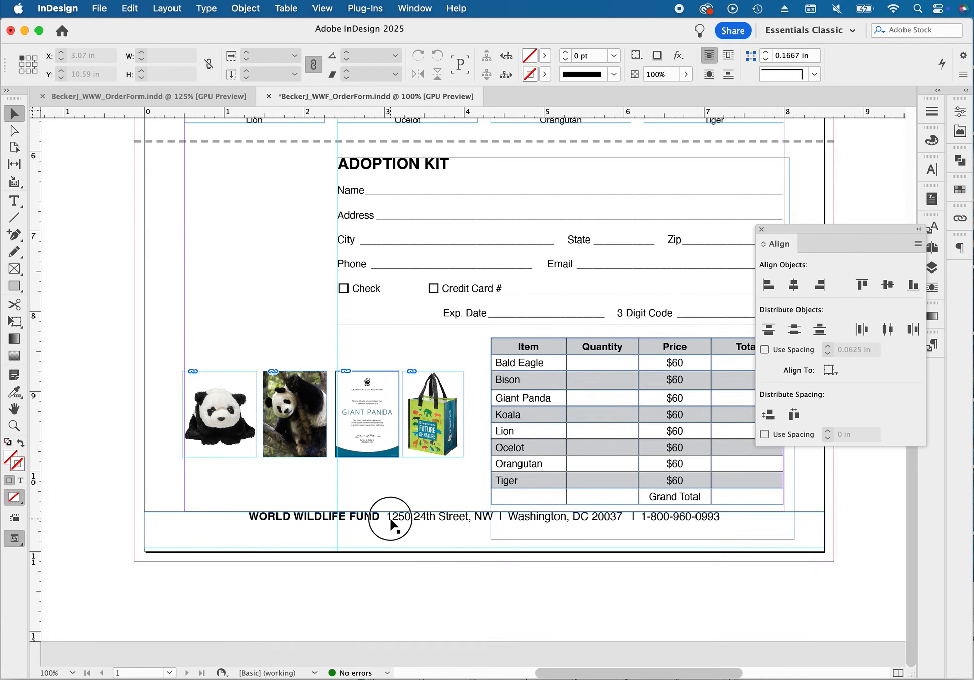
# Reposition the address footer vertically near the page's bottom edge, settling it at Y about 10.54 in
pyautogui.moveTo(391, 528); pyautogui.dragTo(392, 550)
pyautogui.press('w')
pyautogui.click(413, 589)
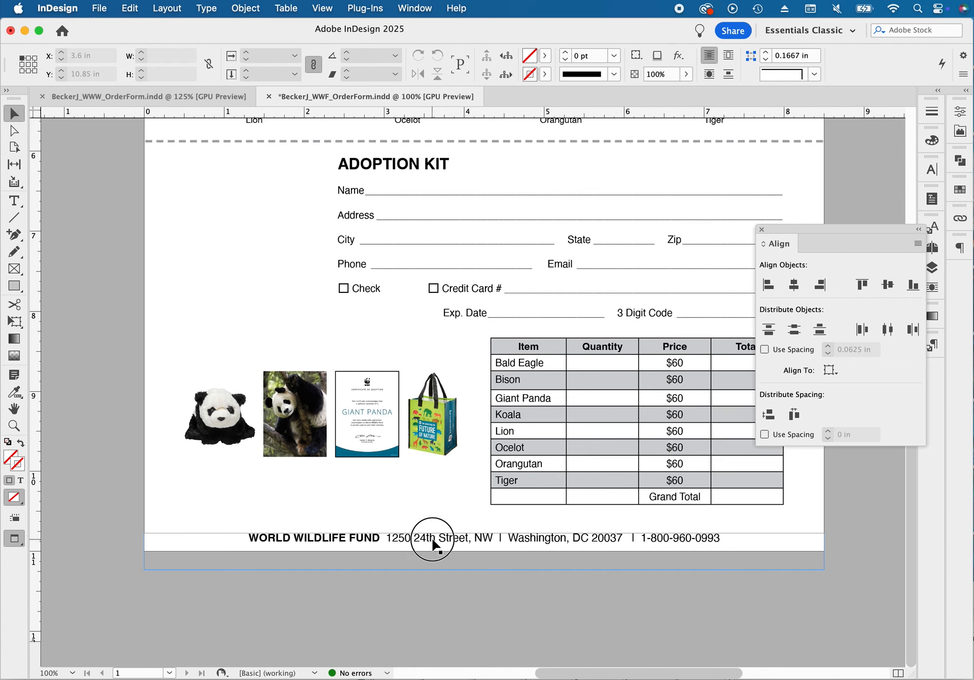
pyautogui.moveTo(432, 538); pyautogui.dragTo(432, 530)
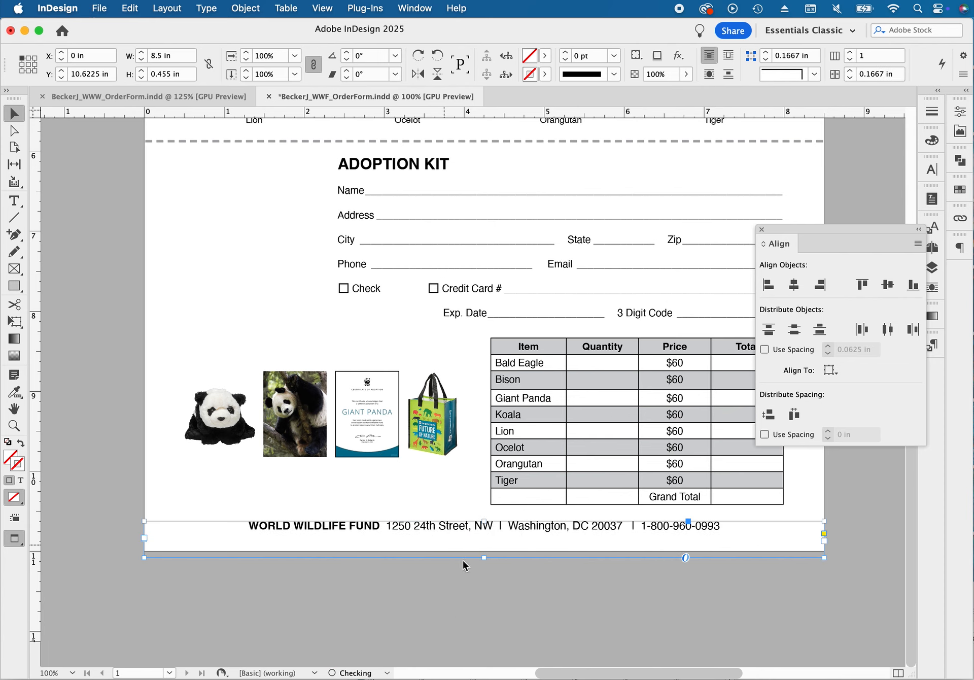
pyautogui.press('w')
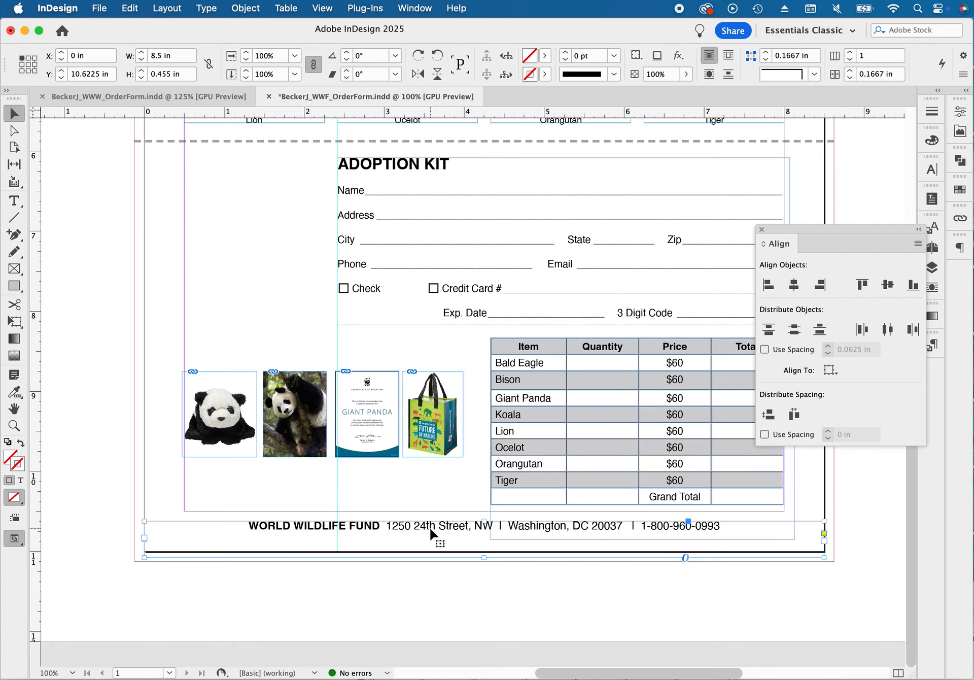
pyautogui.press('Up')
pyautogui.press('Up')
pyautogui.press('Up')
pyautogui.press('Up')
pyautogui.press('Up')
pyautogui.press('Up')
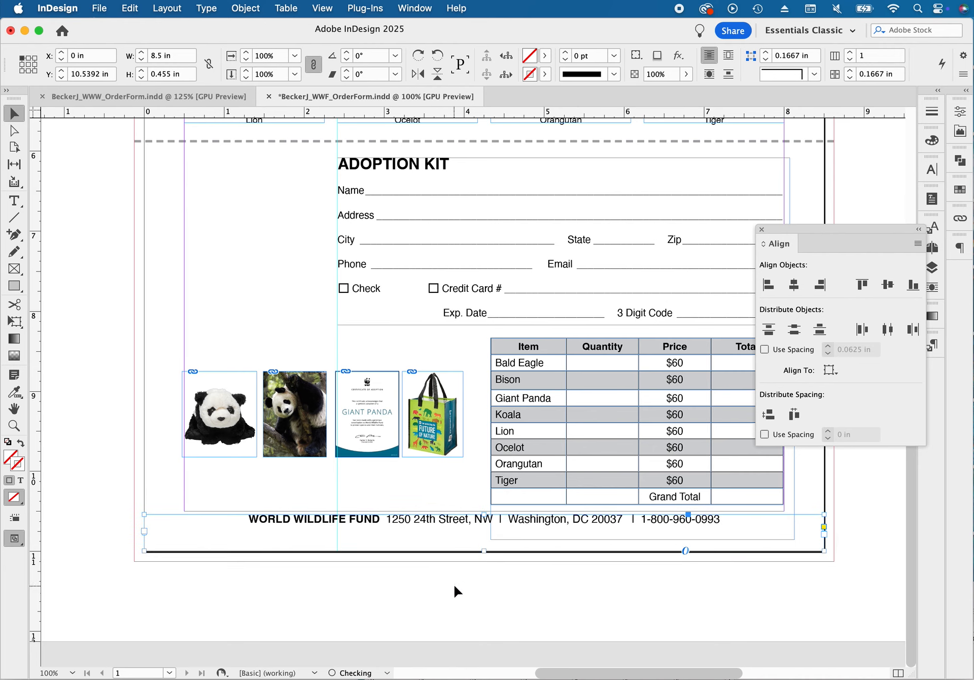
# Preview the page and nudge all eight plush animal photos with their names slightly up as a group
pyautogui.click(454, 587)
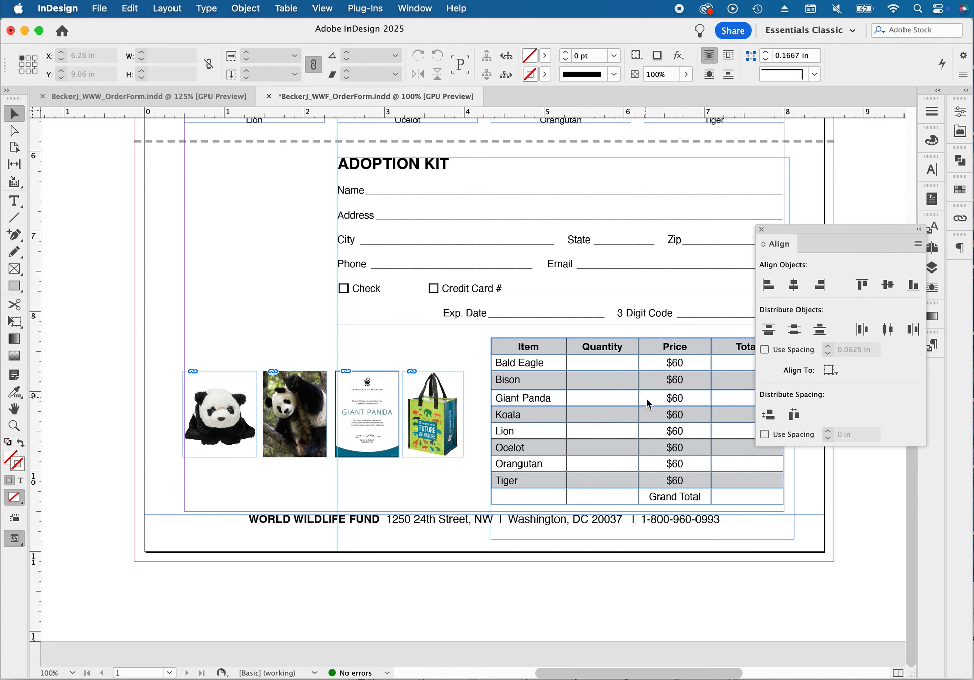
pyautogui.press('w')
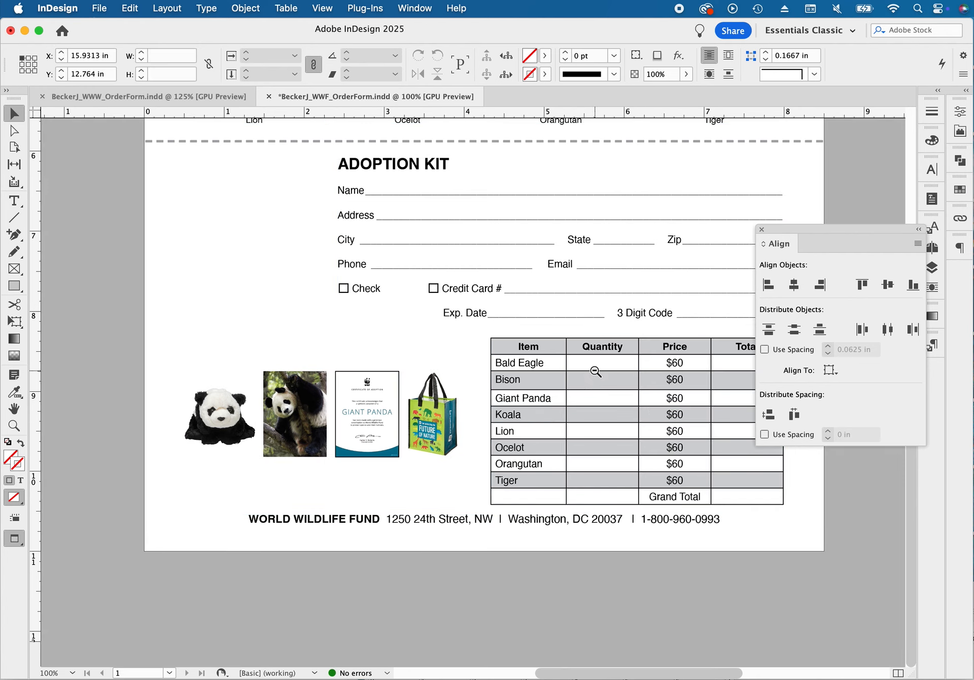
pyautogui.keyDown('alt'); pyautogui.keyDown('super'); pyautogui.click(594, 372); pyautogui.keyUp('super'); pyautogui.keyUp('alt')
pyautogui.moveTo(543, 324); pyautogui.dragTo(554, 489)
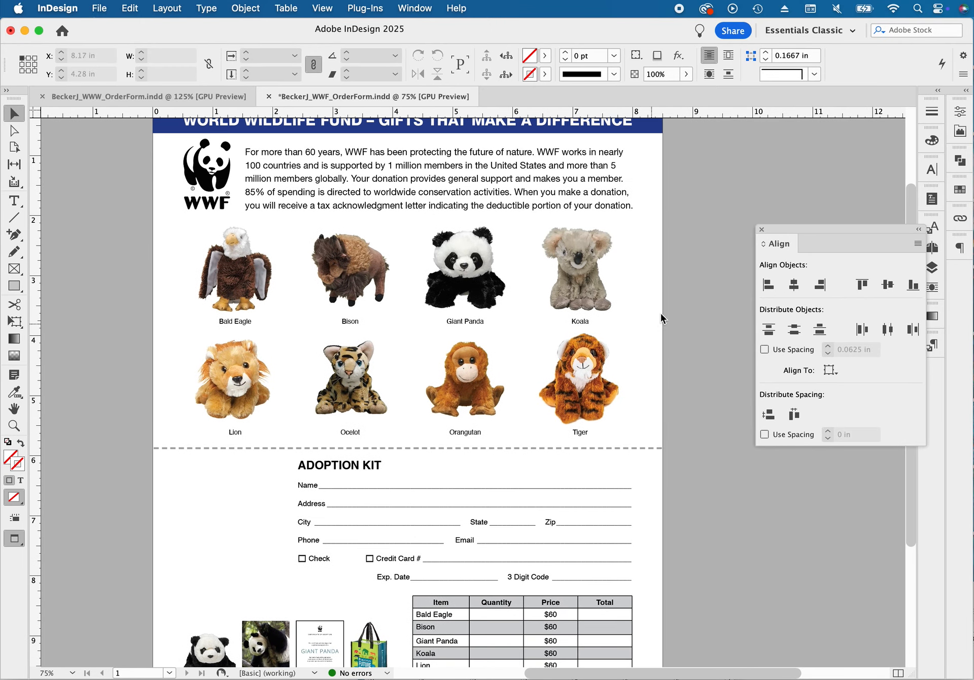
pyautogui.moveTo(701, 271); pyautogui.dragTo(191, 432)
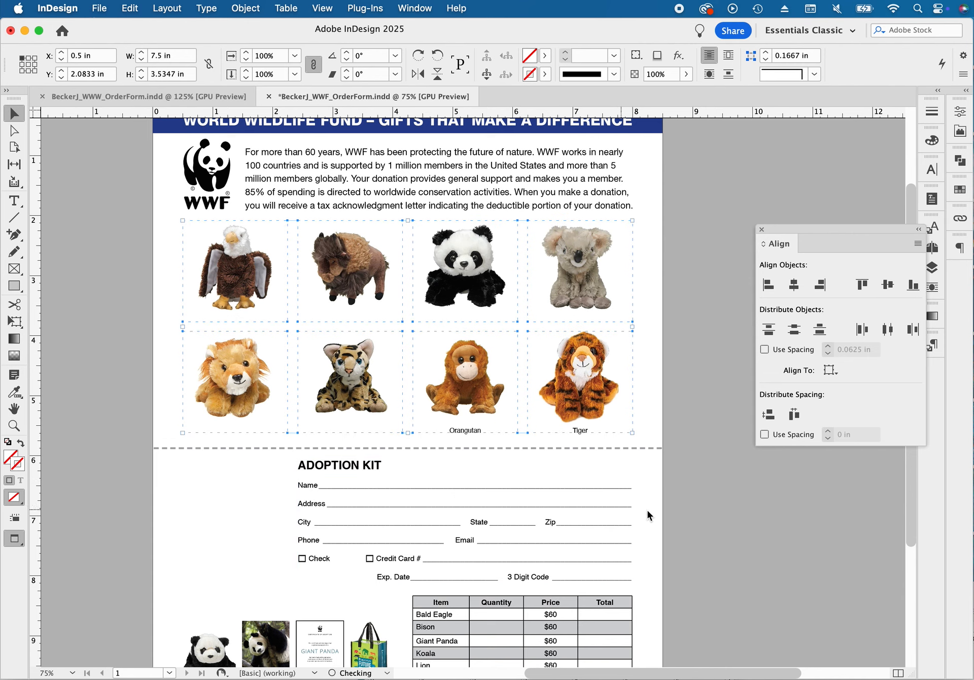
pyautogui.click(677, 467)
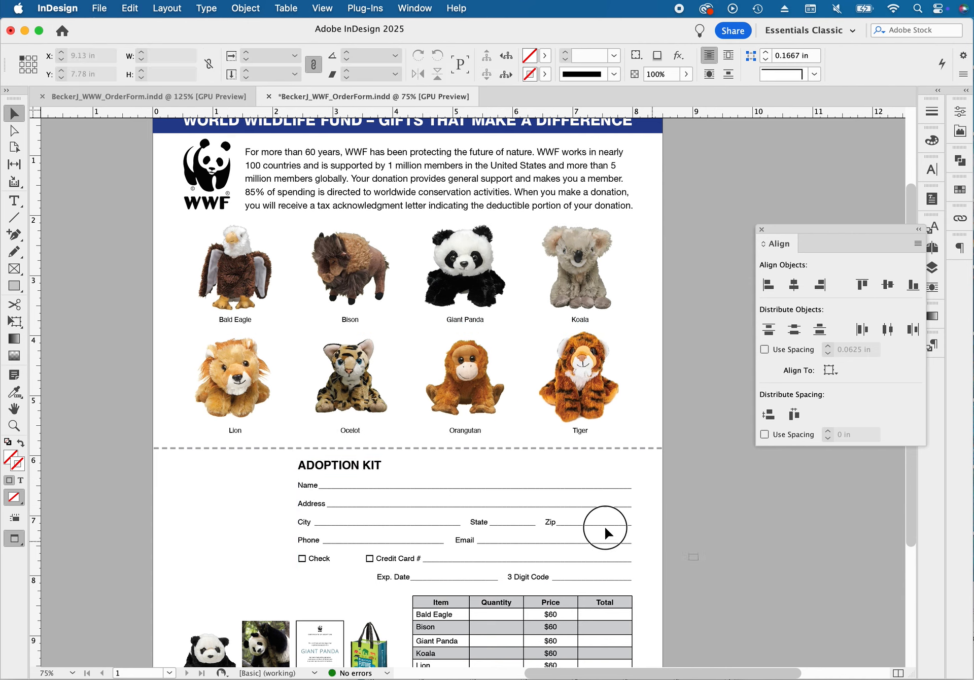
# Nudge the lower row of animals, the dashed cut line and the Adoption Kit form slightly up together
pyautogui.moveTo(604, 525); pyautogui.dragTo(207, 389)
pyautogui.press('Up')
pyautogui.press('Up')
pyautogui.press('Up')
pyautogui.press('Up')
pyautogui.press('Up')
pyautogui.click(707, 553)
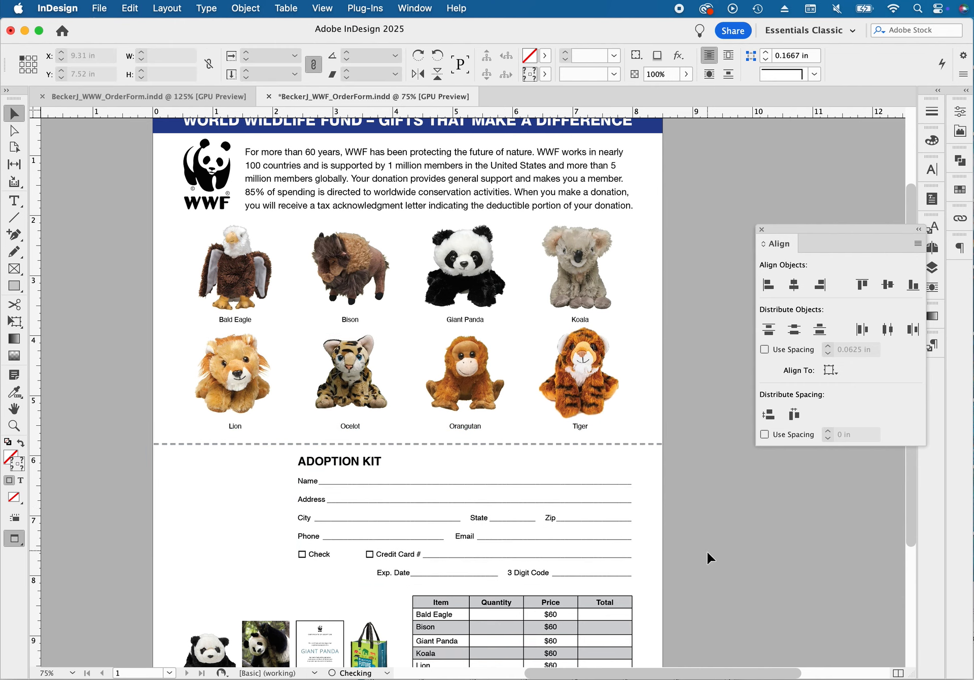
# Nudge the price table slightly up to sit closer to the Adoption Kit form
pyautogui.scroll(-5, 706, 539)
pyautogui.click(615, 491)
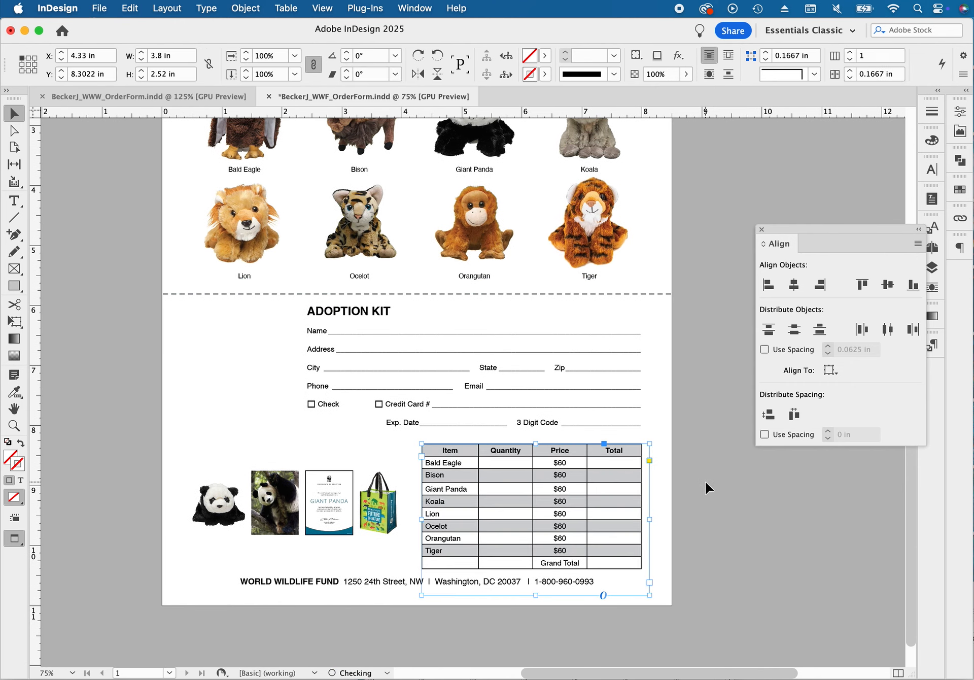
pyautogui.press('Up')
pyautogui.press('Up')
pyautogui.press('Up')
pyautogui.press('Up')
pyautogui.press('Up')
pyautogui.click(720, 503)
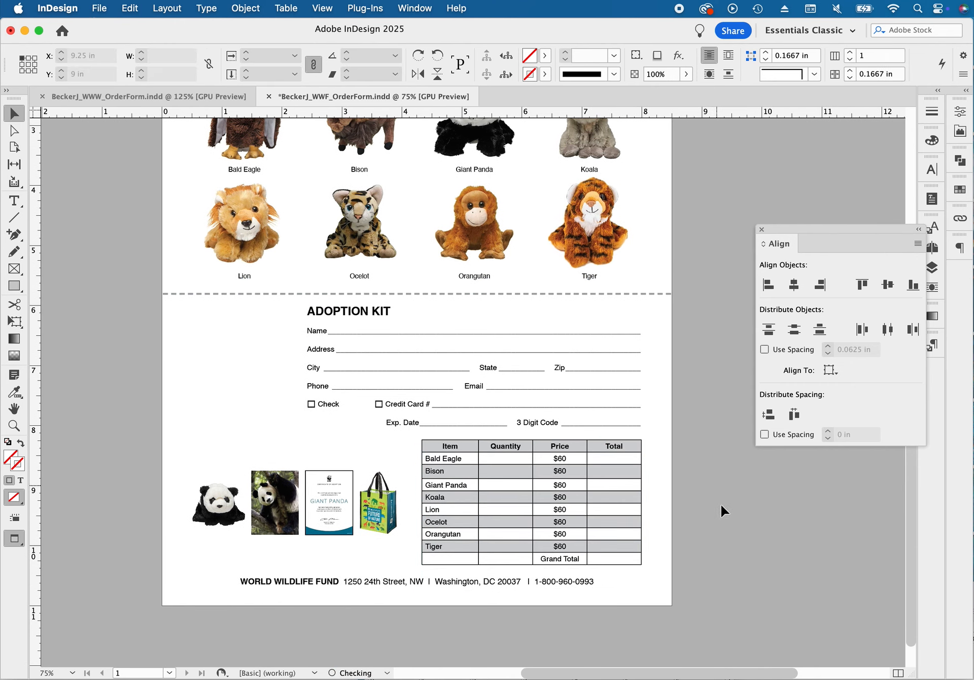
# Move the Order online text, the $60 Adoption Kit heading, the product captions and the free shipping text from the pasteboard to around the product images
pyautogui.moveTo(243, 377); pyautogui.dragTo(376, 361)
pyautogui.moveTo(150, 378); pyautogui.dragTo(412, 386)
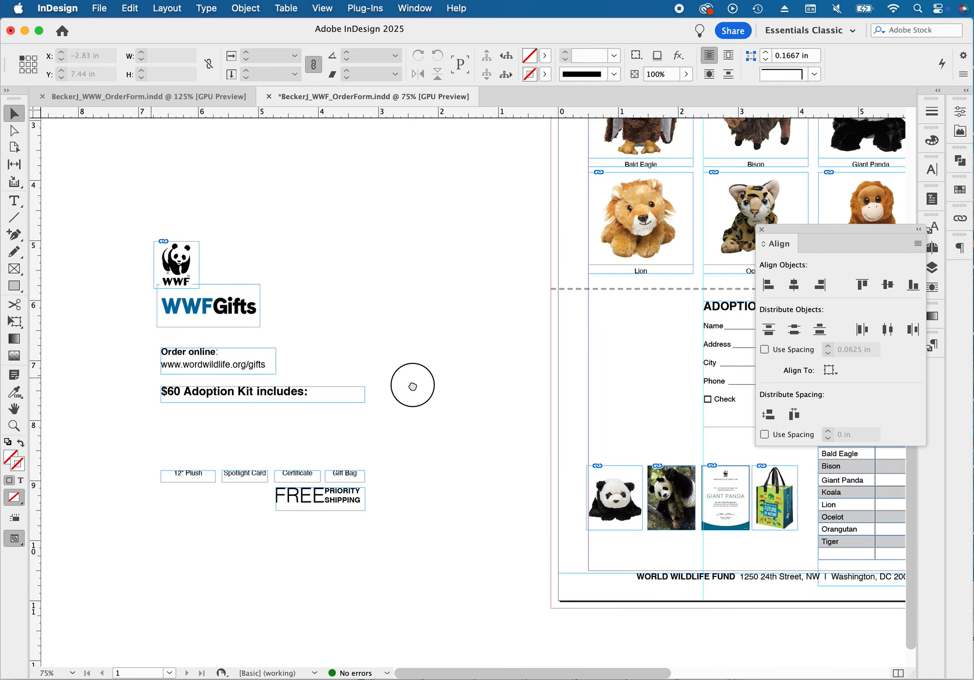
pyautogui.moveTo(140, 349); pyautogui.dragTo(424, 564)
pyautogui.moveTo(192, 368); pyautogui.dragTo(391, 341)
pyautogui.click(483, 422)
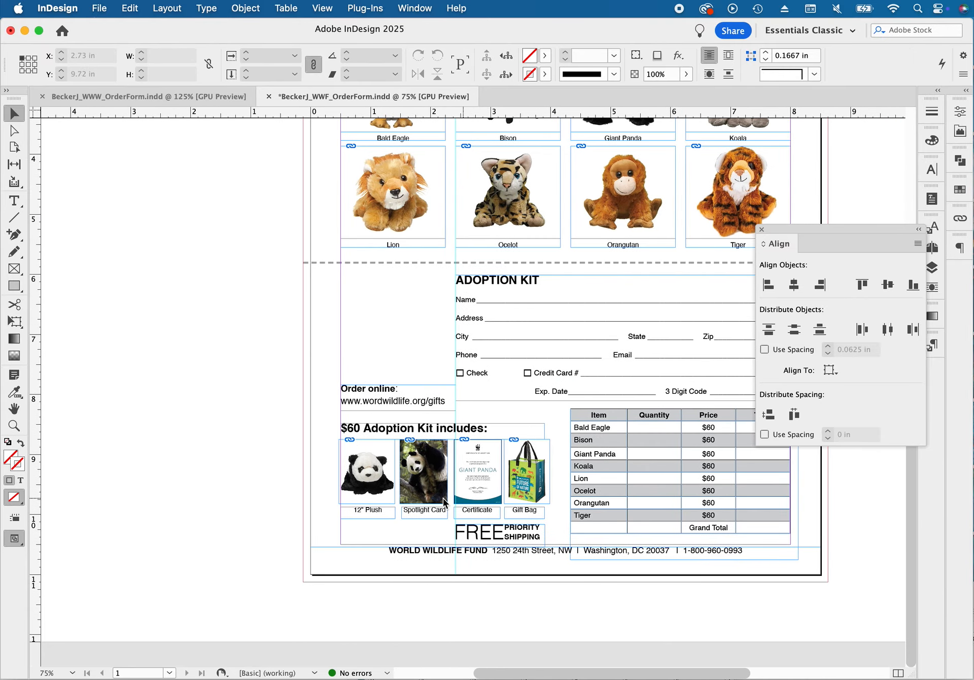
# Widen the Spotlight Card caption frame to about 0.79 in so it lines up with the photo above
pyautogui.moveTo(428, 490); pyautogui.dragTo(597, 519)
pyautogui.moveTo(444, 447); pyautogui.dragTo(452, 284)
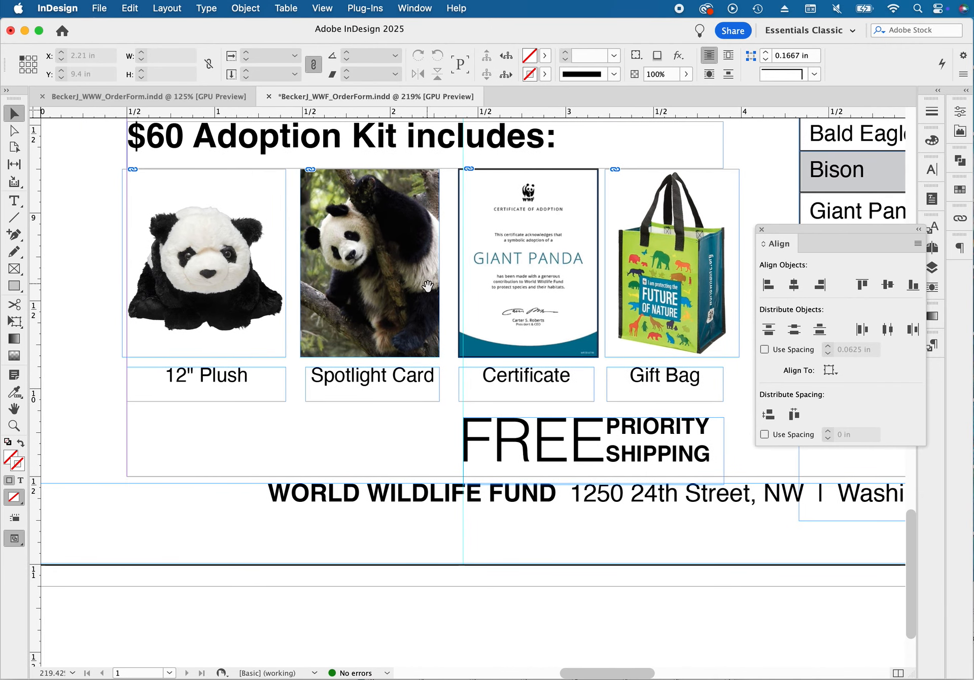
pyautogui.click(248, 395)
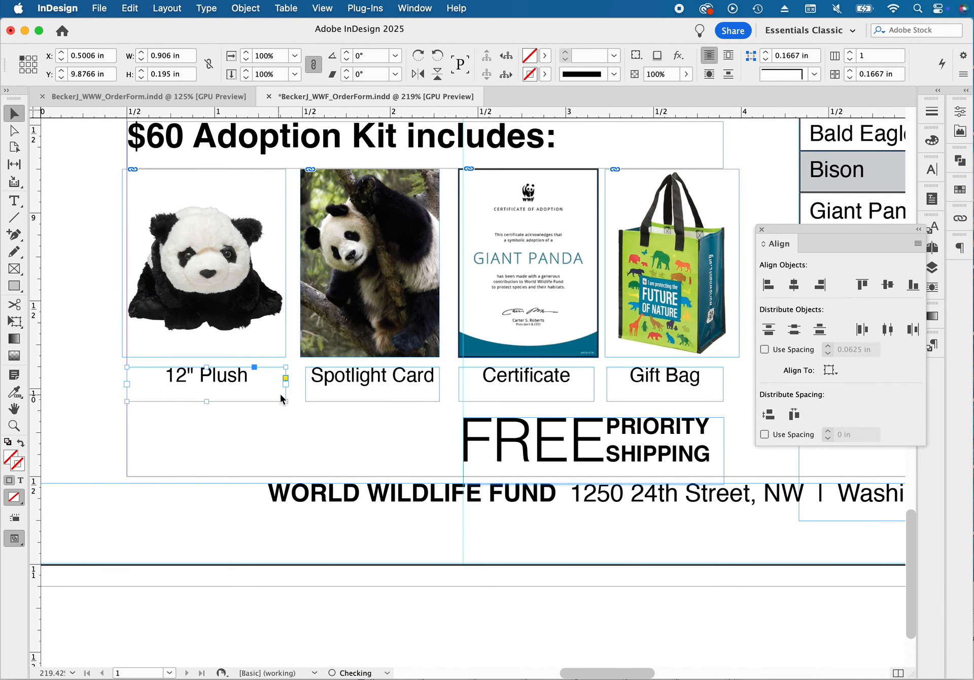
pyautogui.click(433, 389)
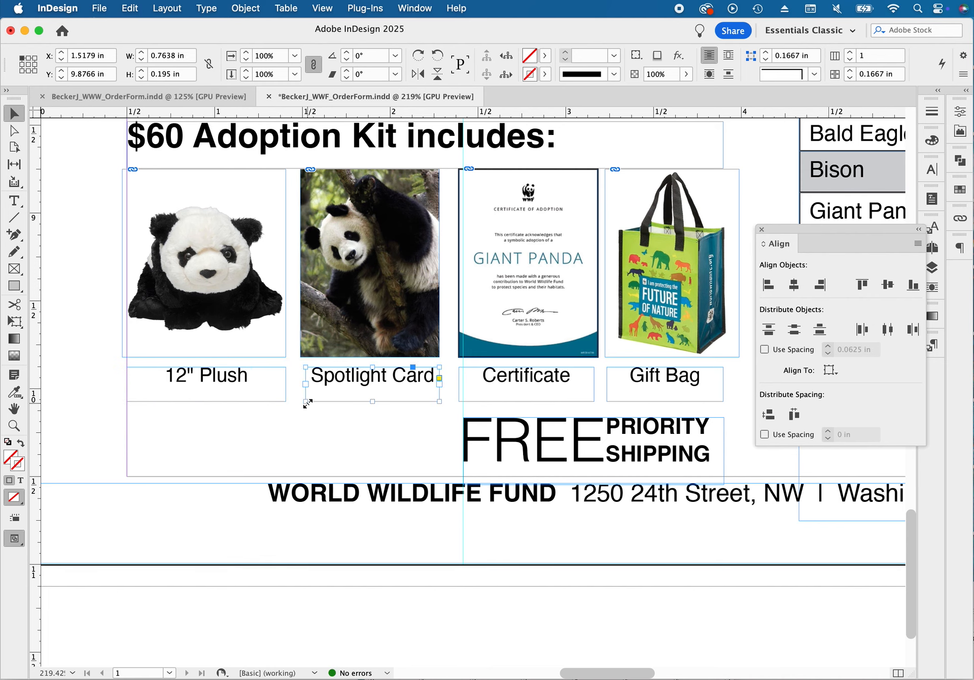
pyautogui.moveTo(305, 404); pyautogui.dragTo(299, 404)
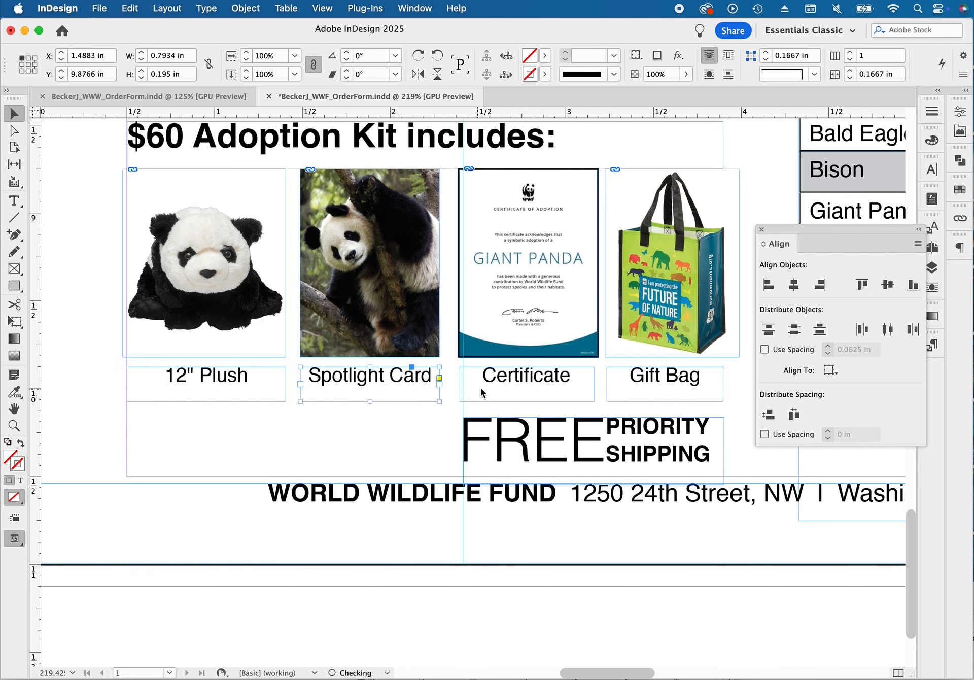
# Widen the Certificate caption frame to its image's edges and the Gift Bag caption frame to about 0.76 in
pyautogui.click(460, 387)
pyautogui.moveTo(458, 401)
pyautogui.mouseDown()
pyautogui.moveTo(447, 401)
pyautogui.moveTo(458, 402)
pyautogui.mouseUp()
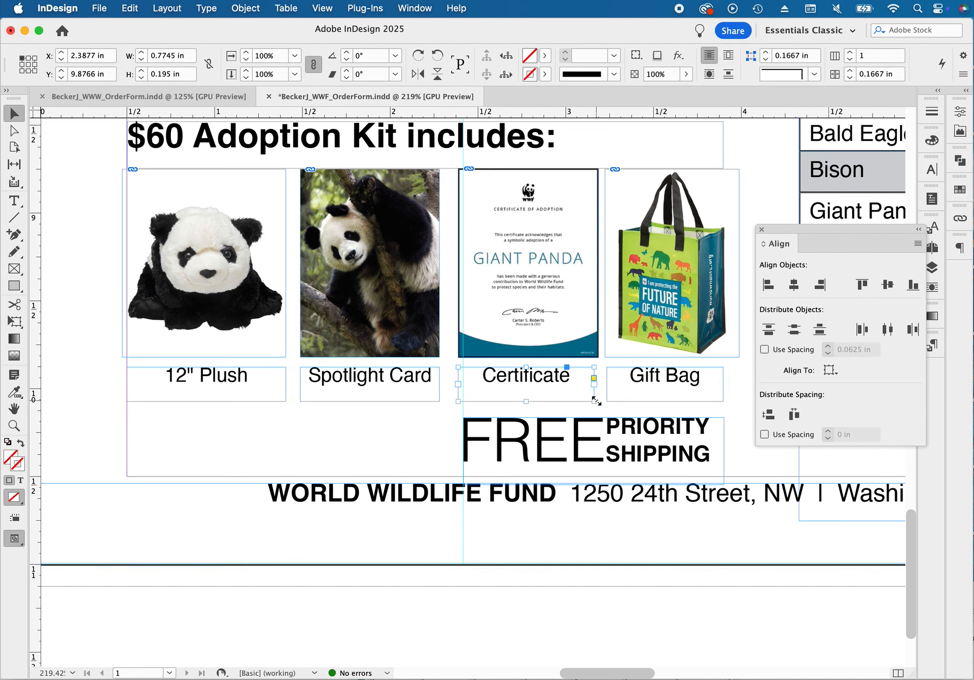
pyautogui.moveTo(595, 405); pyautogui.dragTo(604, 401)
pyautogui.click(613, 399)
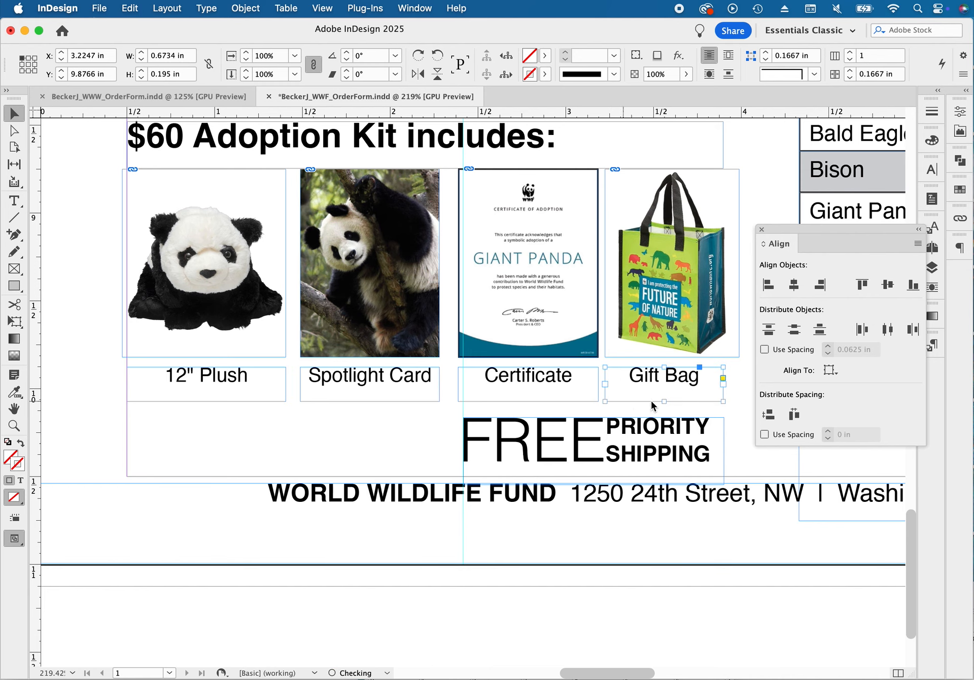
pyautogui.moveTo(722, 401); pyautogui.dragTo(739, 401)
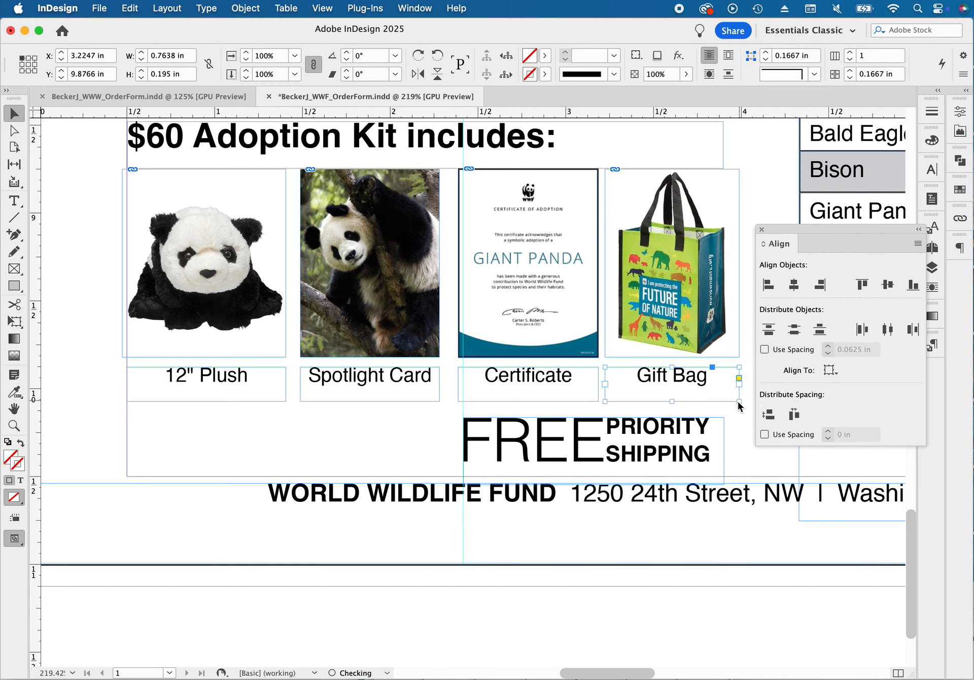
# Nudge the $60 Adoption Kit includes heading slightly up, away from the product images
pyautogui.click(692, 455)
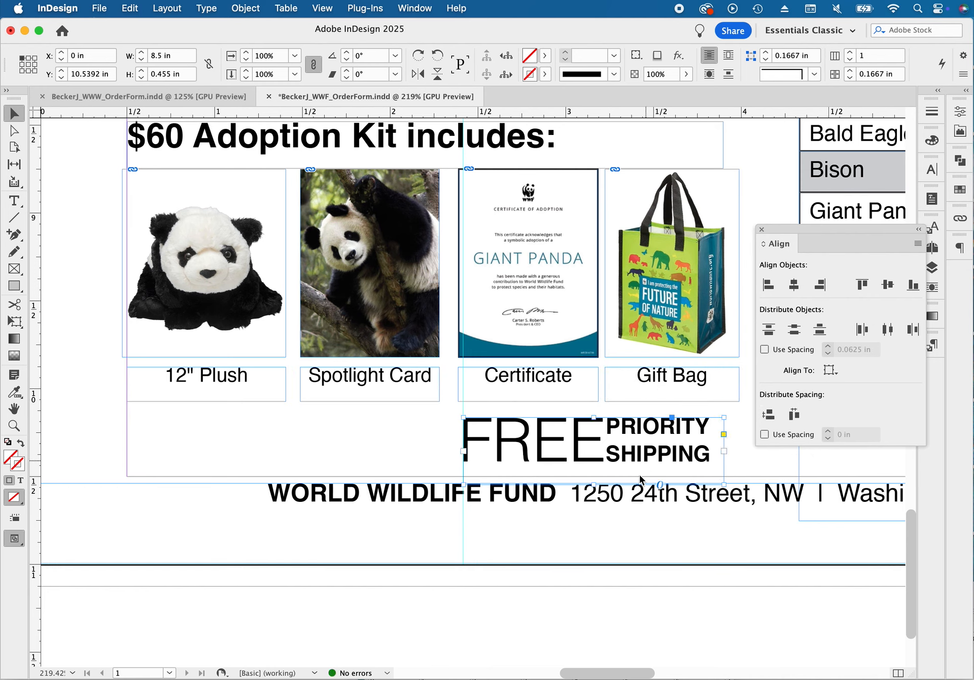
pyautogui.press('super+minus')
pyautogui.press('super+minus')
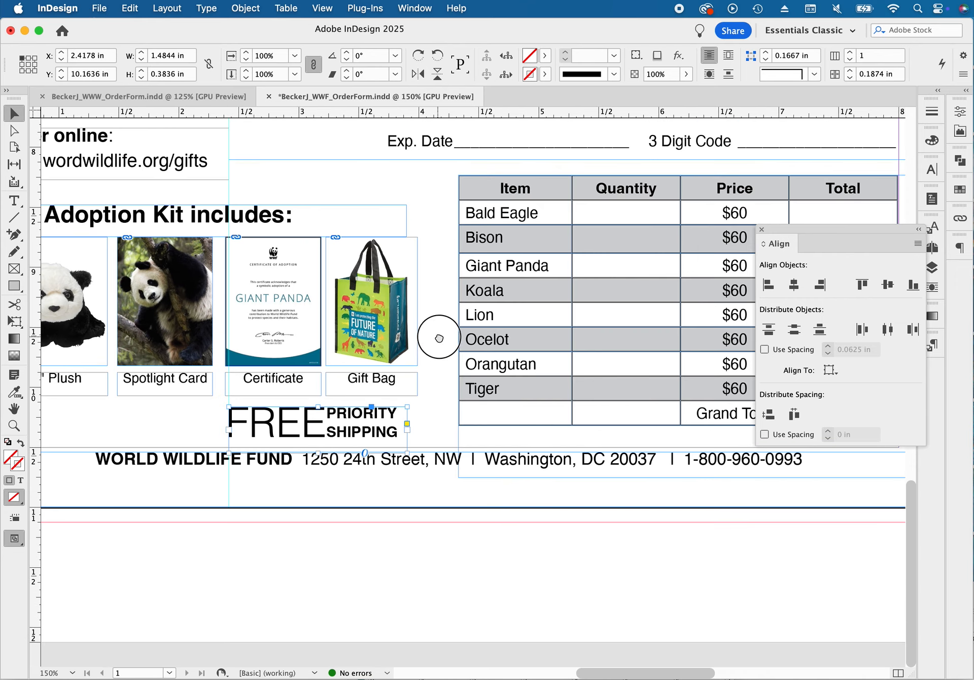
pyautogui.moveTo(440, 338); pyautogui.dragTo(603, 372)
pyautogui.press('super+minus')
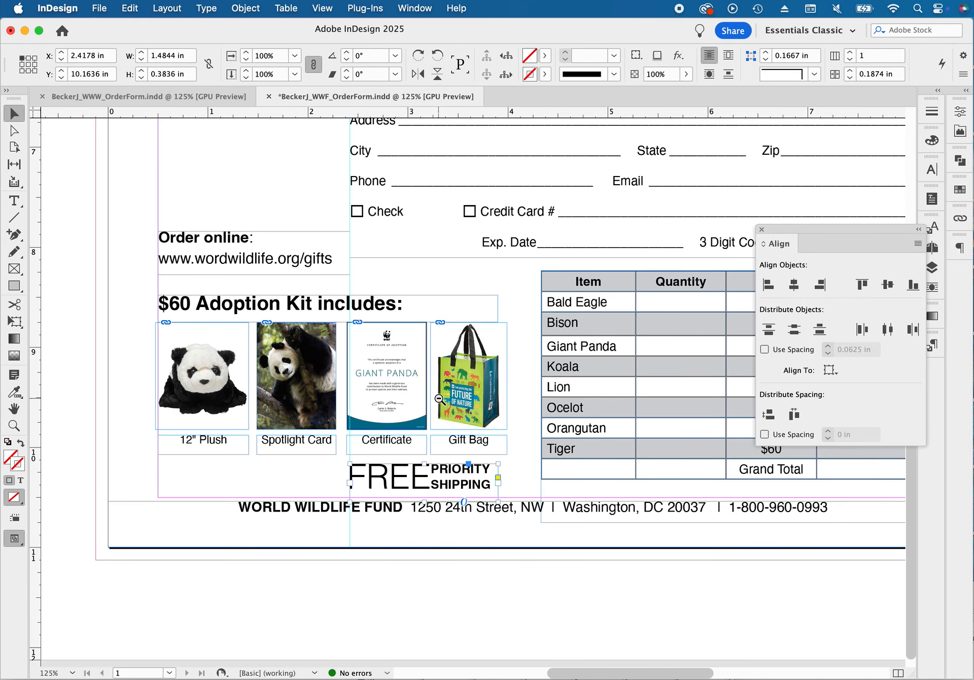
pyautogui.press('super+minus')
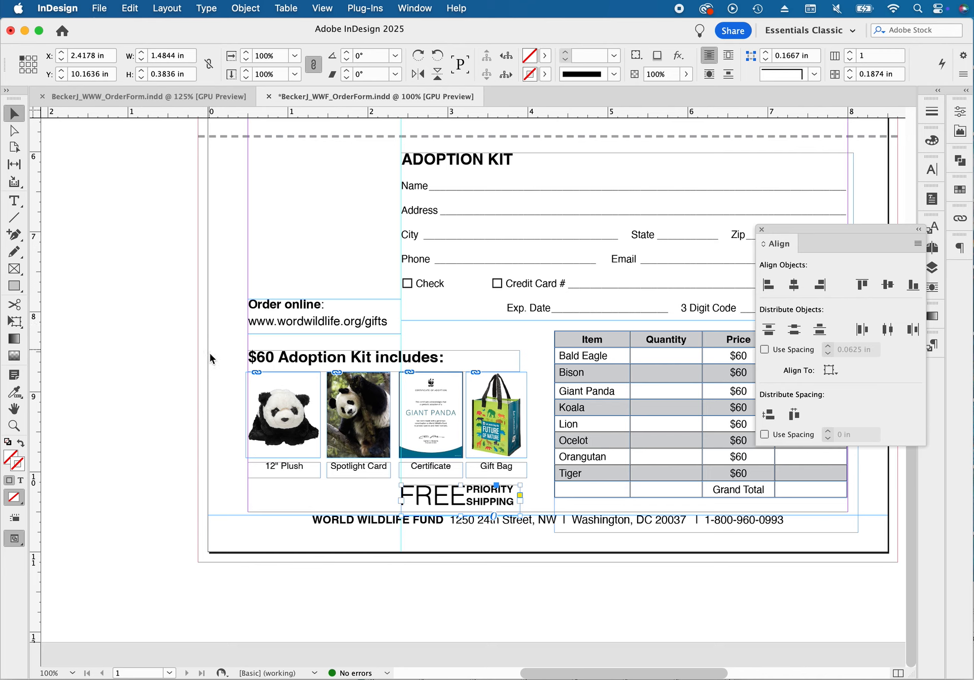
pyautogui.click(280, 353)
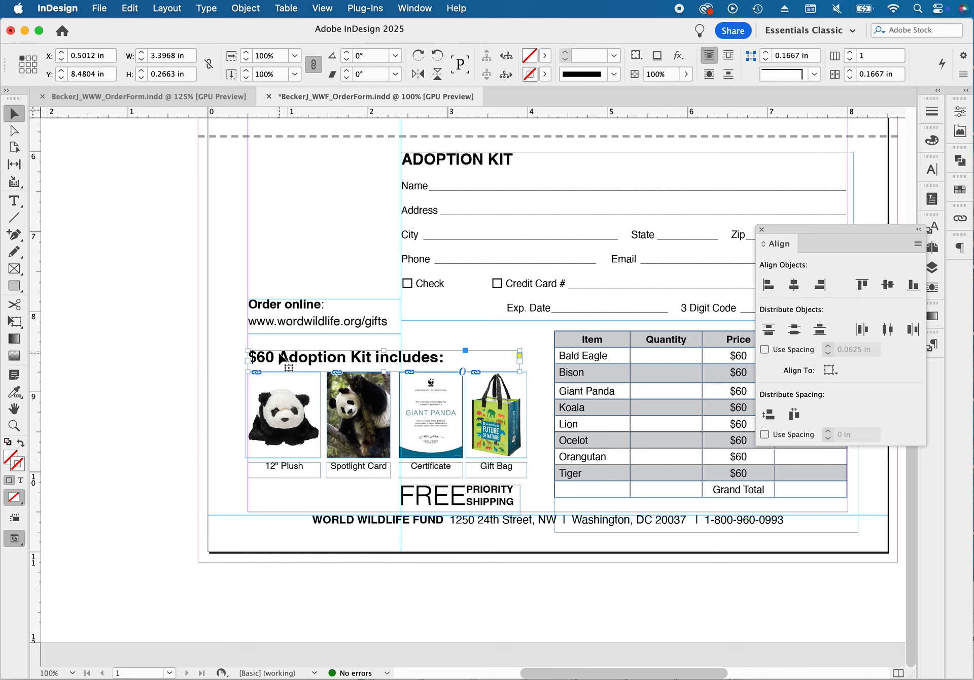
pyautogui.press('Up')
pyautogui.press('Up')
pyautogui.press('Up')
pyautogui.click(214, 373)
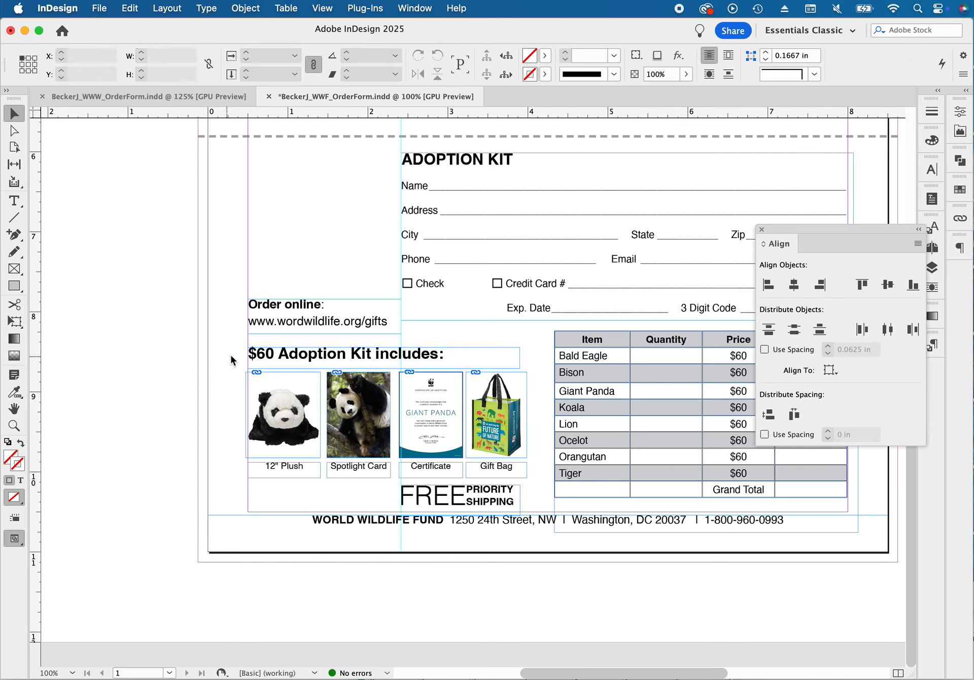
# Nudge the kit heading, product images, captions and shipping text up as a group, and lower the free priority shipping text slightly
pyautogui.moveTo(235, 353); pyautogui.dragTo(513, 505)
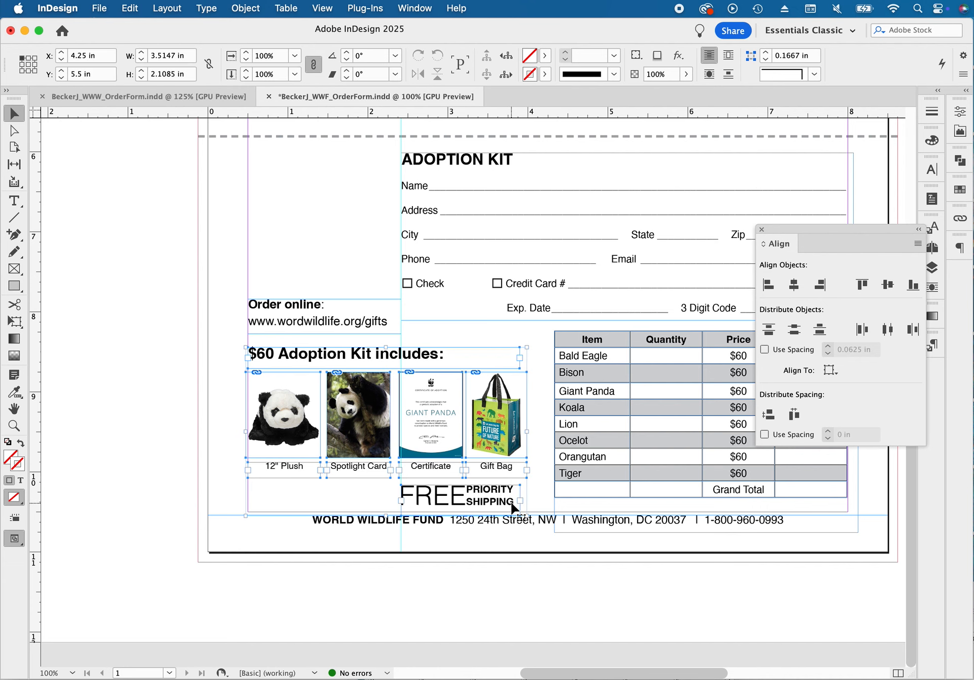
pyautogui.press('Up')
pyautogui.press('Up')
pyautogui.press('Up')
pyautogui.press('Up')
pyautogui.press('Up')
pyautogui.press('Up')
pyautogui.press('Up')
pyautogui.press('Up')
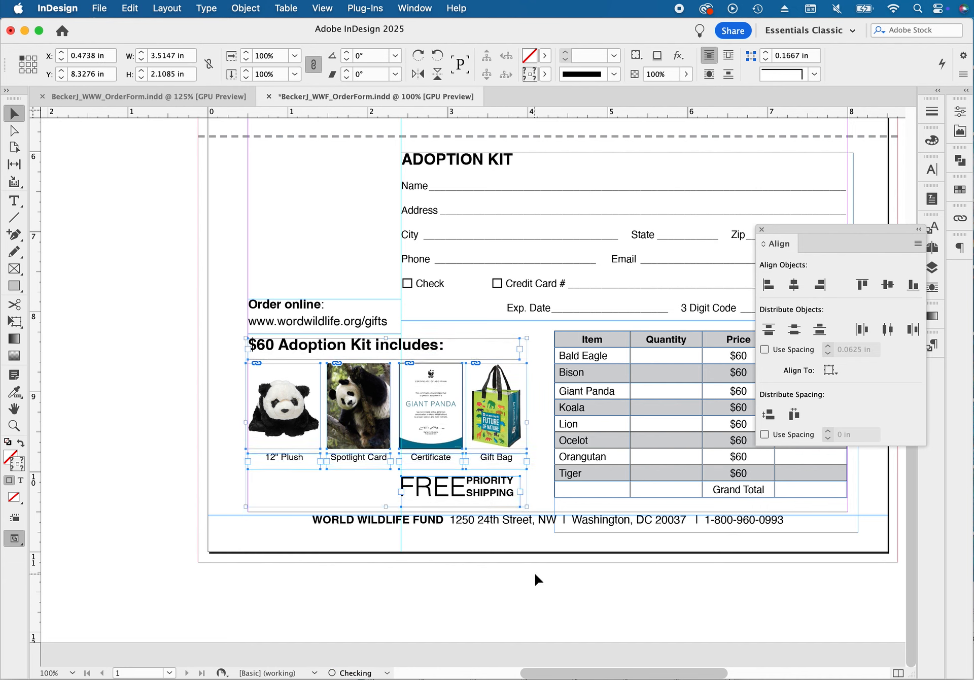
pyautogui.click(534, 574)
pyautogui.click(494, 488)
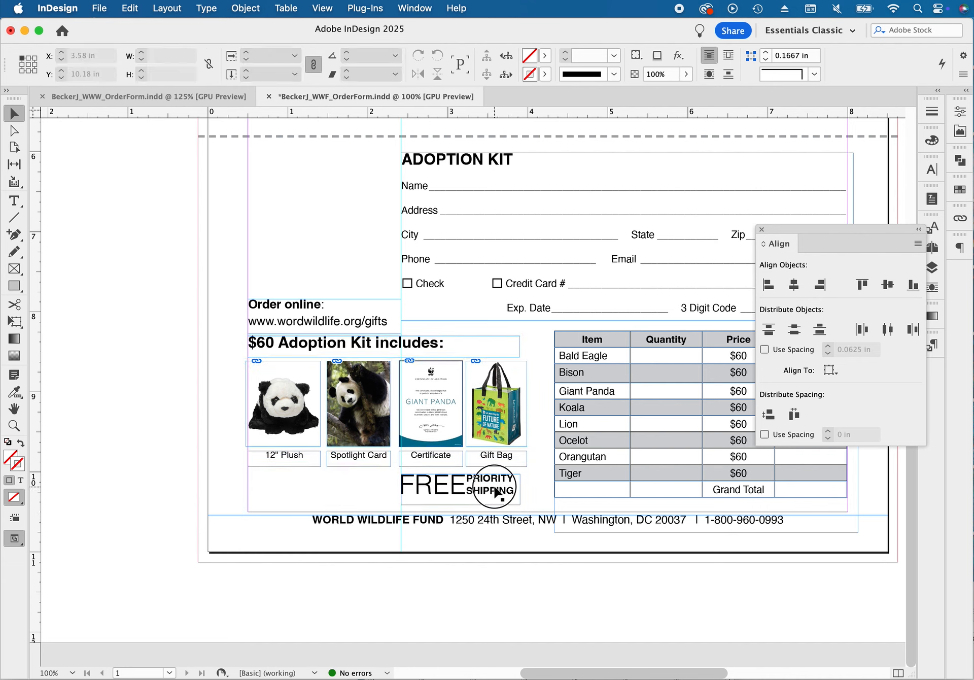
pyautogui.click(500, 568)
# Move the Order online text frame up to Y about 7.58 in, clear of the adoption kit heading
pyautogui.click(348, 320)
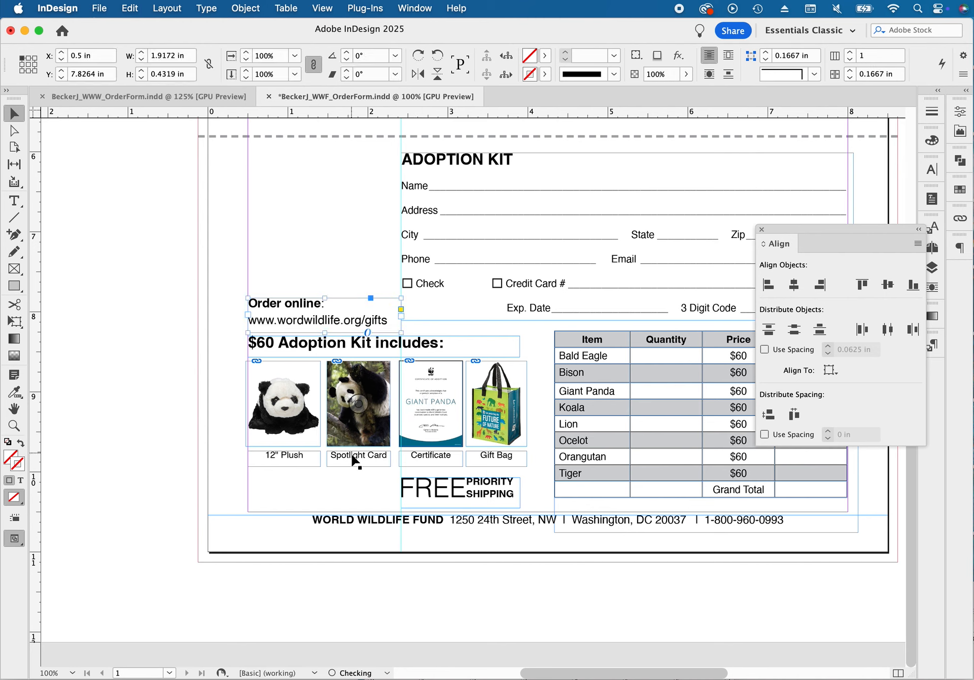
pyautogui.press('Up')
pyautogui.press('Up')
pyautogui.press('Up')
pyautogui.press('Up')
pyautogui.press('Up')
pyautogui.press('Up')
pyautogui.press('Up')
pyautogui.press('Up')
pyautogui.press('Up')
pyautogui.press('Up')
pyautogui.press('Up')
pyautogui.press('Up')
pyautogui.press('Up')
pyautogui.press('Up')
pyautogui.press('Up')
pyautogui.press('Up')
pyautogui.press('Up')
pyautogui.press('Up')
pyautogui.press('Up')
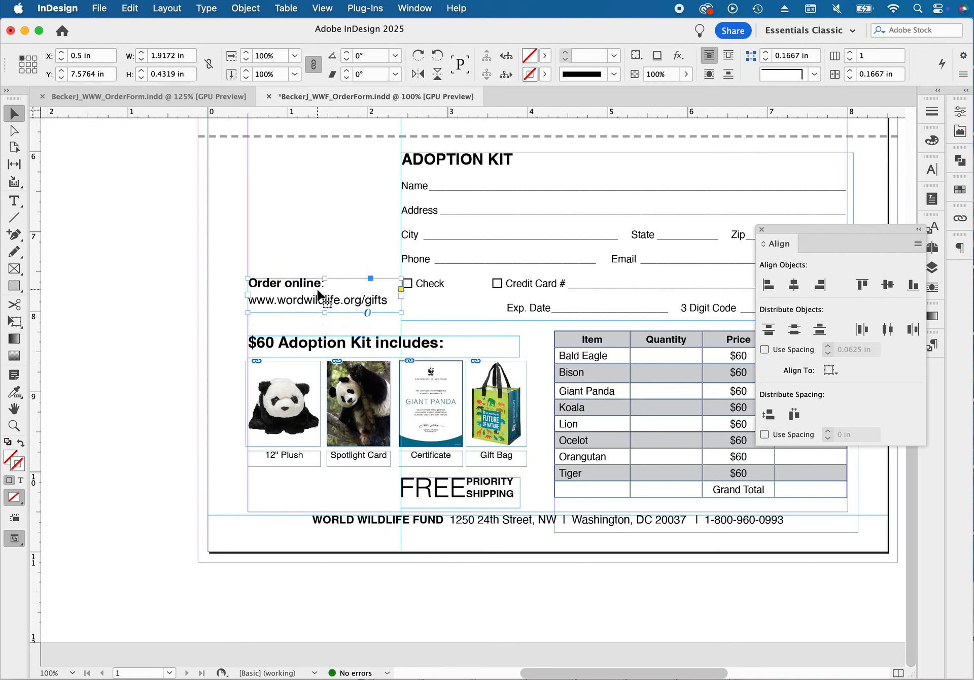
pyautogui.click(193, 222)
# Move the WWF panda logo and WWFGifts wordmark onto the page above the Order online text, at X about 0.39 in, Y about 6.06 in
pyautogui.hscroll(-10, 482, 265)
pyautogui.scroll(2, 482, 266)
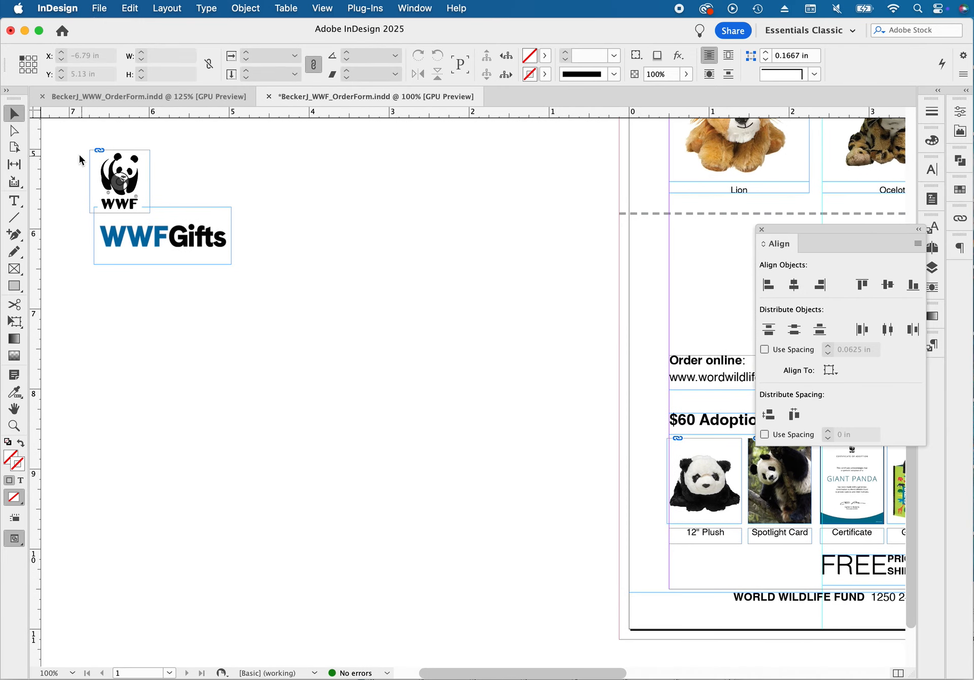
pyautogui.moveTo(79, 160); pyautogui.dragTo(448, 267)
pyautogui.press('Left')
pyautogui.press('Left')
pyautogui.press('Left')
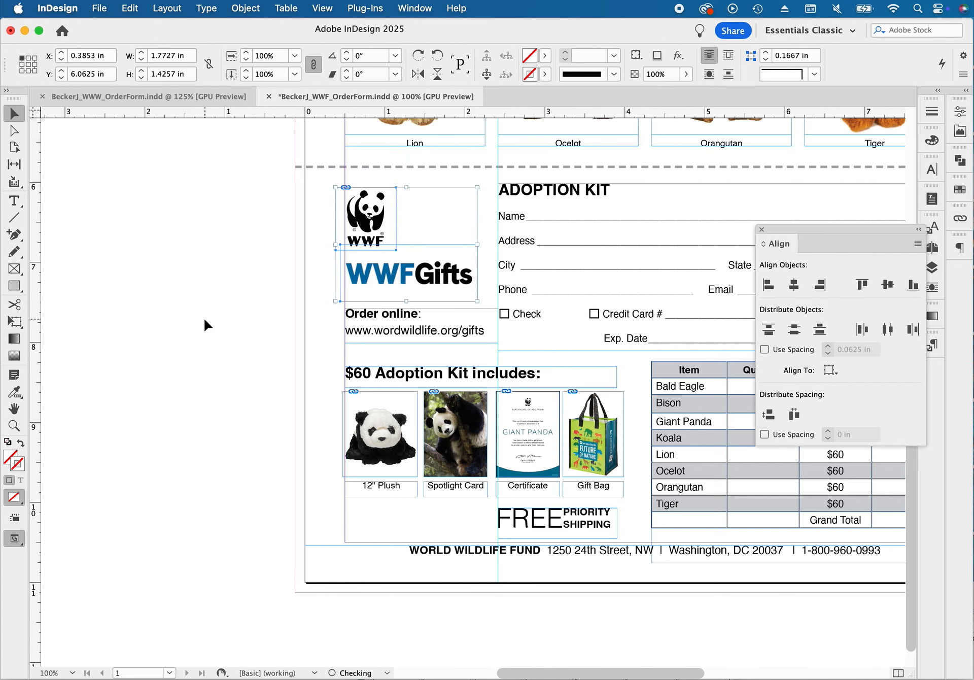
# Nudge both WWF logos left to X about 0.37 in so their artwork meets the margin guide
pyautogui.moveTo(396, 236); pyautogui.dragTo(510, 296)
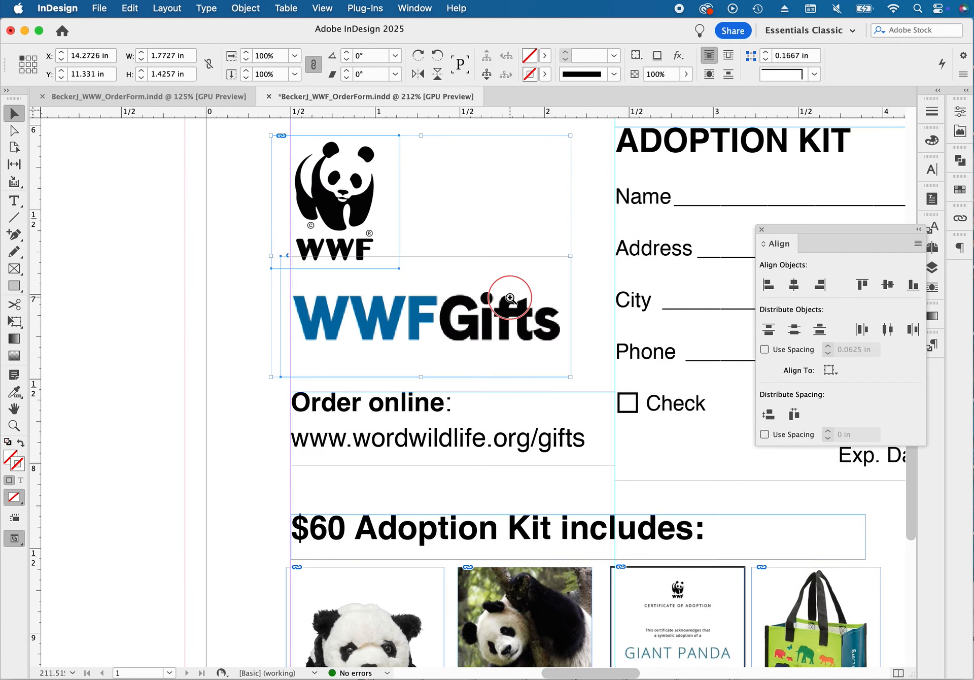
pyautogui.moveTo(458, 243); pyautogui.dragTo(426, 277)
pyautogui.press('Left')
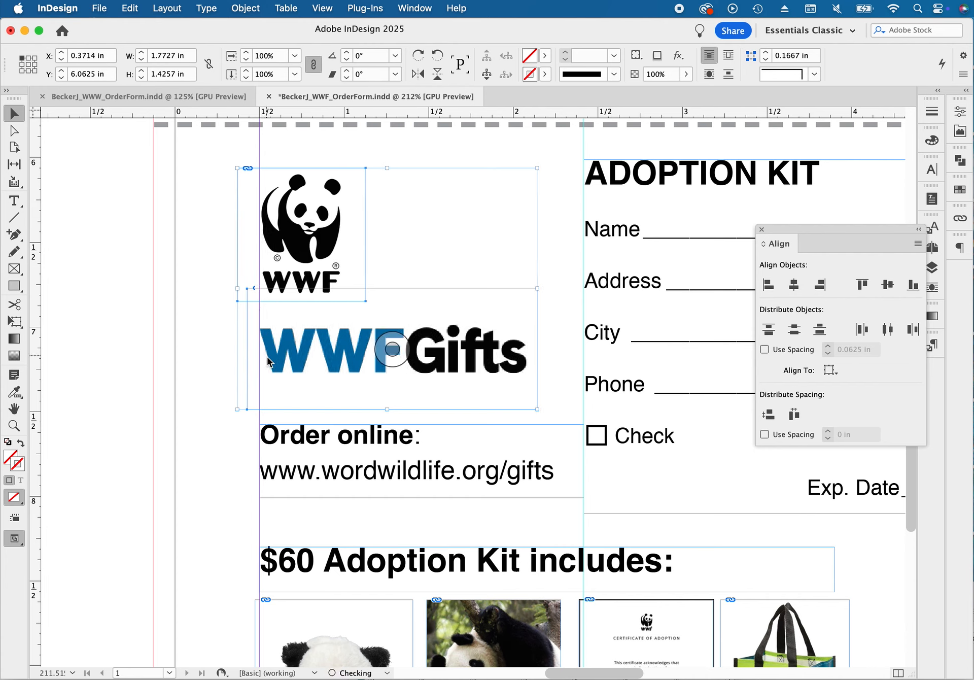
pyautogui.click(147, 310)
# Try shifting the panda logo slightly left against the margin guide, and move it back to X about 0.37 in
pyautogui.click(299, 348)
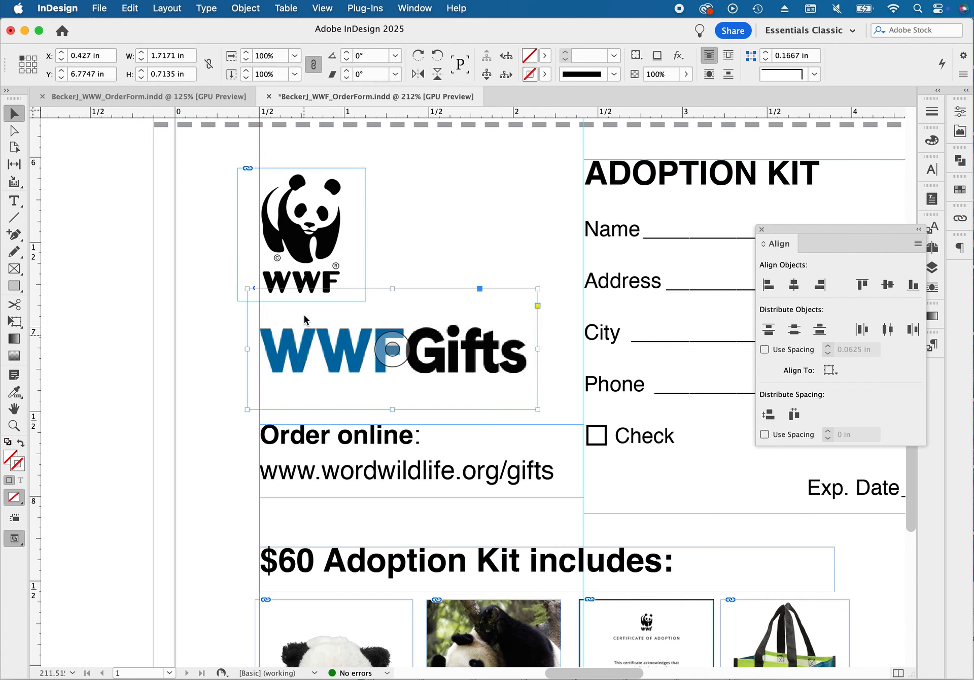
pyautogui.click(336, 237)
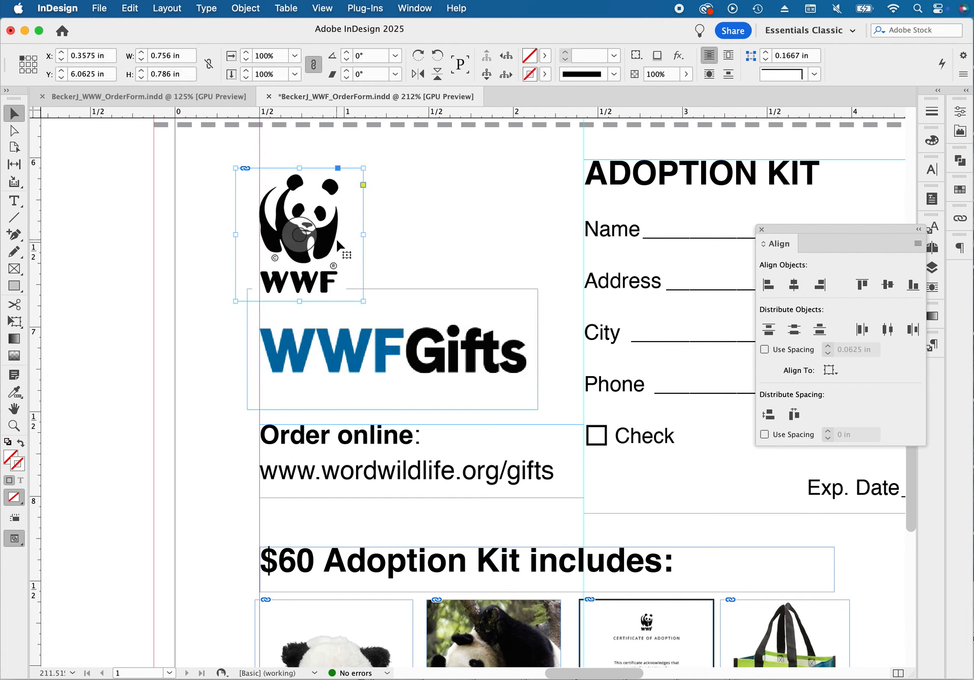
pyautogui.press('Right')
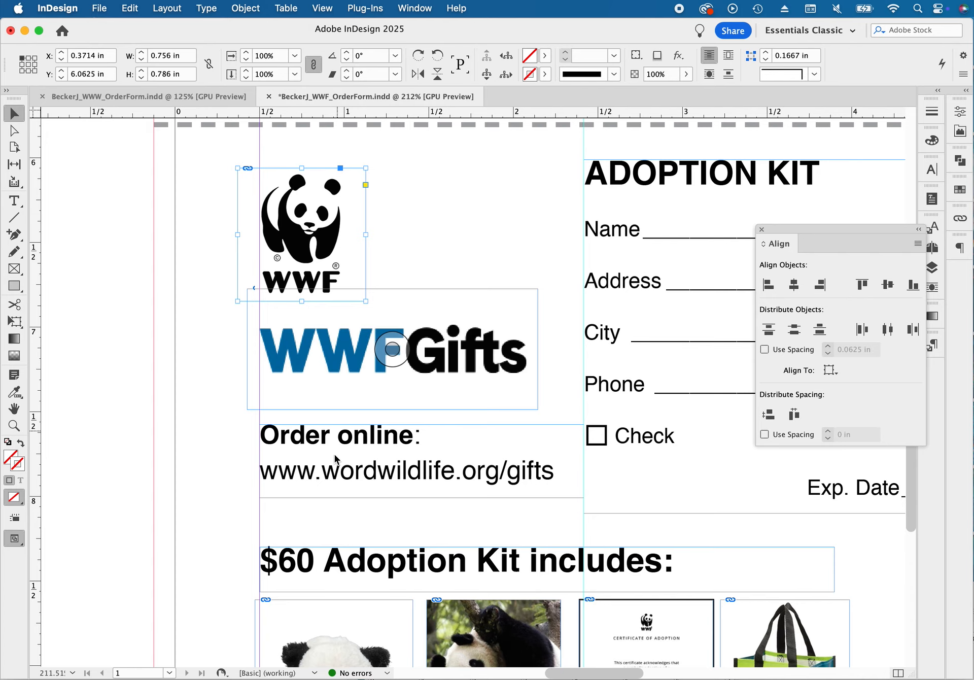
# Review the lower half of the order form in preview mode, without guides or frame edges, and deselect the panda logo
pyautogui.scroll(-5, 382, 299)
pyautogui.scroll(-5, 327, 416)
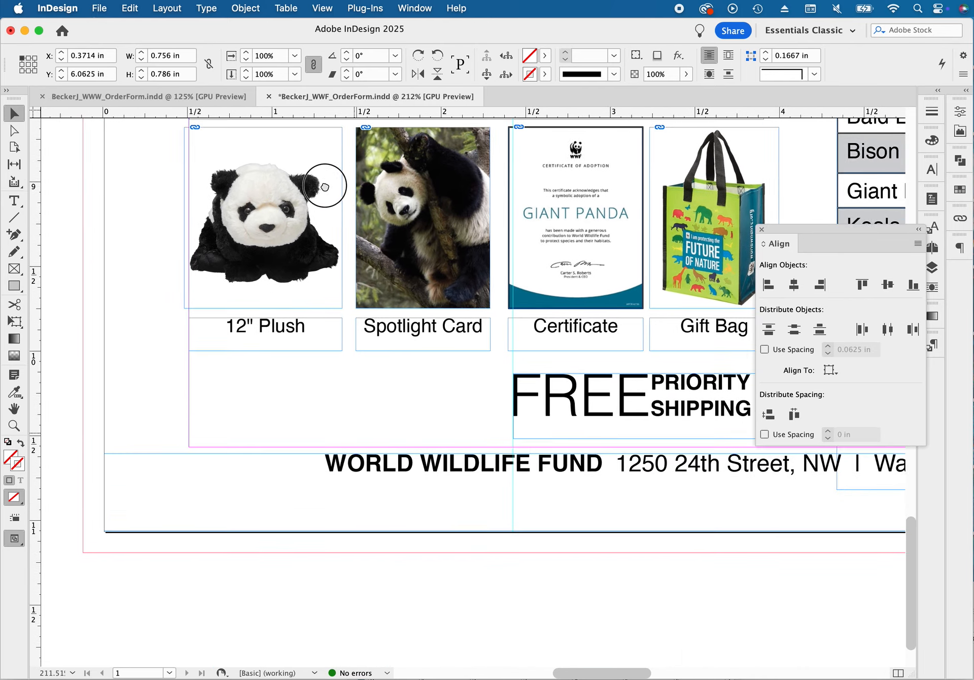
pyautogui.click(572, 385)
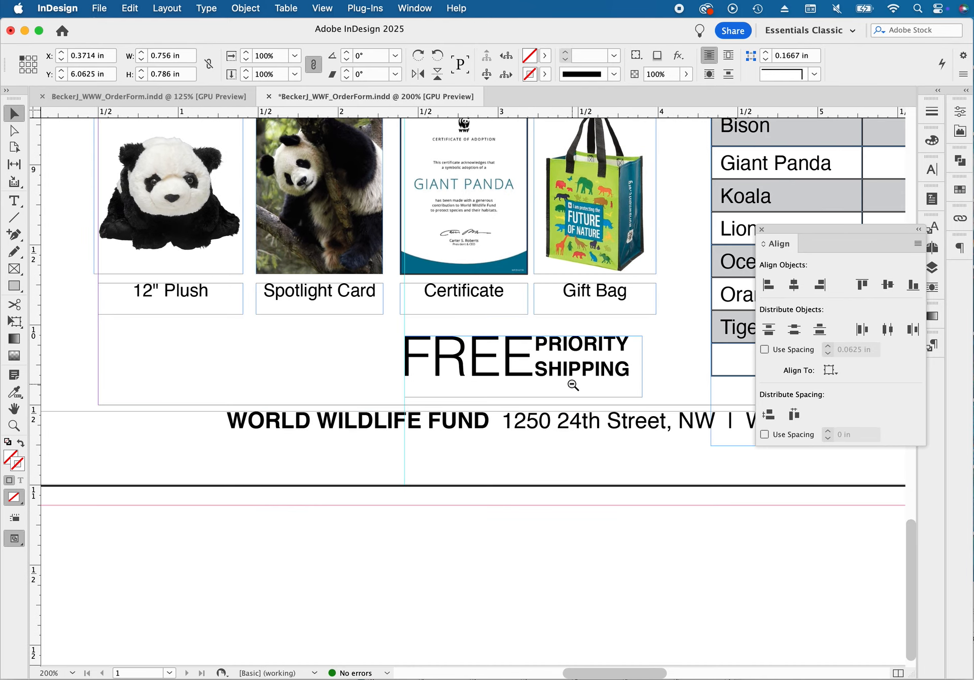
pyautogui.click(573, 385)
pyautogui.click(540, 376)
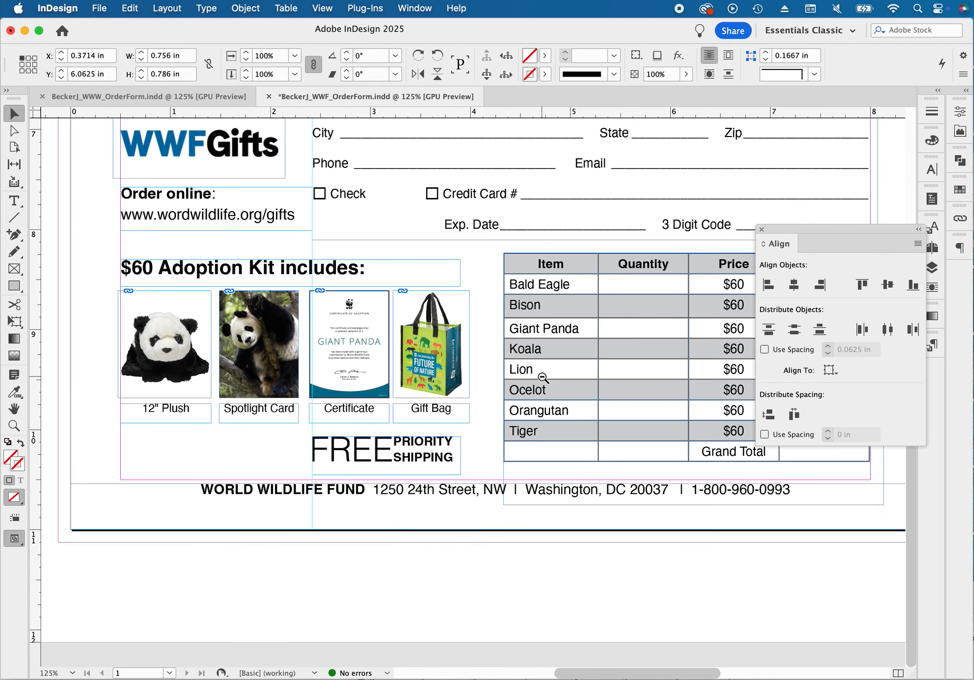
pyautogui.click(550, 377)
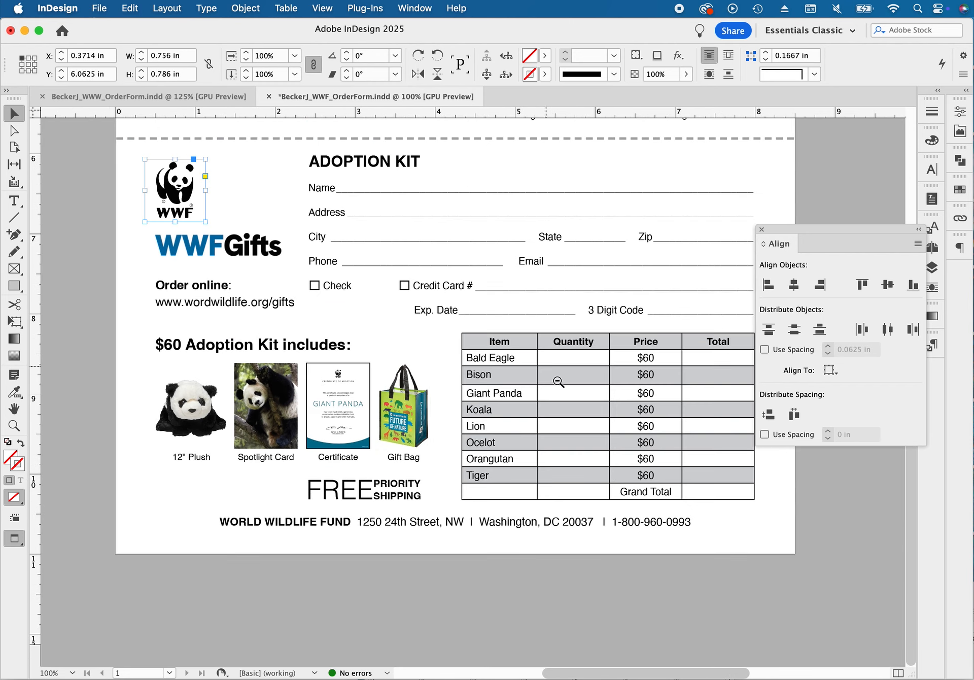
pyautogui.click(564, 392)
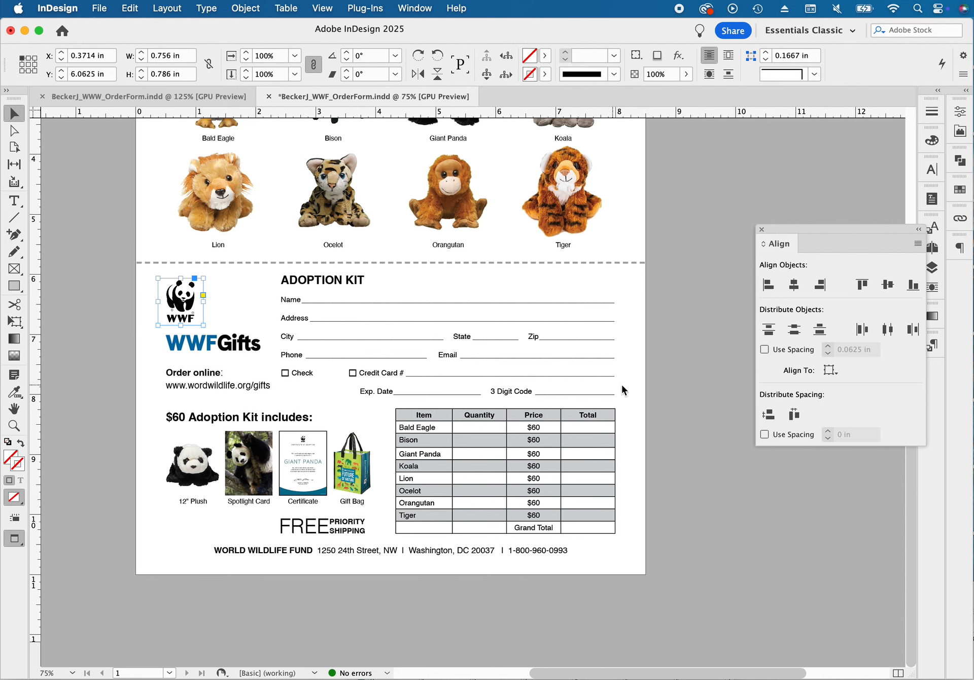
pyautogui.click(697, 415)
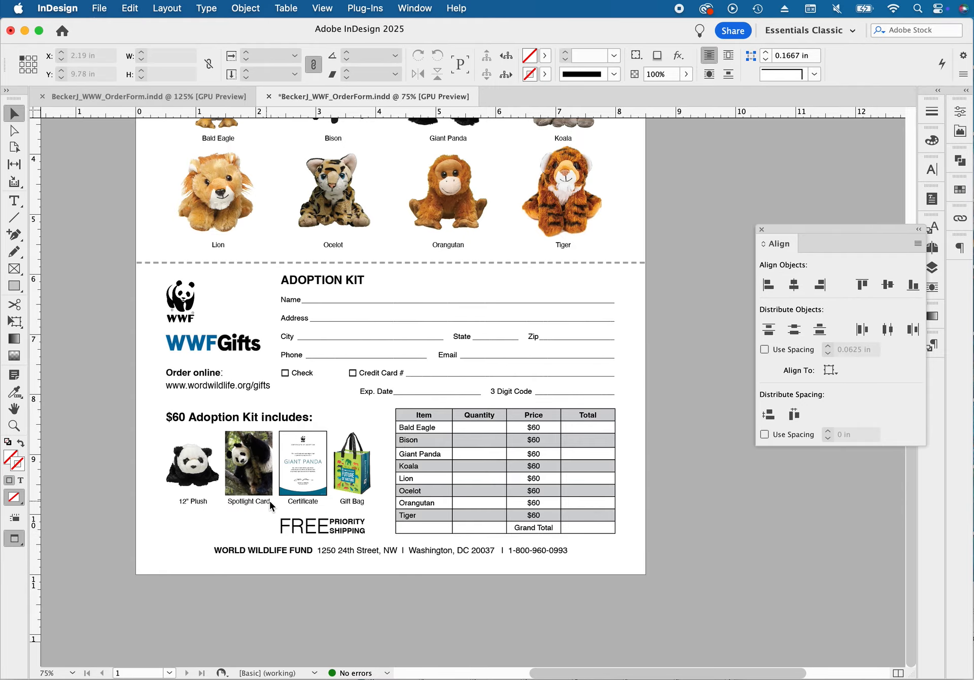
# Inspect the paragraph settings of the FREE PRIORITY SHIPPING text, docking the Align controls and floating the Paragraph settings beside the text
pyautogui.moveTo(269, 502); pyautogui.dragTo(359, 279)
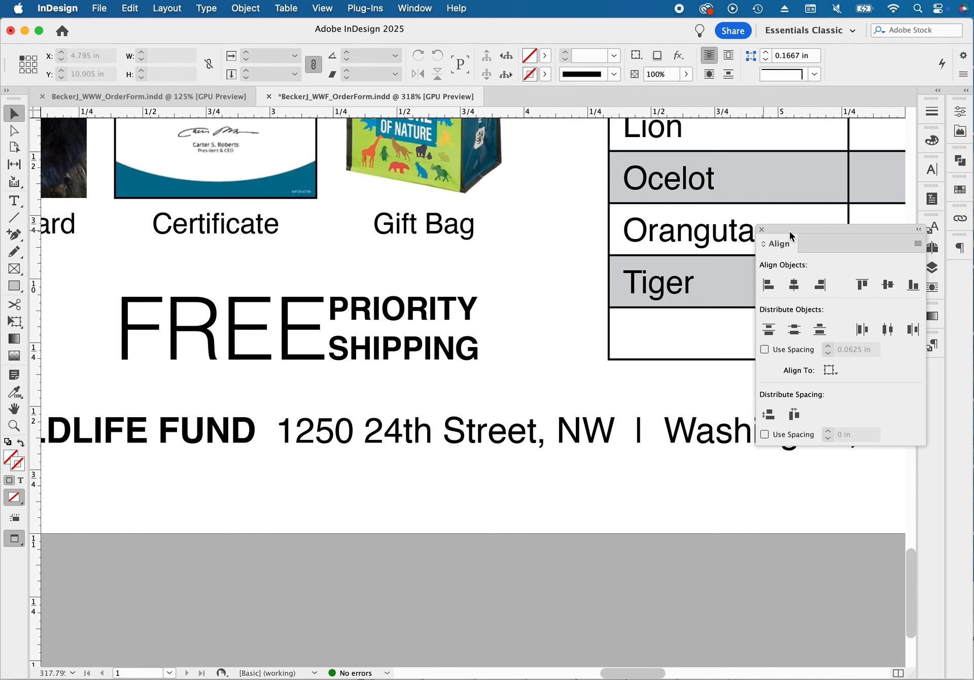
pyautogui.moveTo(776, 231); pyautogui.dragTo(966, 276)
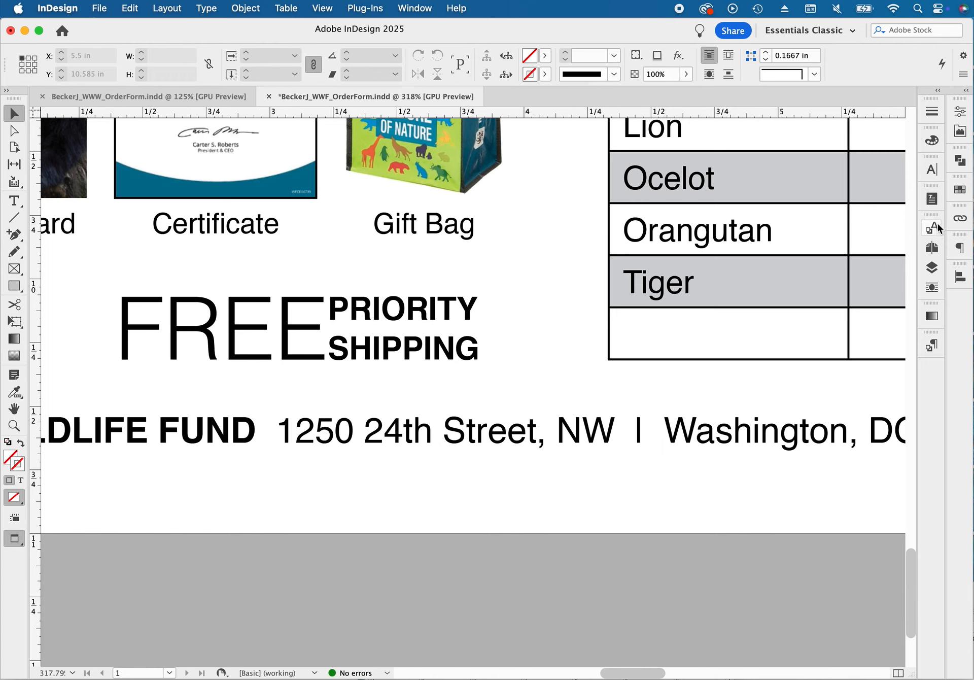
pyautogui.click(958, 248)
pyautogui.moveTo(822, 244); pyautogui.dragTo(542, 212)
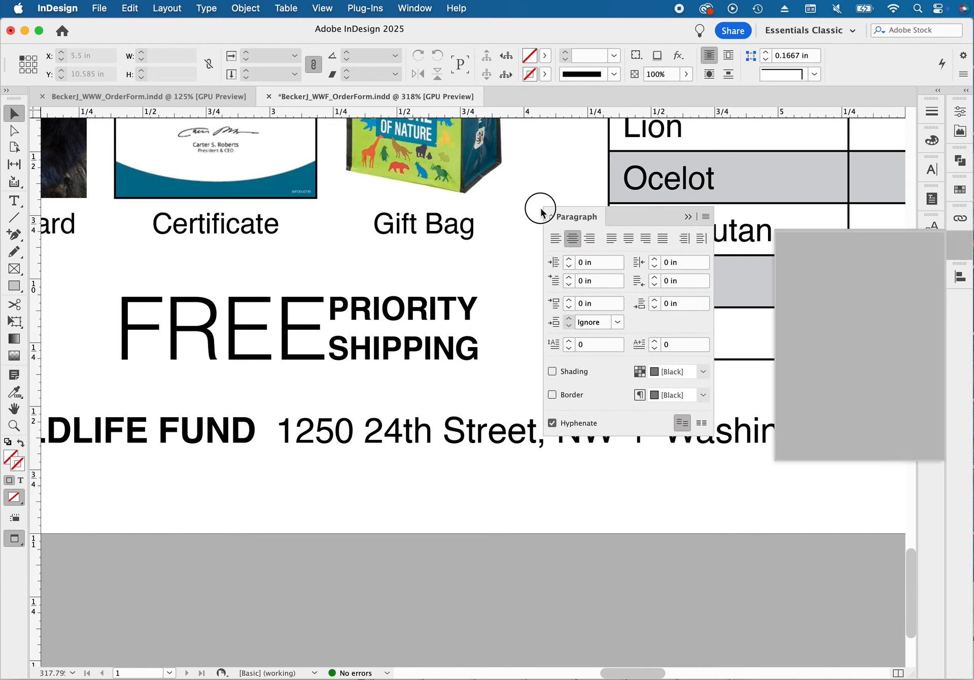
pyautogui.doubleClick(162, 336)
pyautogui.tripleClick(163, 336)
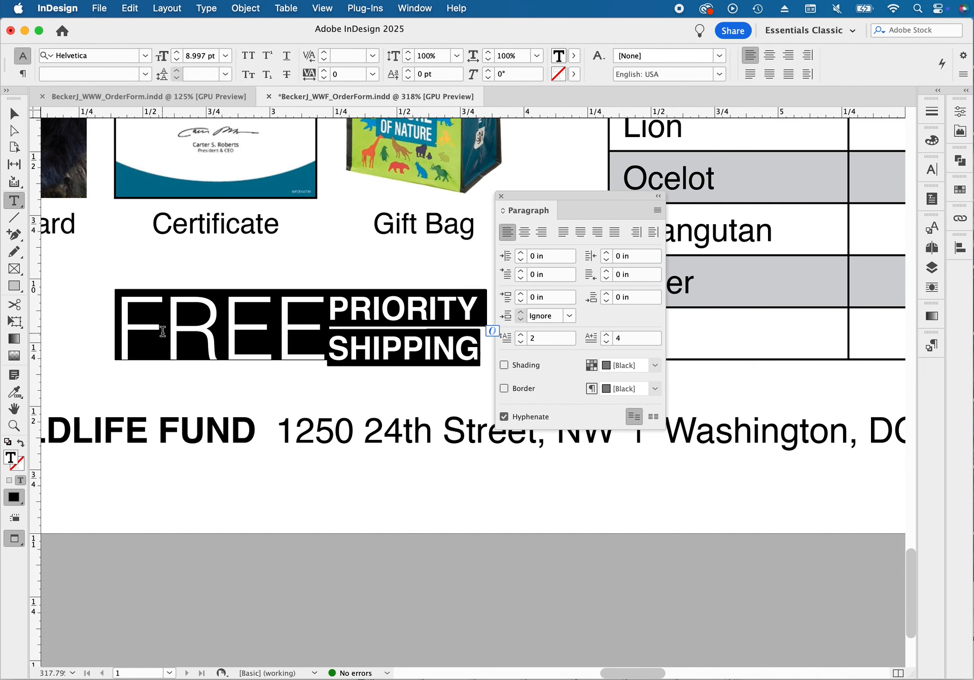
pyautogui.moveTo(558, 196); pyautogui.dragTo(569, 196)
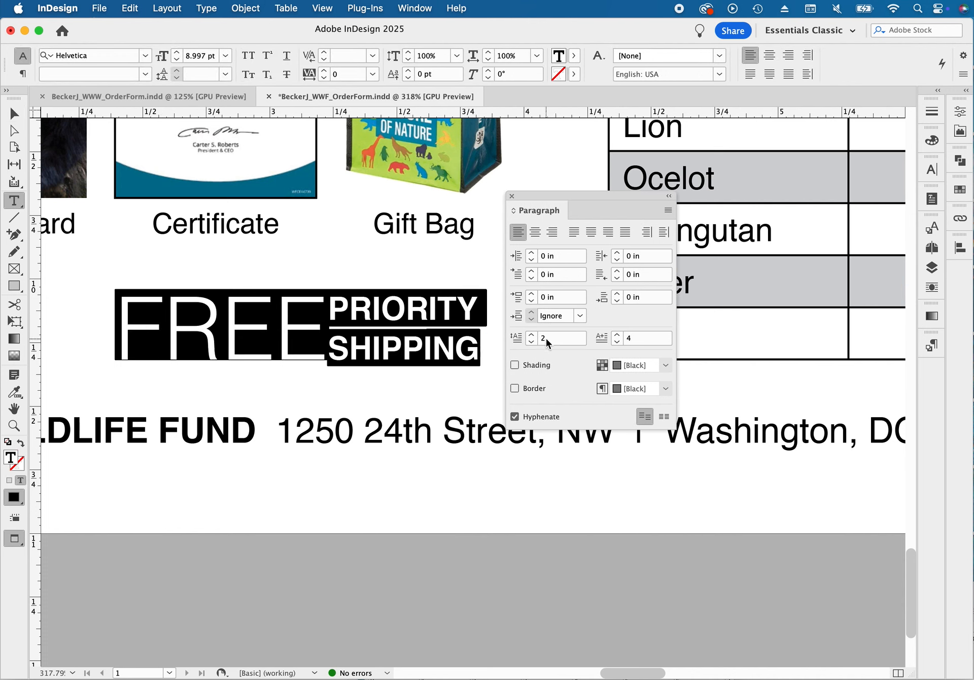
# Try fewer drop cap lines and characters on the FREE PRIORITY SHIPPING text, and restore them to 2 lines and 4 characters
pyautogui.click(532, 342)
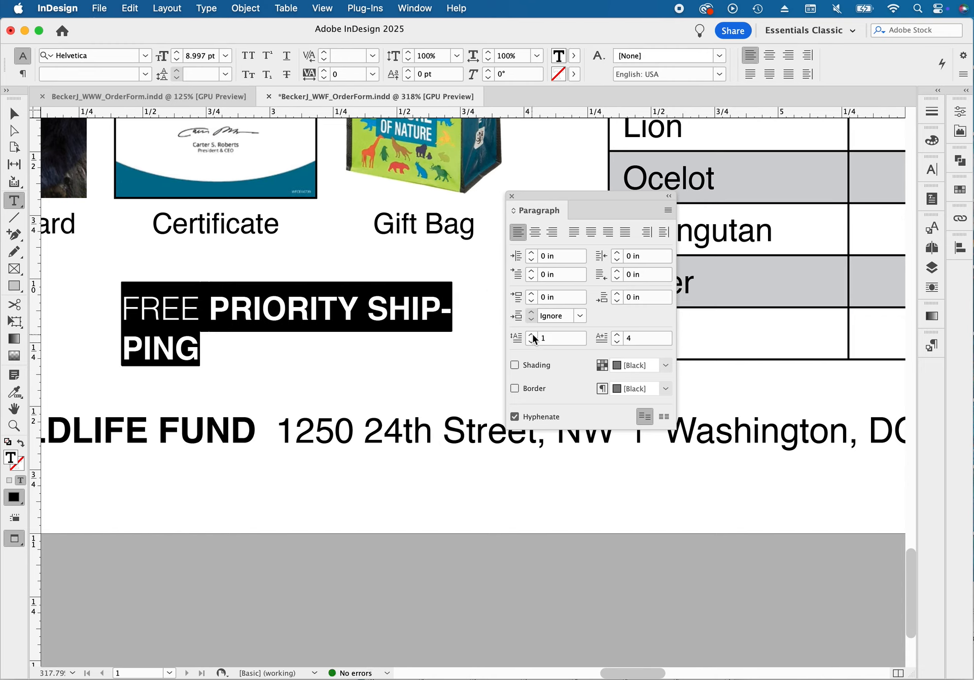
pyautogui.click(532, 335)
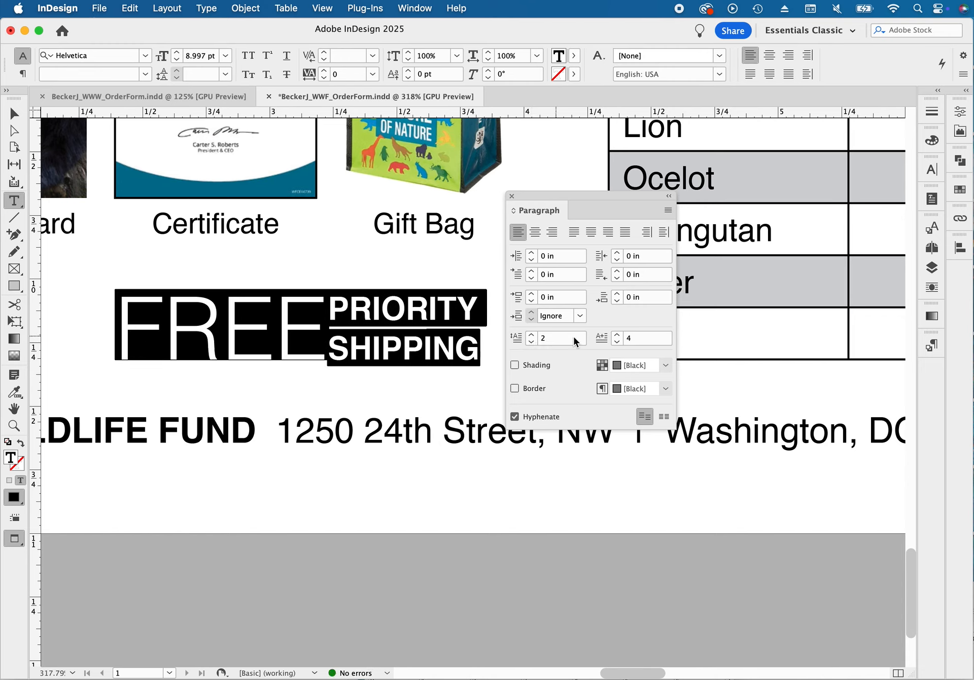
pyautogui.click(617, 343)
pyautogui.click(617, 343)
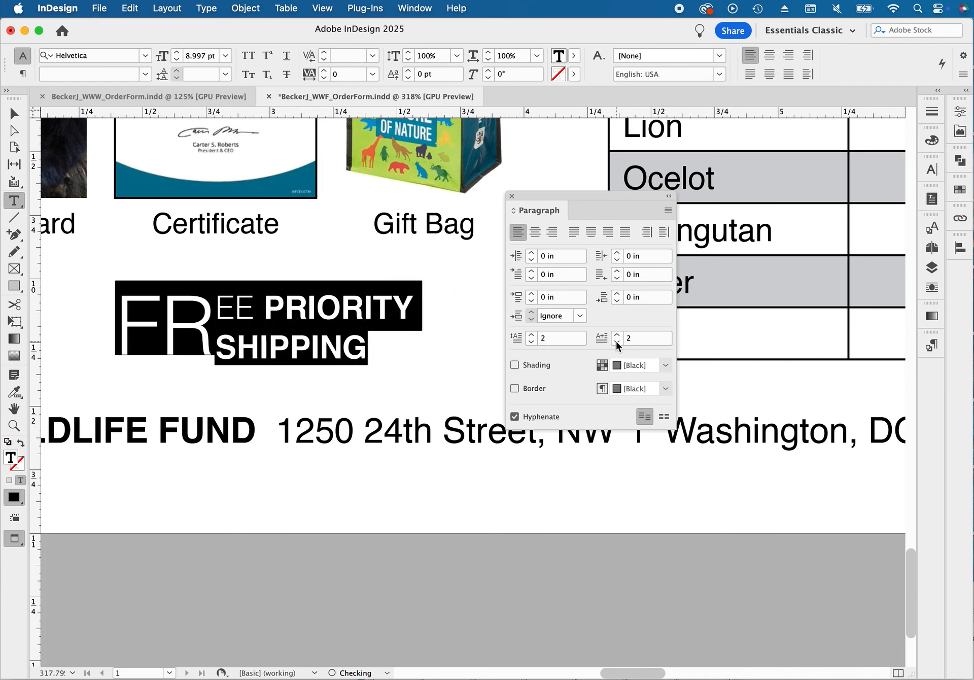
pyautogui.click(617, 343)
pyautogui.click(617, 343)
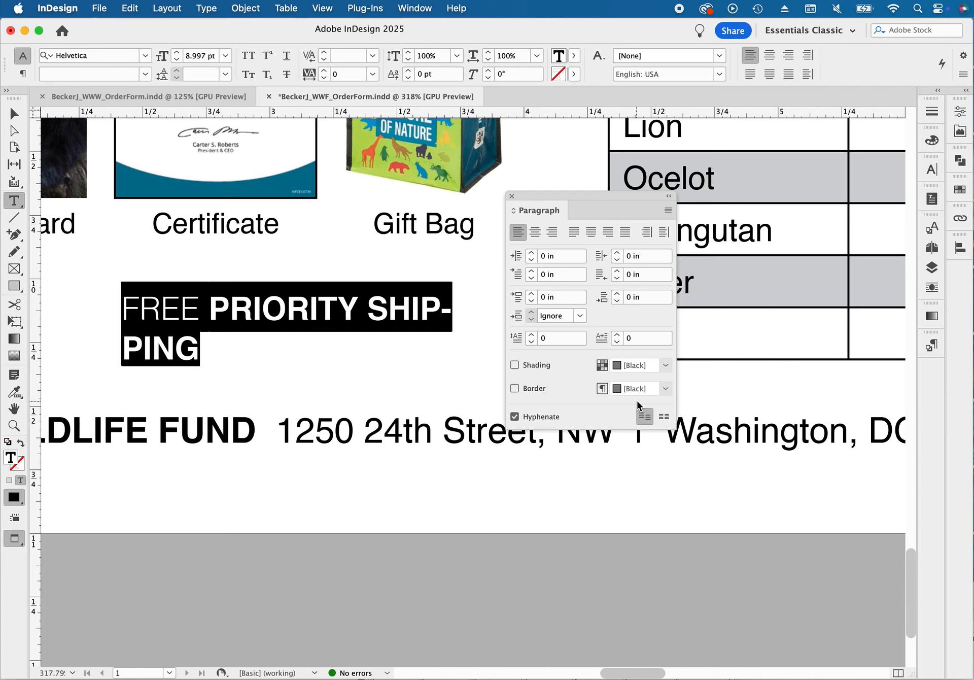
pyautogui.click(617, 335)
pyautogui.click(616, 335)
pyautogui.click(616, 336)
pyautogui.click(532, 335)
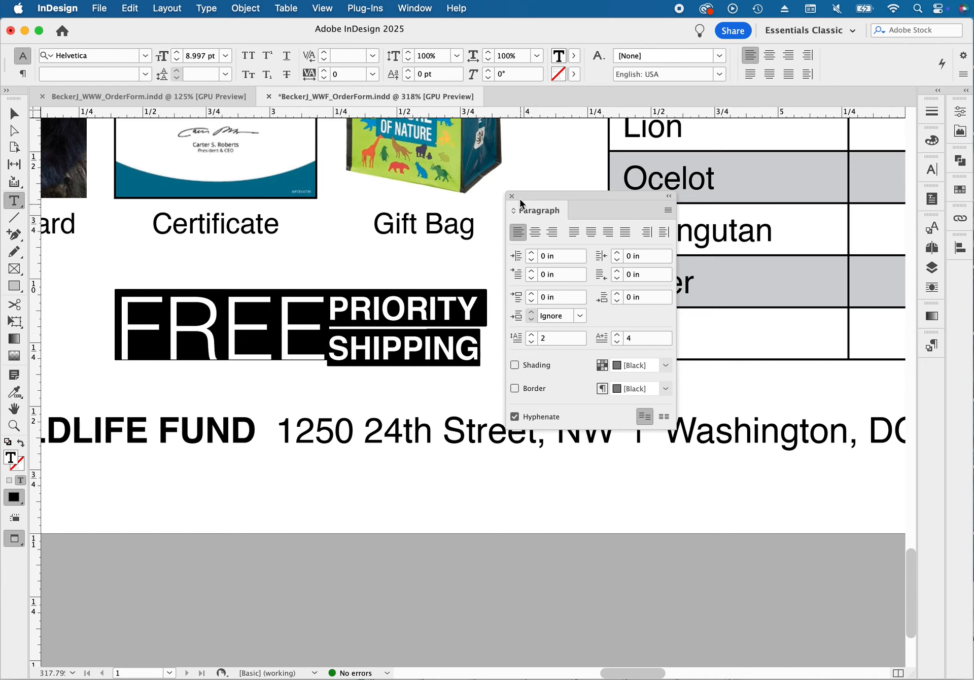
# Dock the Paragraph settings again, deselect the shipping text and fit the whole page in view
pyautogui.moveTo(521, 203); pyautogui.dragTo(951, 270)
pyautogui.click(601, 376)
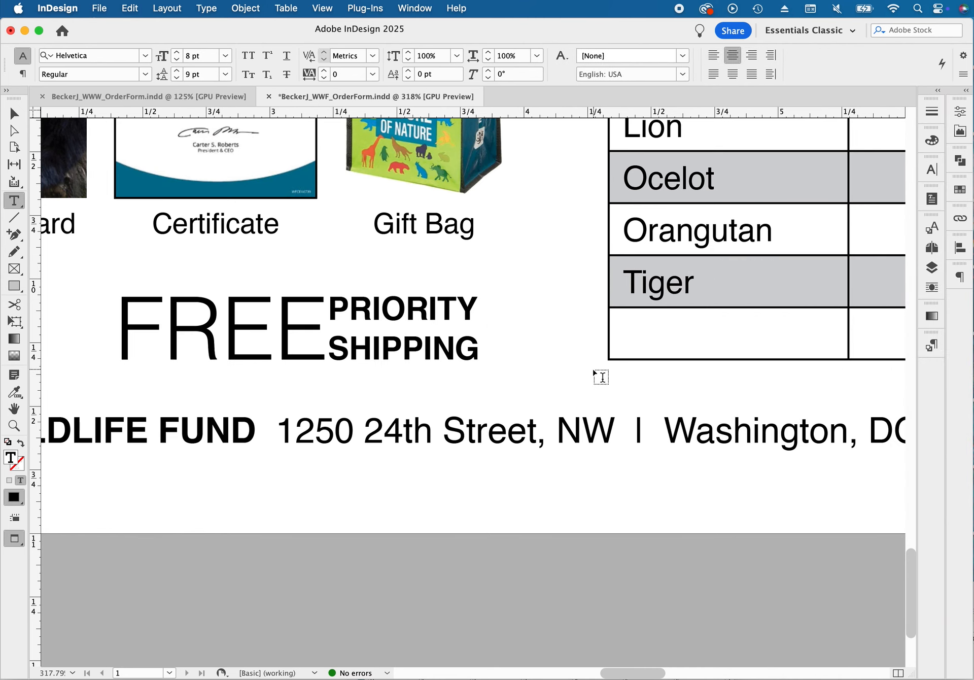
pyautogui.press('Escape')
pyautogui.press('super+0')
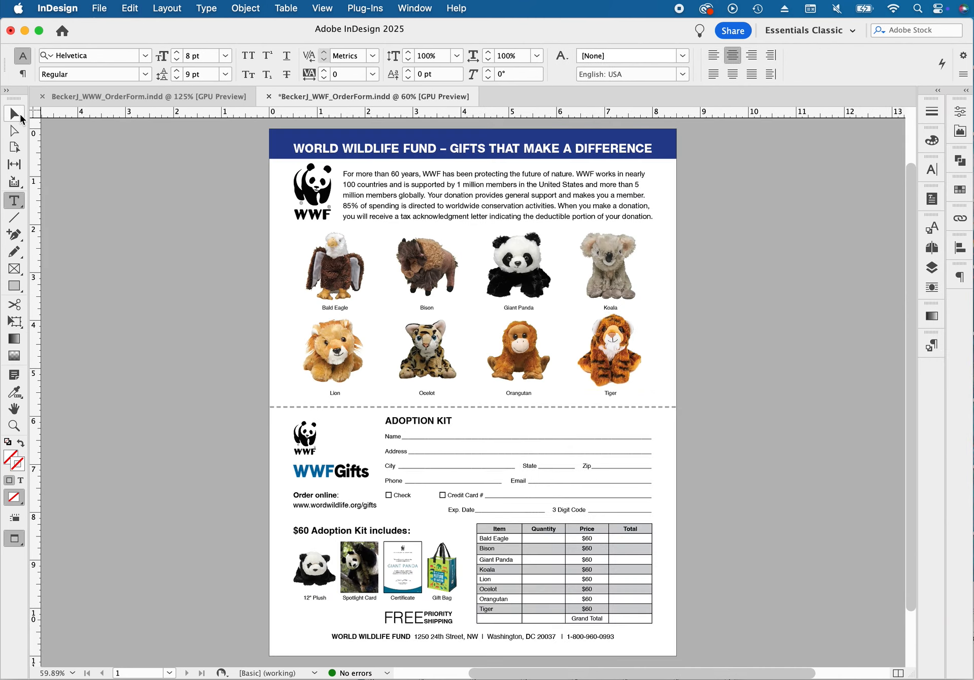
pyautogui.click(19, 114)
pyautogui.click(286, 427)
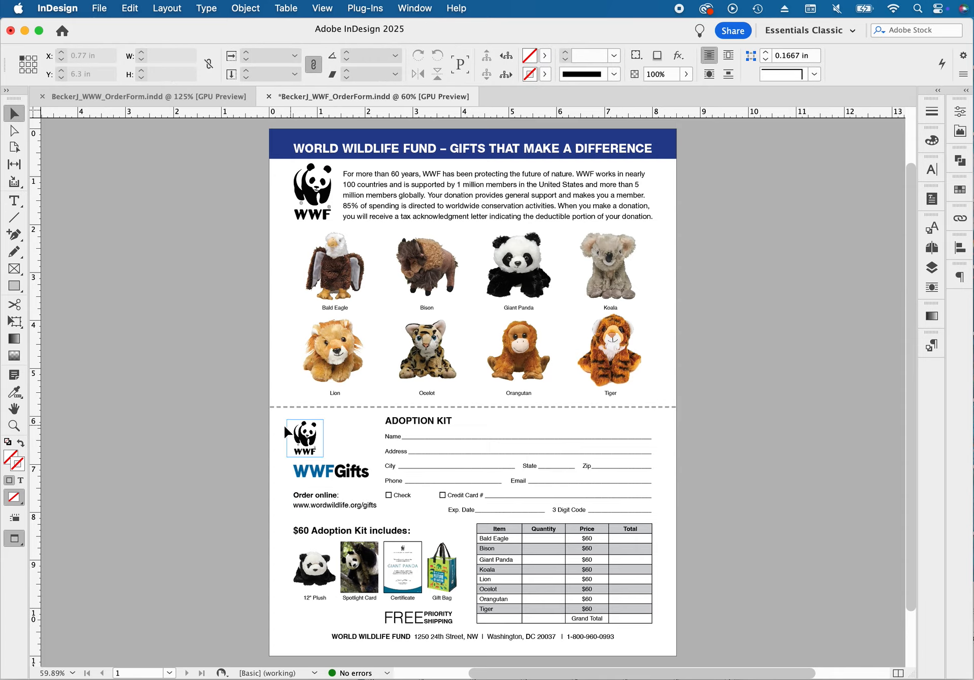
# Sample a color theme from the blue letters of the WWFGifts wordmark with the Color Theme tool
pyautogui.press('super+space')
pyautogui.moveTo(314, 447); pyautogui.dragTo(558, 548)
pyautogui.press('space')
pyautogui.moveTo(482, 508); pyautogui.dragTo(435, 352)
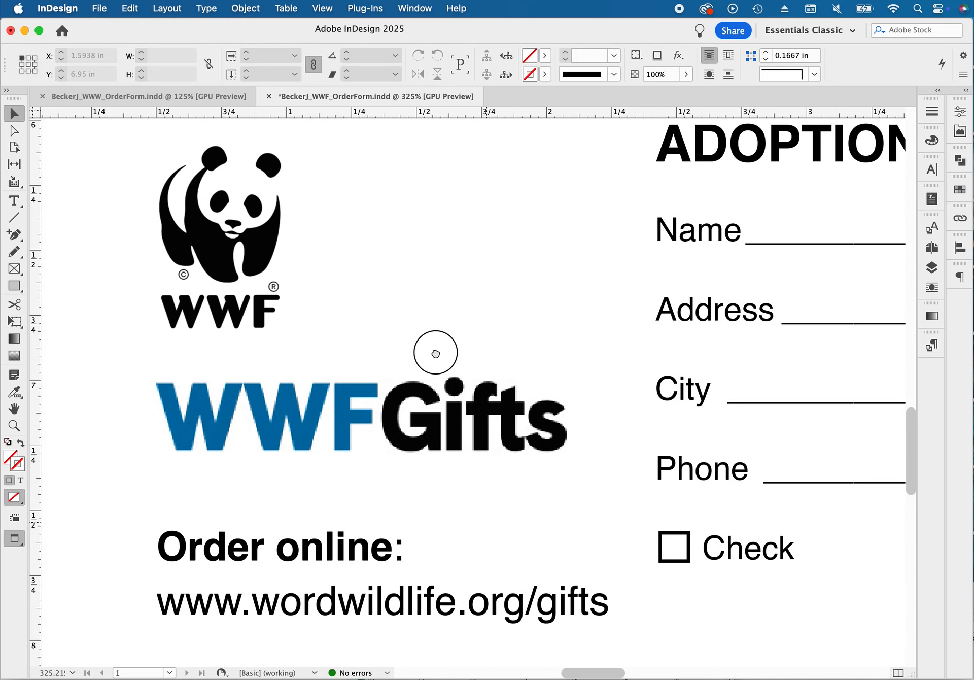
pyautogui.click(293, 413)
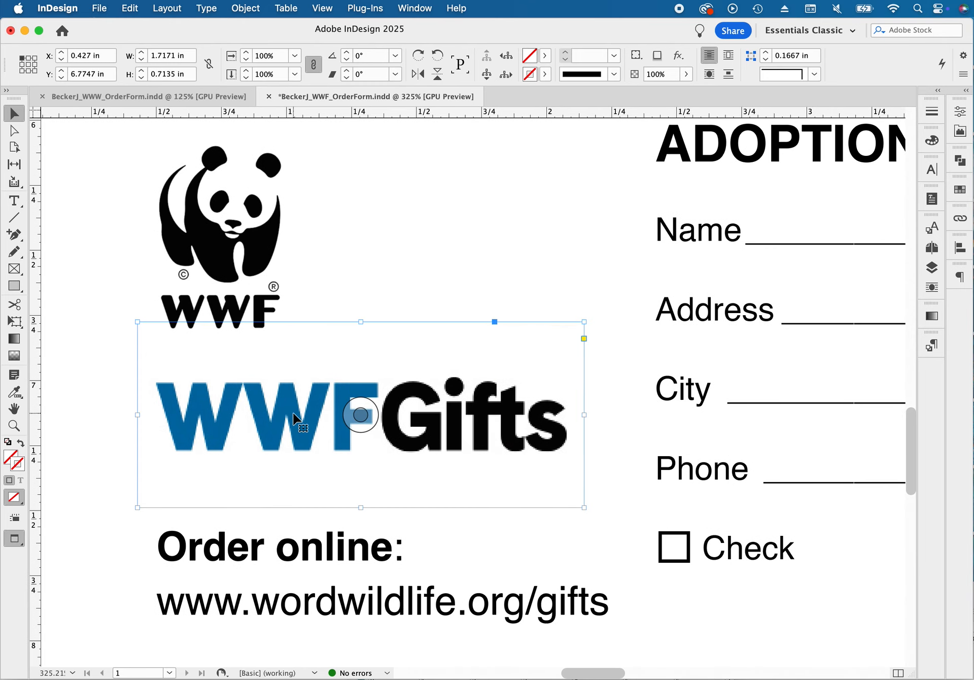
pyautogui.click(20, 394)
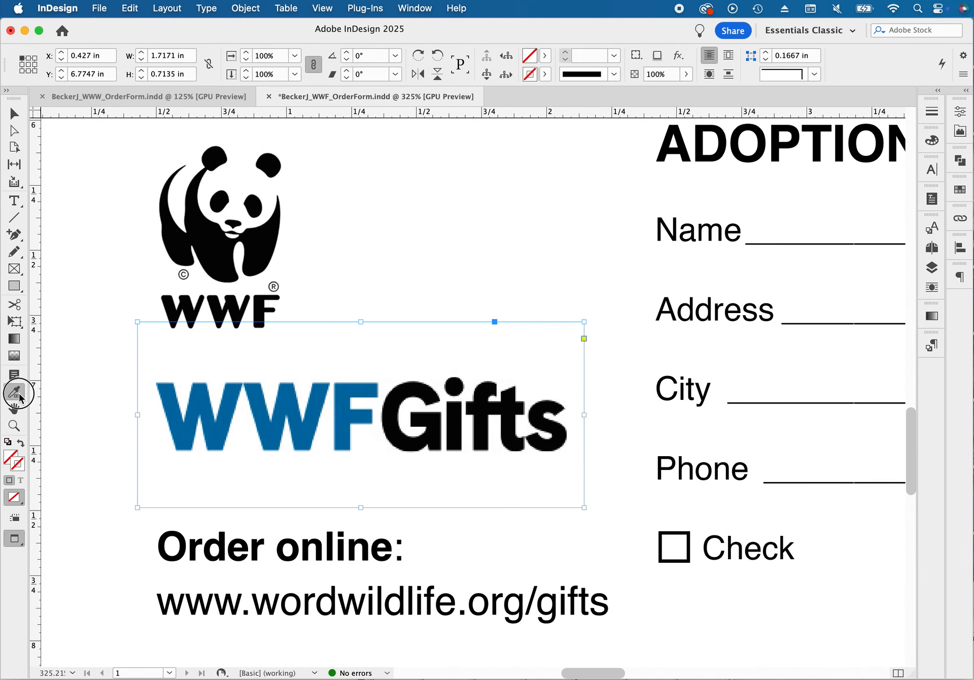
pyautogui.click(84, 407)
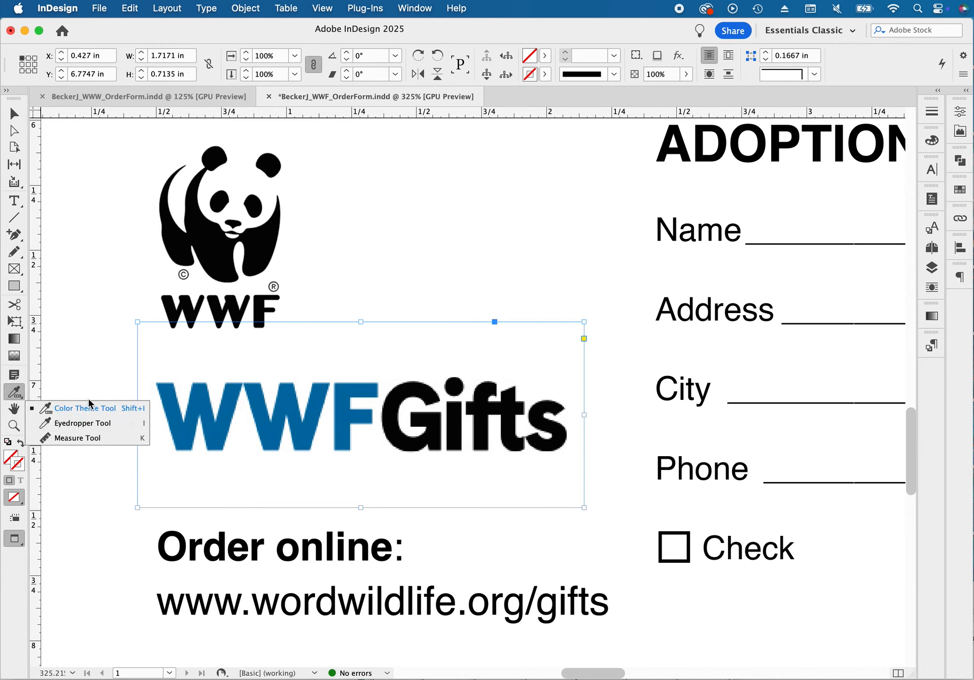
pyautogui.click(199, 394)
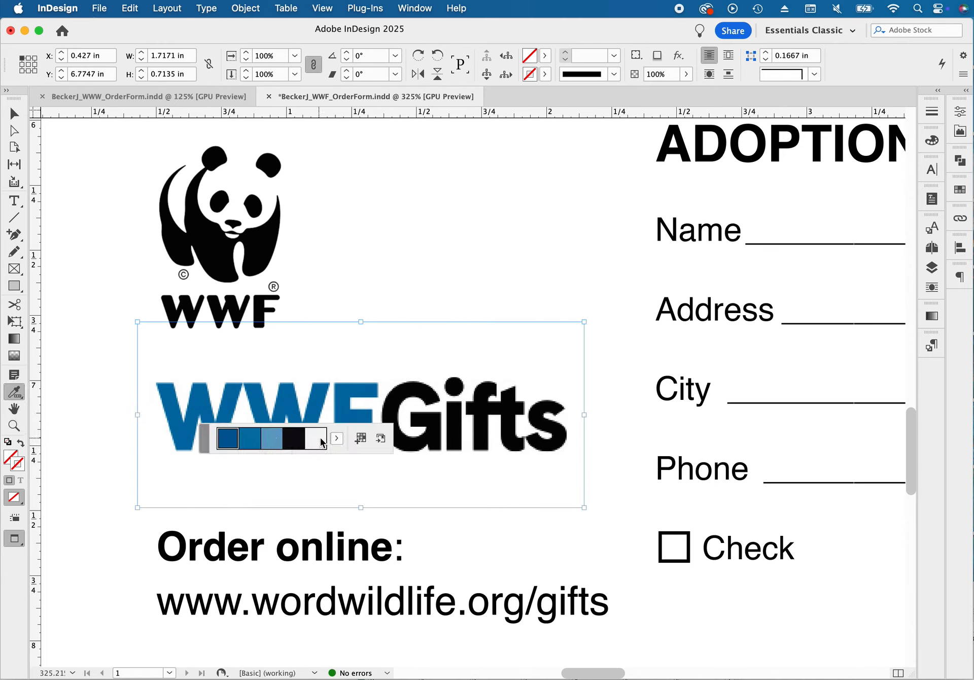
# Add the sampled Colorful theme to the document swatches and expand the Colorful_Theme group in the floated swatch list
pyautogui.click(337, 439)
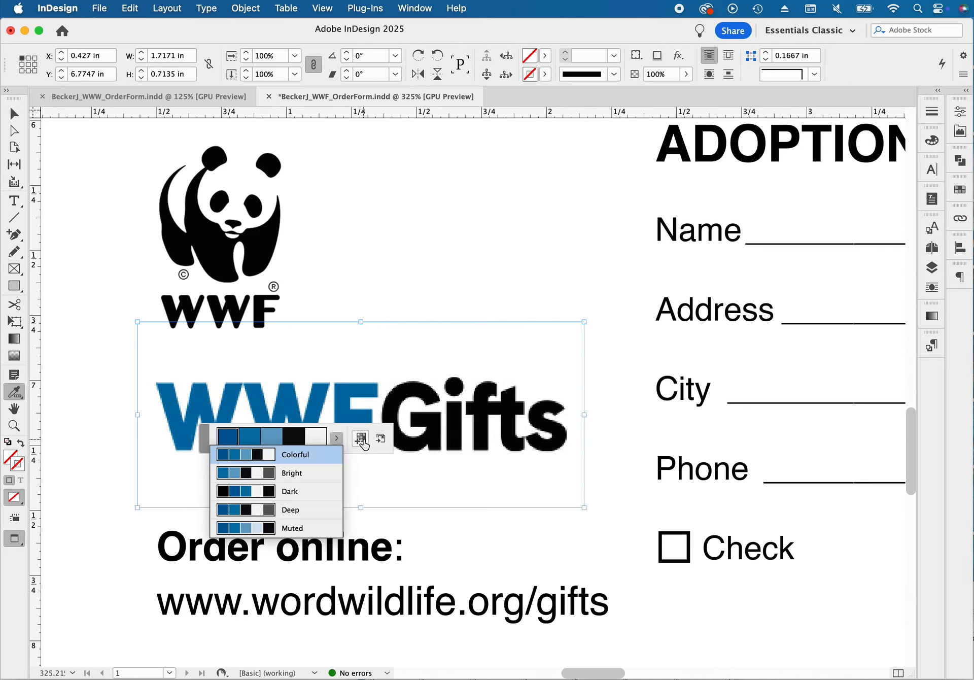
pyautogui.click(361, 439)
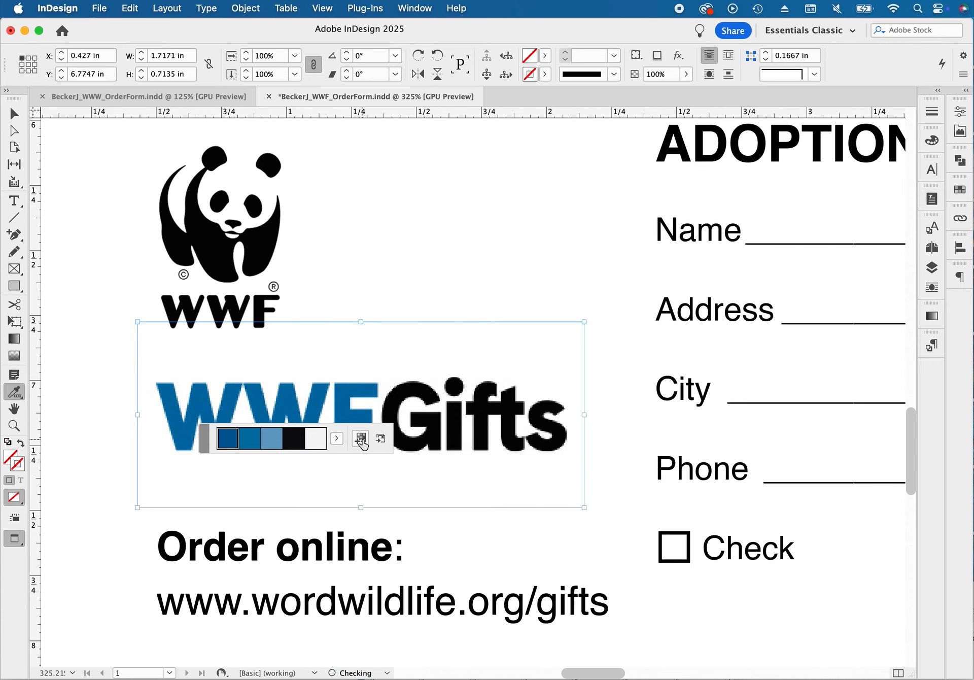
pyautogui.click(960, 189)
pyautogui.moveTo(812, 186); pyautogui.dragTo(699, 247)
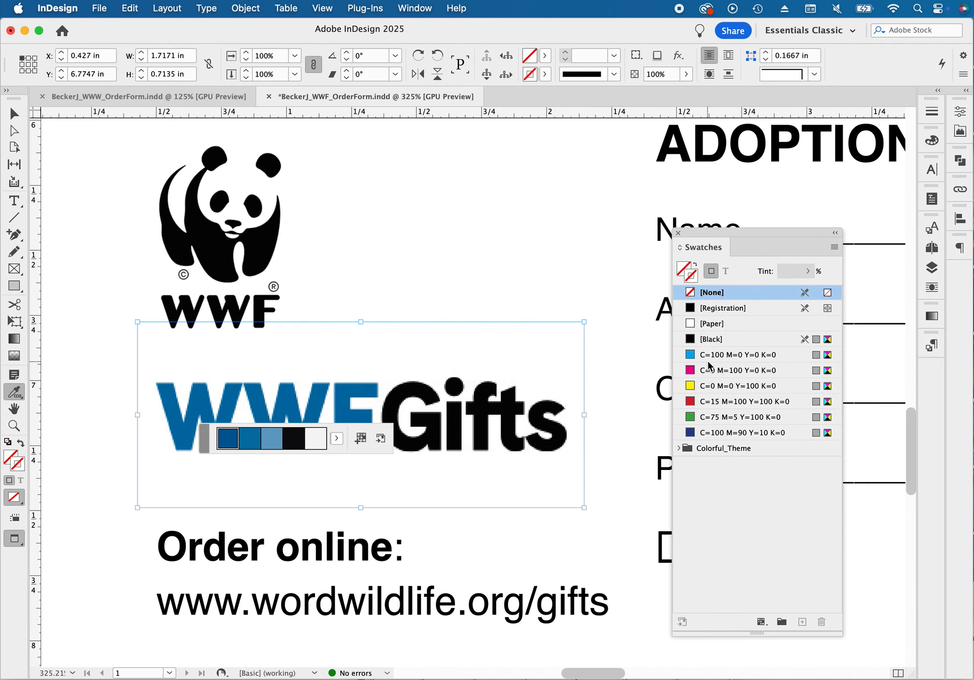
pyautogui.click(678, 448)
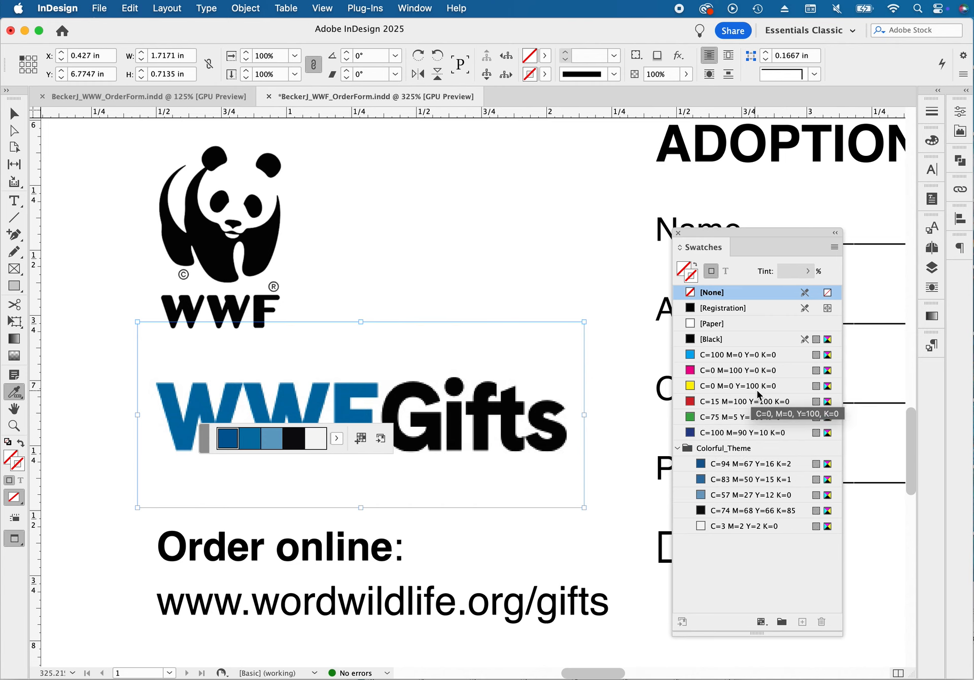
# Color the ADOPTION KIT heading text with the Colorful_Theme swatch C=94 M=67 Y=16 K=2
pyautogui.click(20, 118)
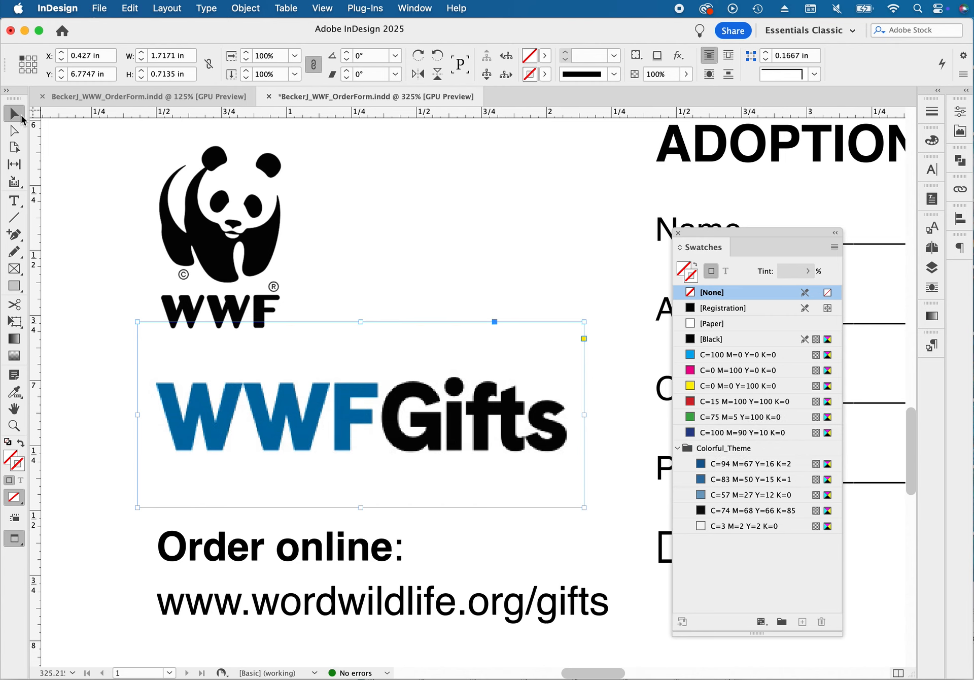
pyautogui.keyDown('alt'); pyautogui.keyDown('super'); pyautogui.click(537, 330); pyautogui.keyUp('super'); pyautogui.keyUp('alt')
pyautogui.keyDown('alt'); pyautogui.keyDown('super'); pyautogui.click(552, 375); pyautogui.keyUp('super'); pyautogui.keyUp('alt')
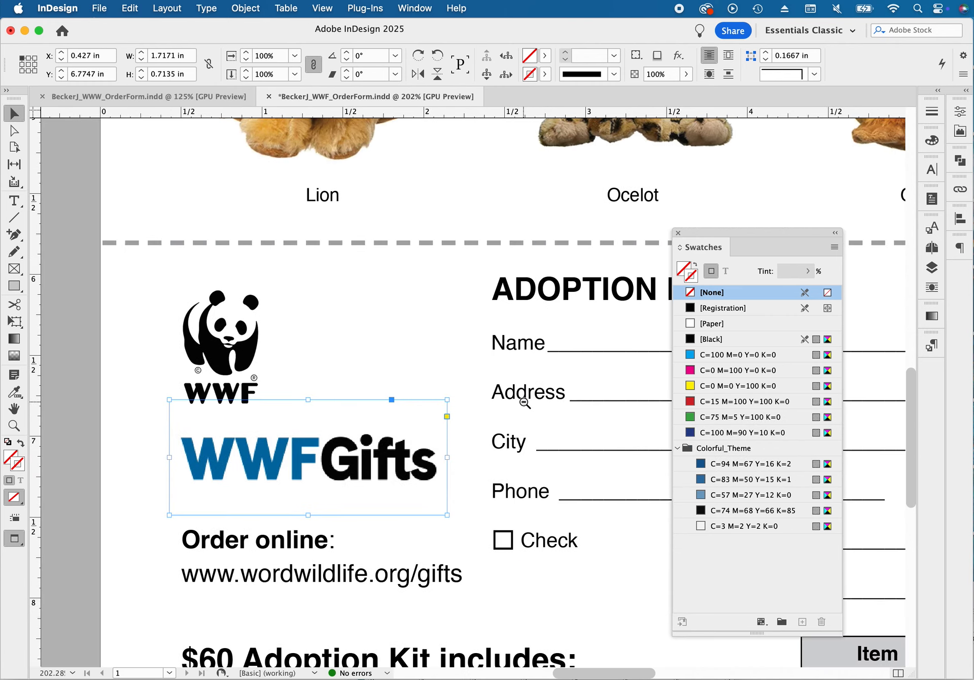
pyautogui.keyDown('alt'); pyautogui.keyDown('super'); pyautogui.click(525, 401); pyautogui.keyUp('super'); pyautogui.keyUp('alt')
pyautogui.keyDown('alt'); pyautogui.keyDown('super'); pyautogui.click(525, 402); pyautogui.keyUp('super'); pyautogui.keyUp('alt')
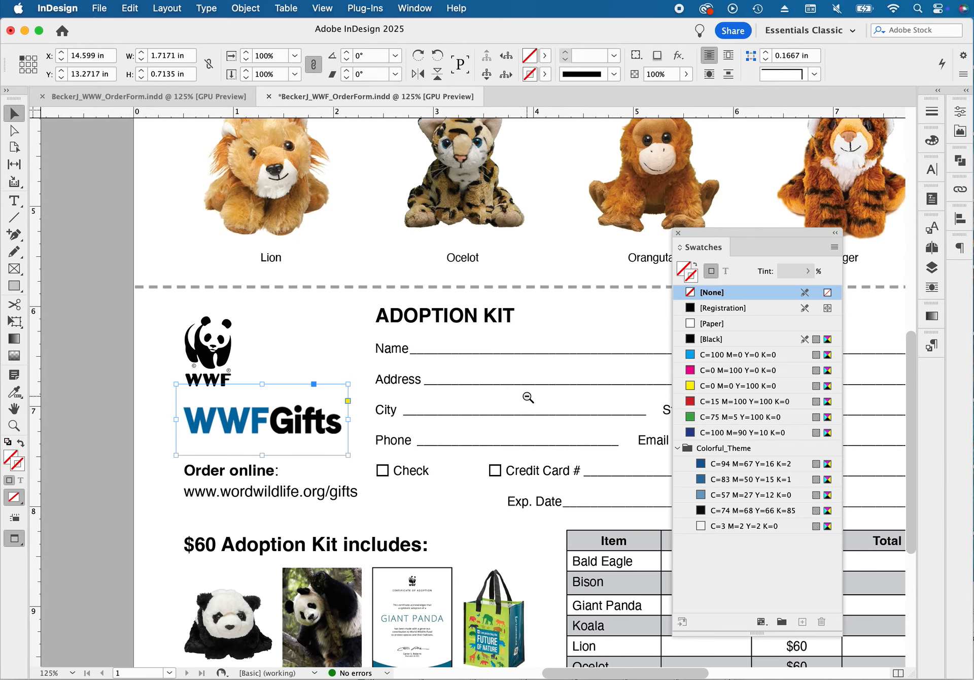
pyautogui.keyDown('alt'); pyautogui.keyDown('super'); pyautogui.click(522, 398); pyautogui.keyUp('super'); pyautogui.keyUp('alt')
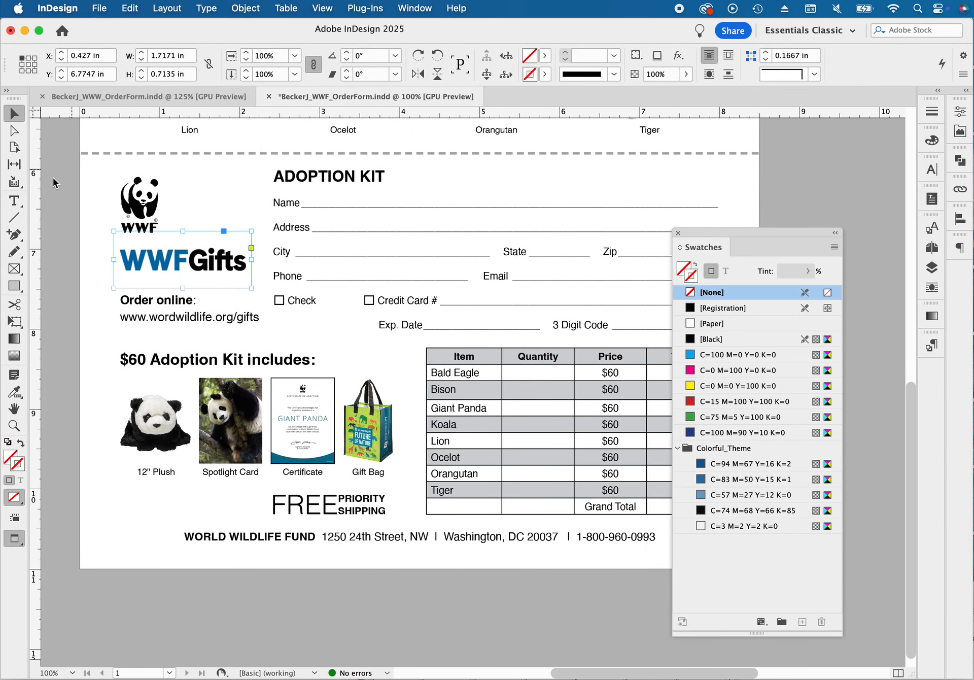
pyautogui.click(14, 200)
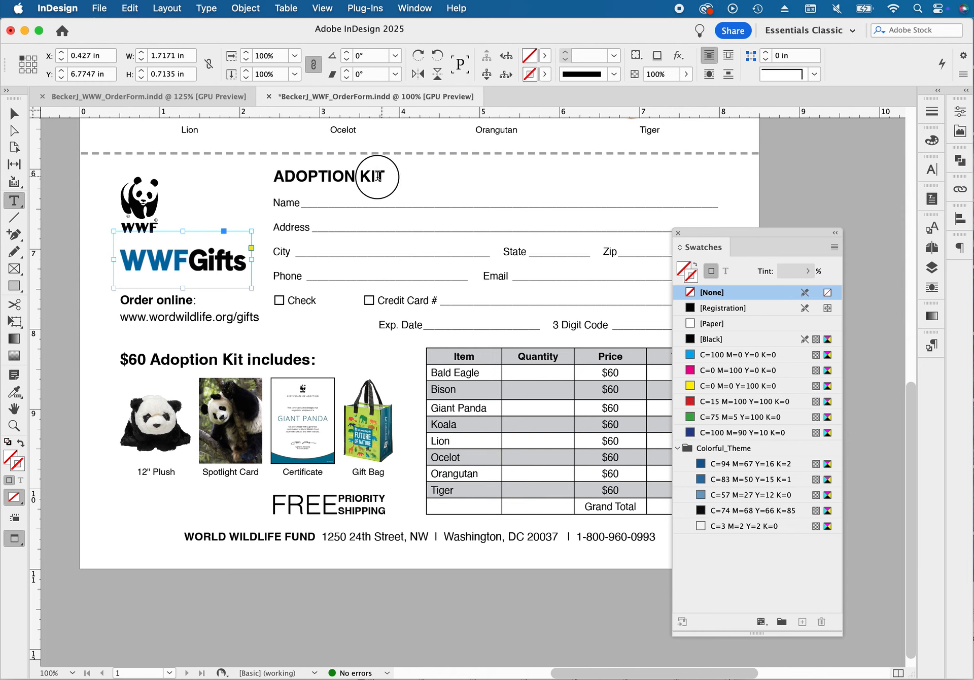
pyautogui.tripleClick(380, 176)
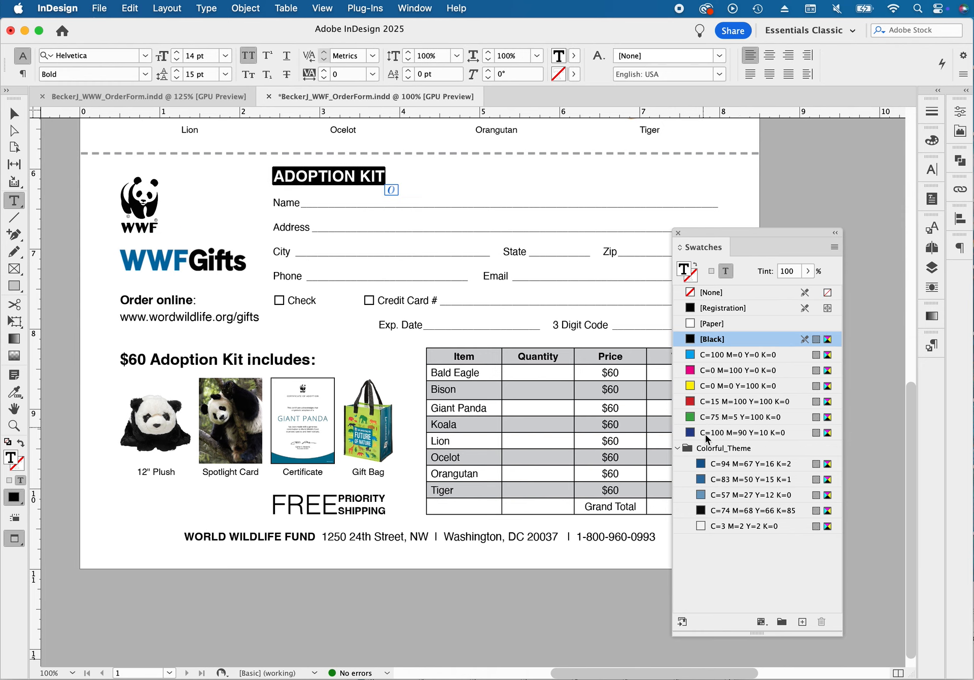
pyautogui.click(713, 464)
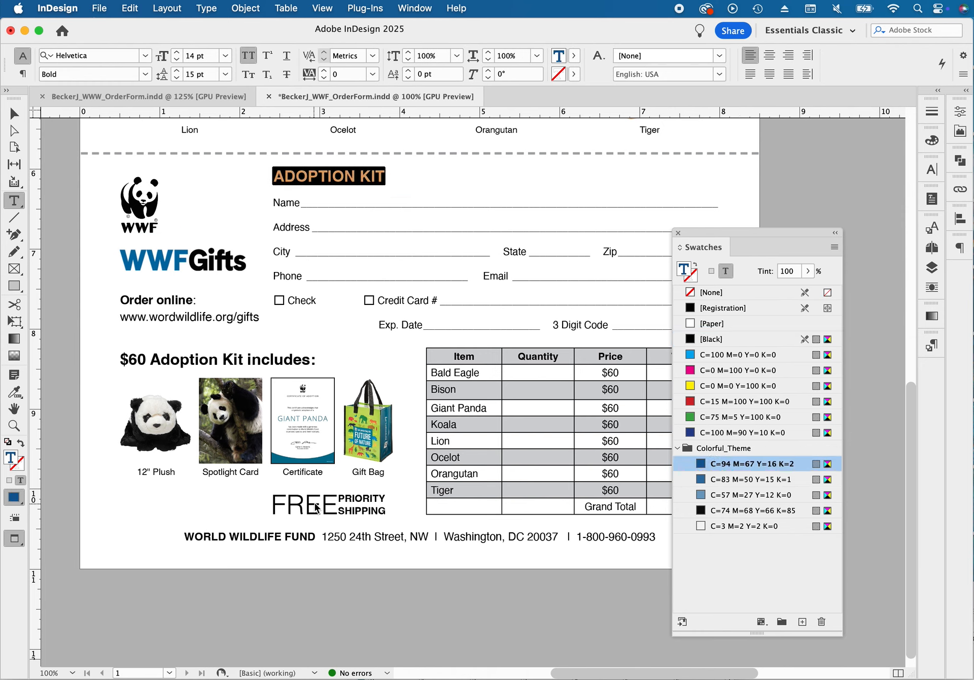
# Color the word FREE and the ADOPTION KIT and $60 Adoption Kit includes headings with the Colorful_Theme swatch C=83 M=50 Y=15 K=1
pyautogui.click(335, 509)
pyautogui.doubleClick(335, 508)
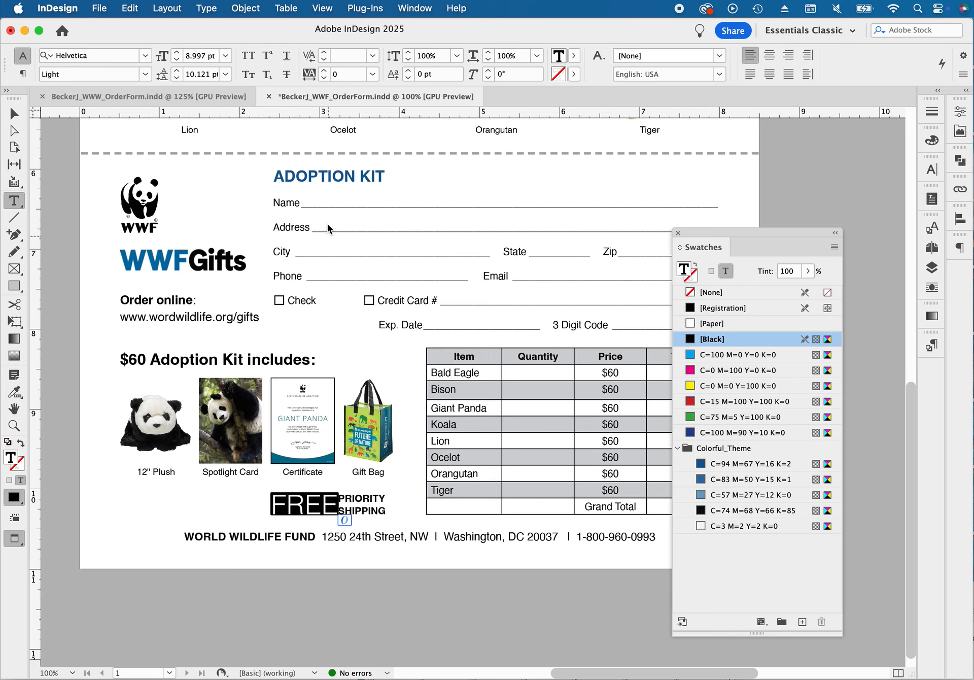
pyautogui.click(722, 478)
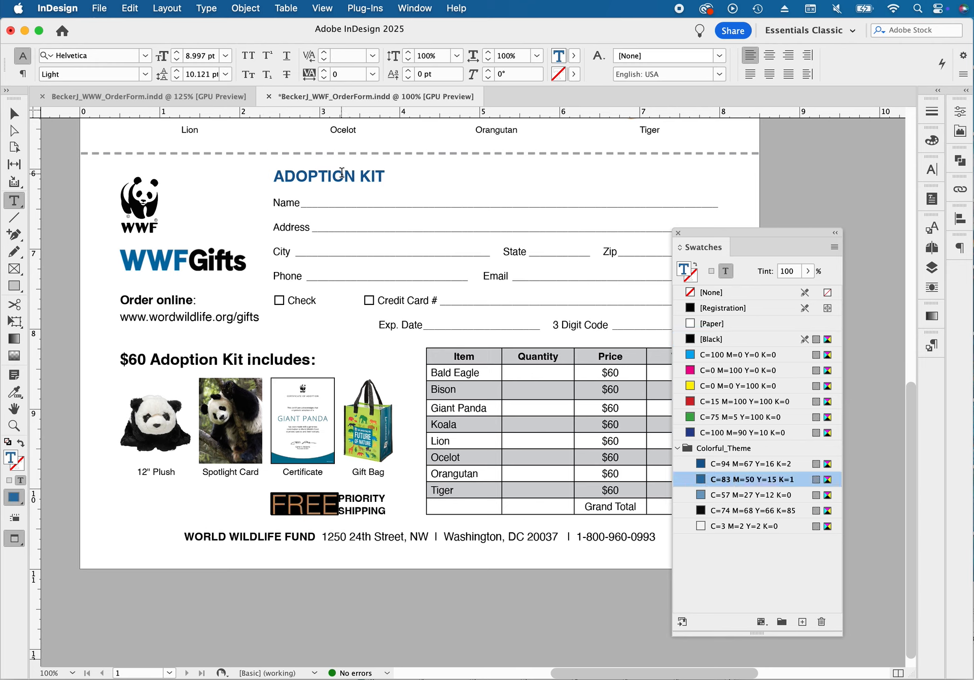
pyautogui.tripleClick(342, 173)
pyautogui.click(716, 483)
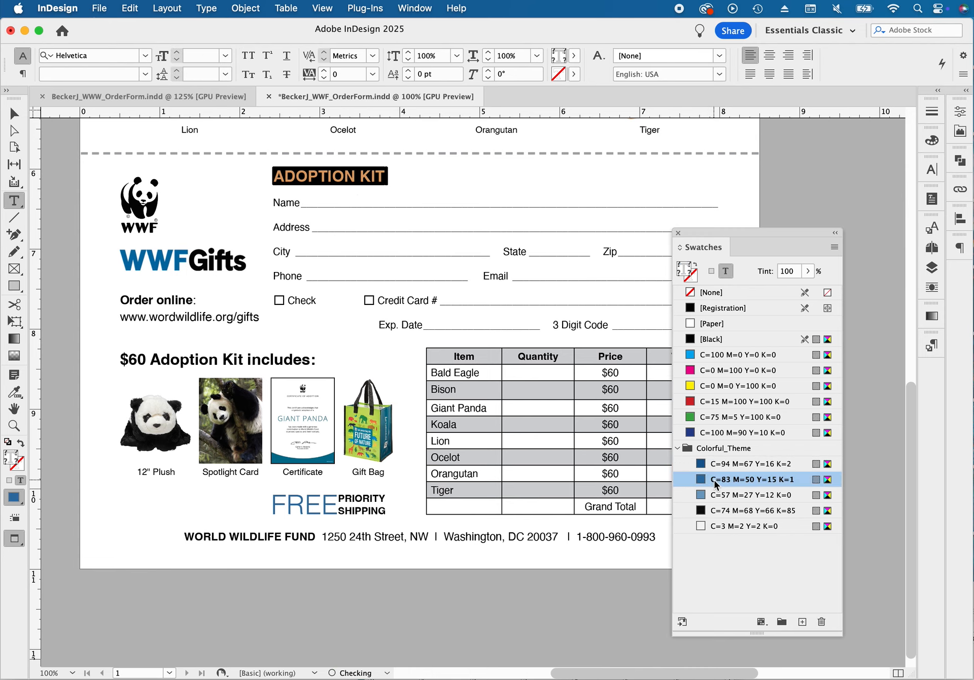
pyautogui.tripleClick(314, 361)
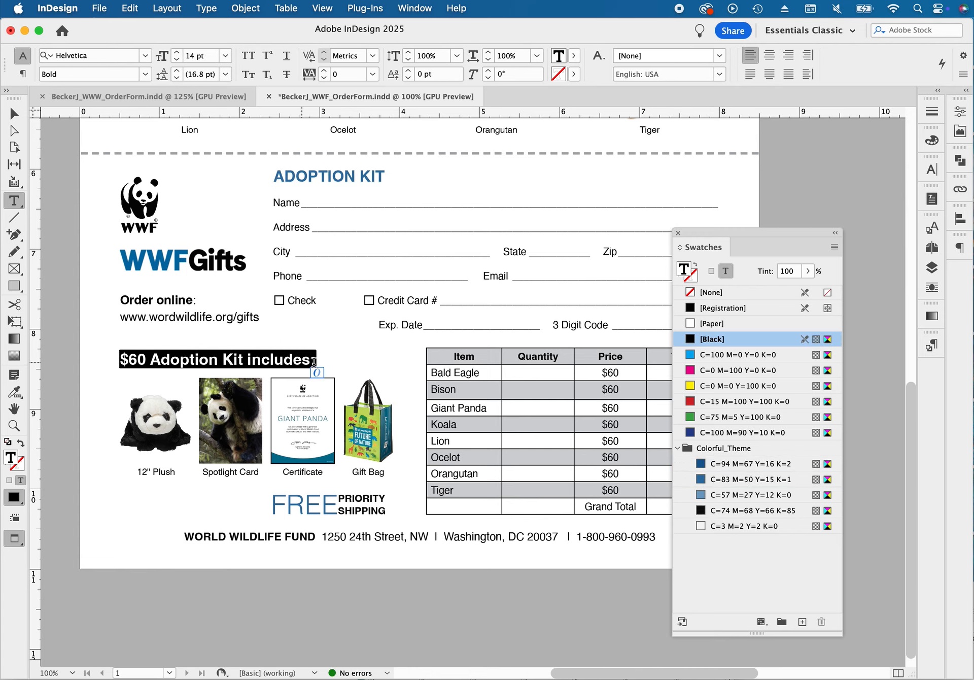
pyautogui.click(714, 478)
# Fill the page's top banner with the Colorful_Theme swatch C=83 M=50 Y=15 K=1 and set its stroke to None
pyautogui.scroll(5, 354, 225)
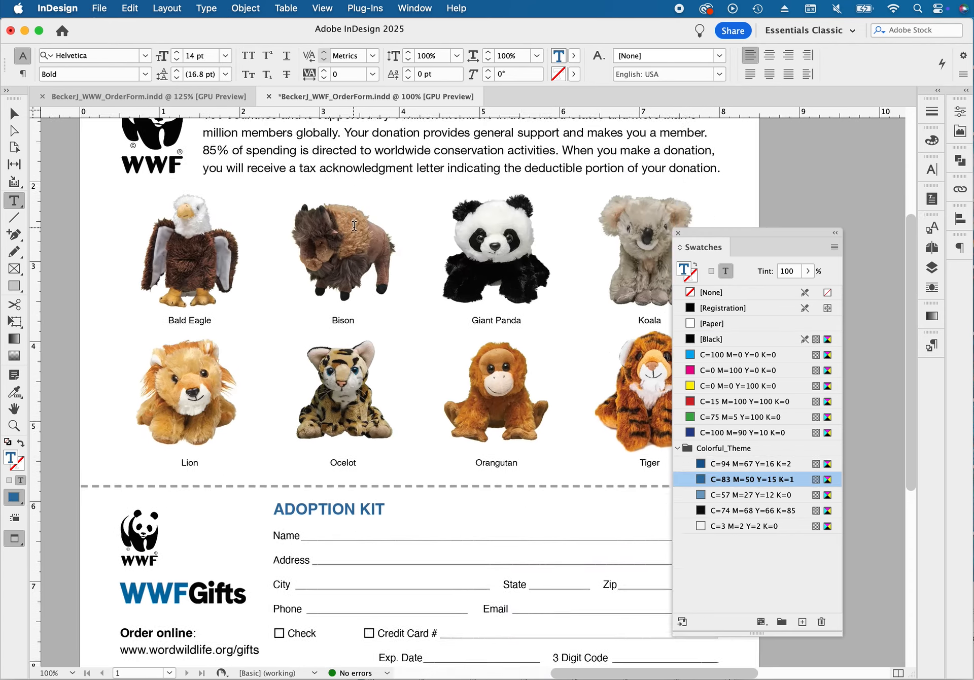
pyautogui.scroll(3, 354, 226)
pyautogui.press('Escape')
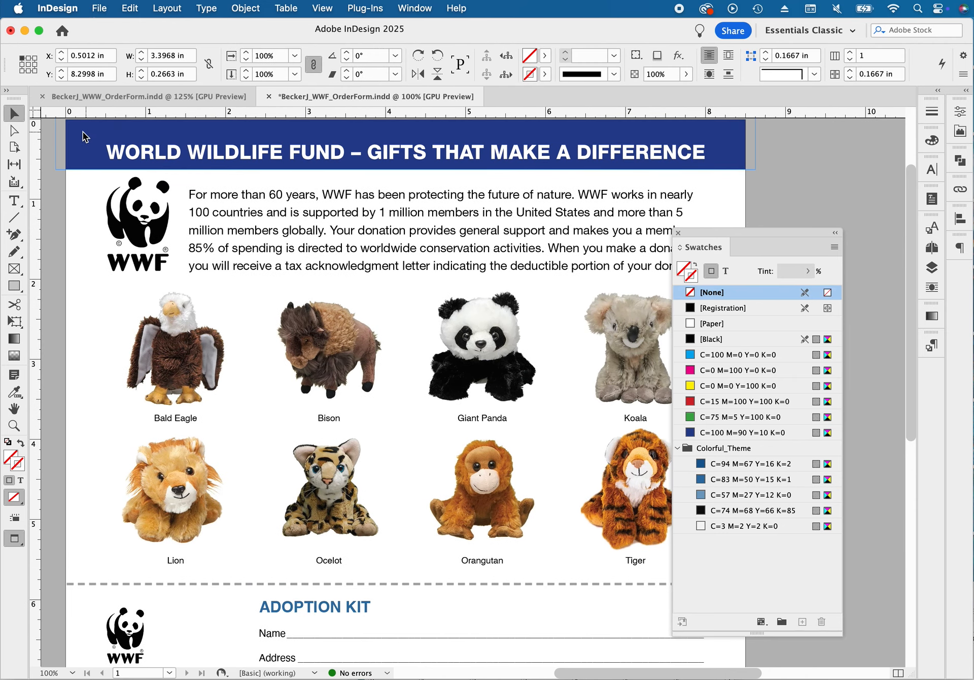
pyautogui.scroll(3, 83, 136)
pyautogui.click(113, 172)
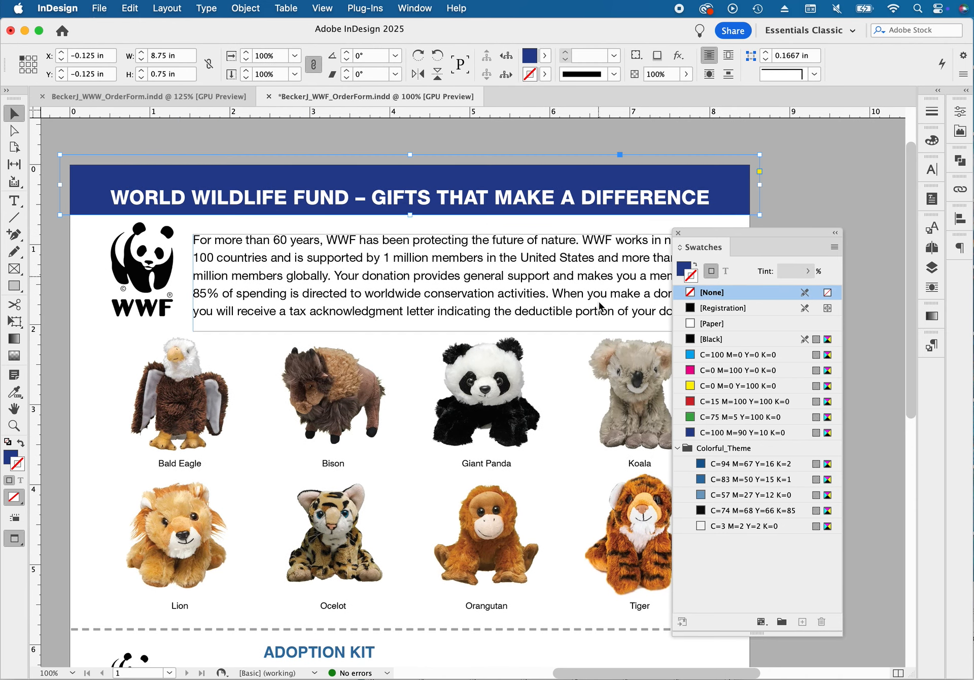
pyautogui.click(725, 481)
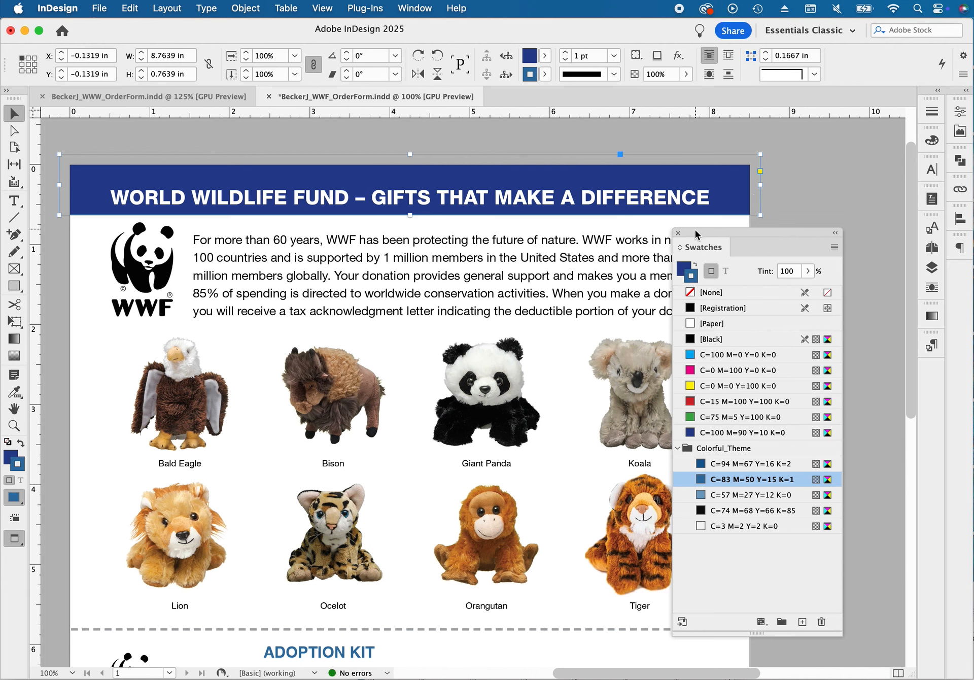
pyautogui.moveTo(696, 239); pyautogui.dragTo(796, 227)
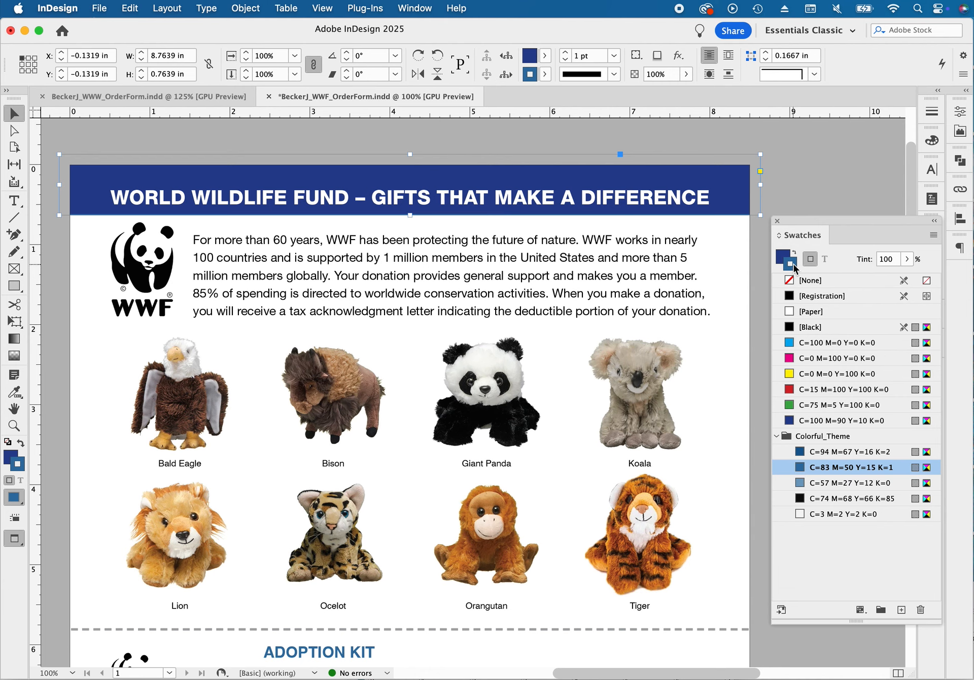
pyautogui.click(801, 281)
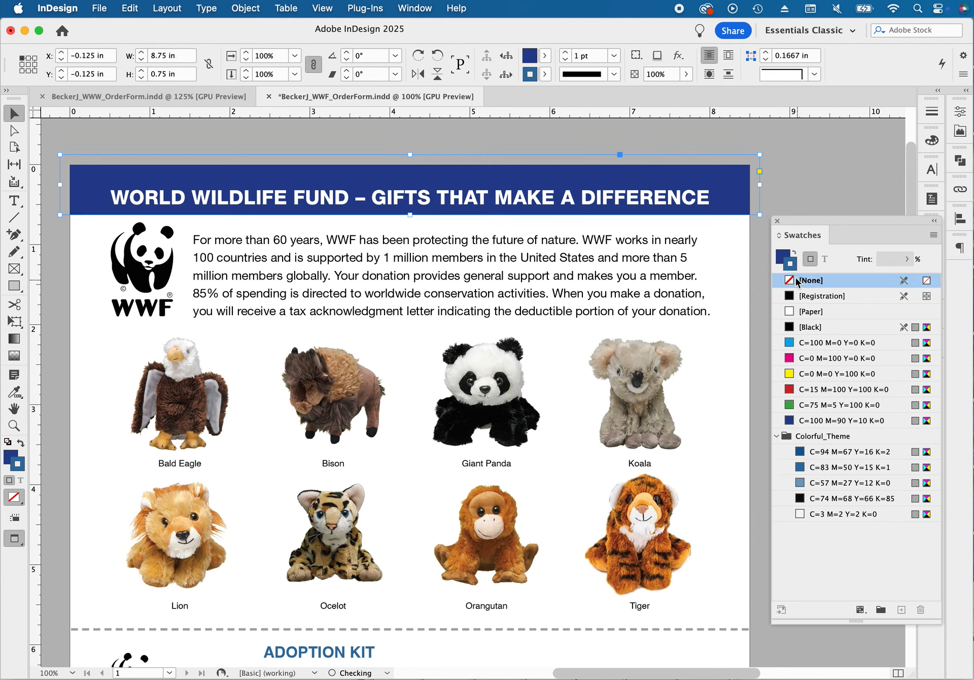
pyautogui.click(782, 257)
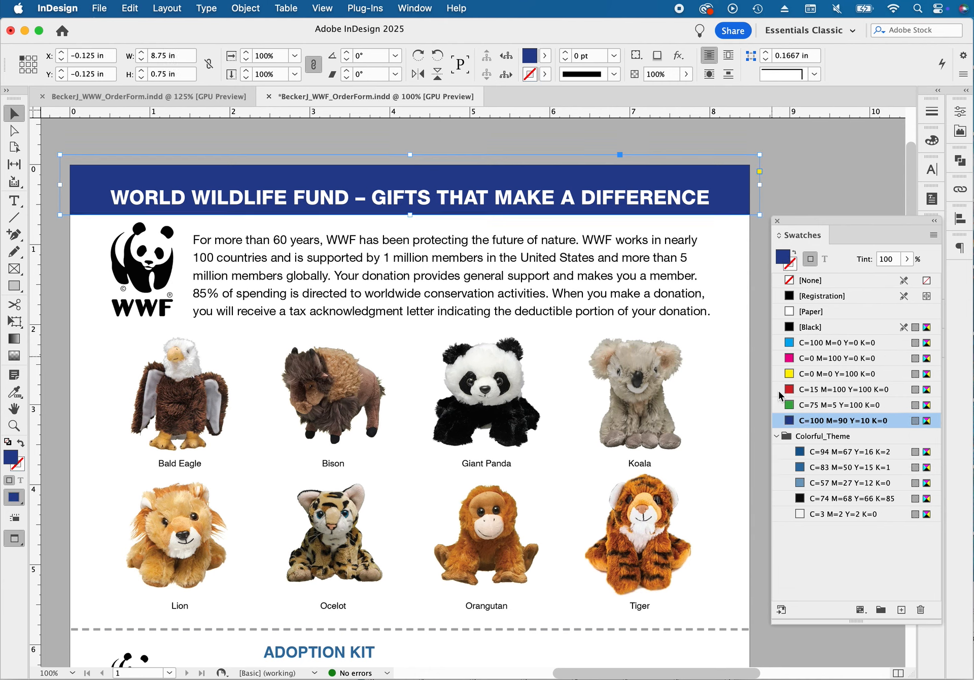
pyautogui.click(820, 467)
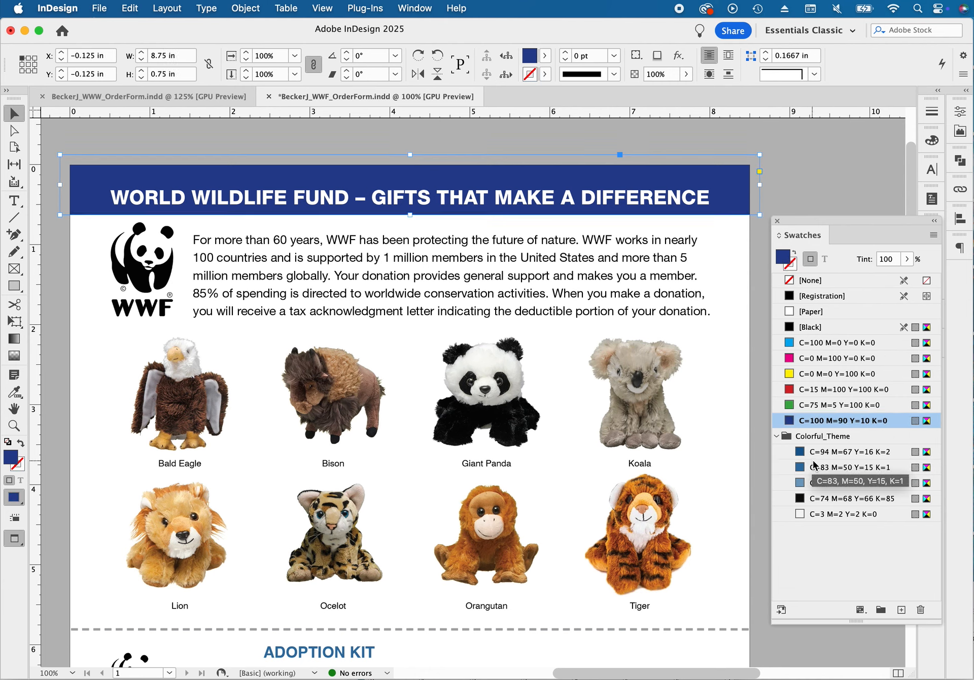
pyautogui.click(795, 188)
pyautogui.press('super+0')
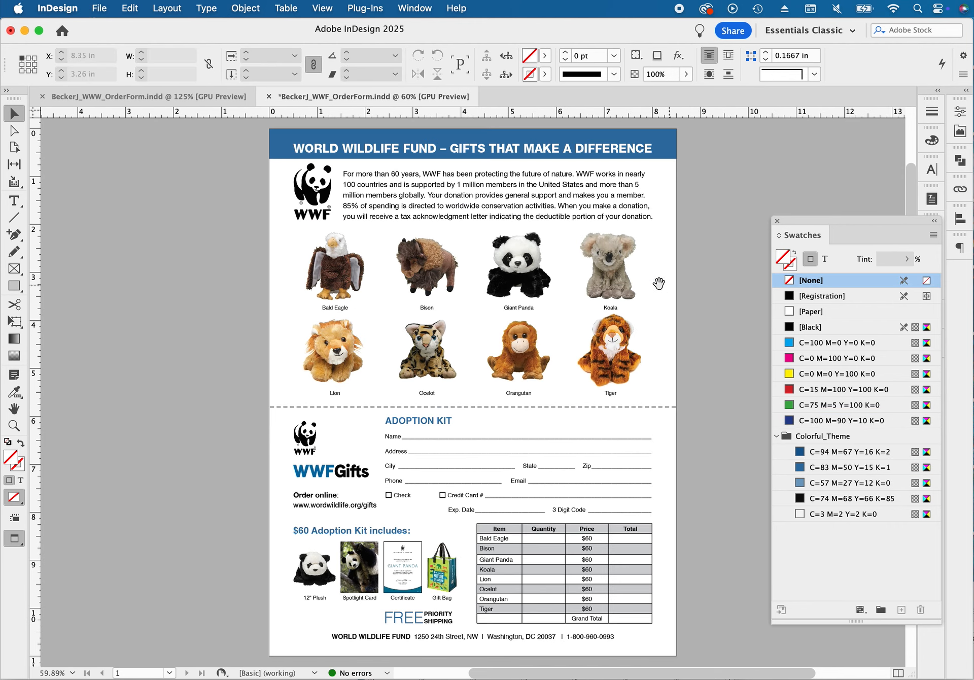
# Try moving the lower WWF and WWFGifts logos down together and the $60 Adoption Kit includes heading up toward the web address
pyautogui.moveTo(658, 280); pyautogui.dragTo(548, 284)
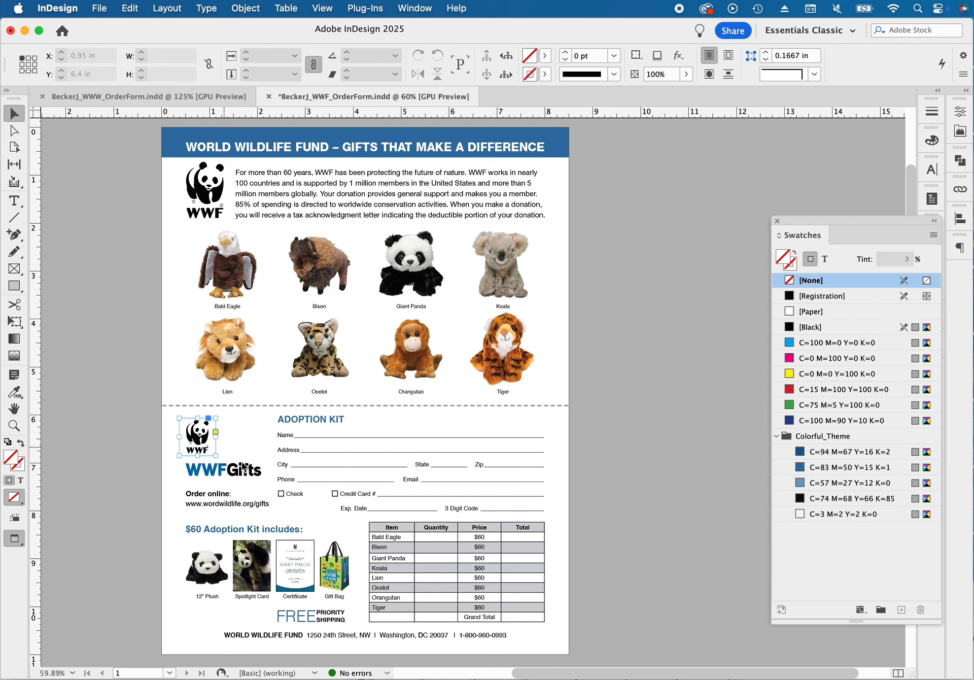
pyautogui.click(207, 437)
pyautogui.keyDown('shift'); pyautogui.click(254, 476); pyautogui.keyUp('shift')
pyautogui.moveTo(253, 475); pyautogui.dragTo(252, 482)
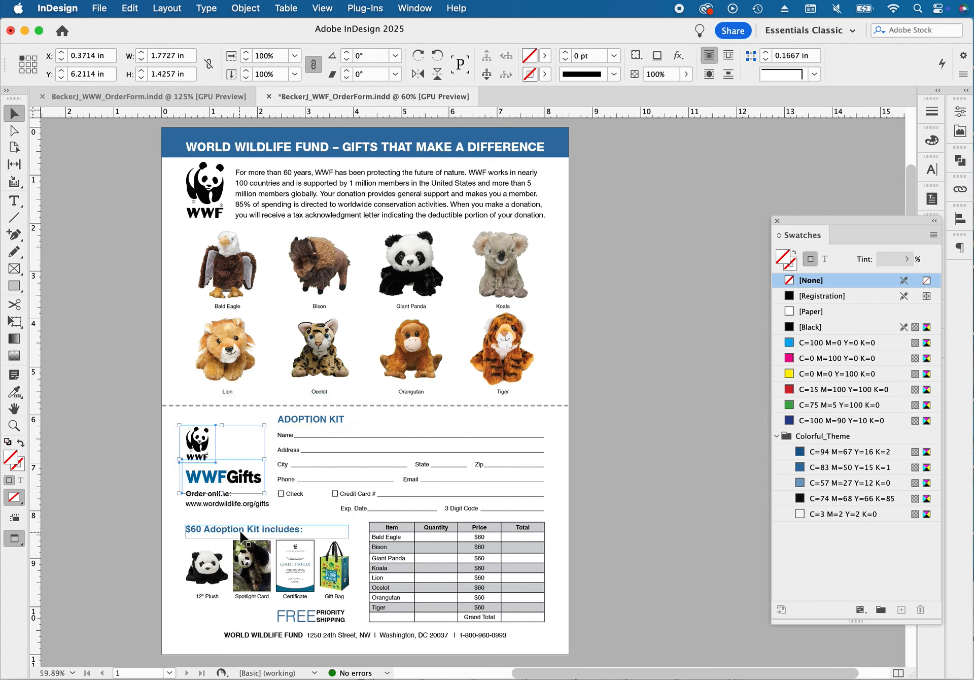
pyautogui.moveTo(245, 525); pyautogui.dragTo(245, 512)
pyautogui.click(146, 461)
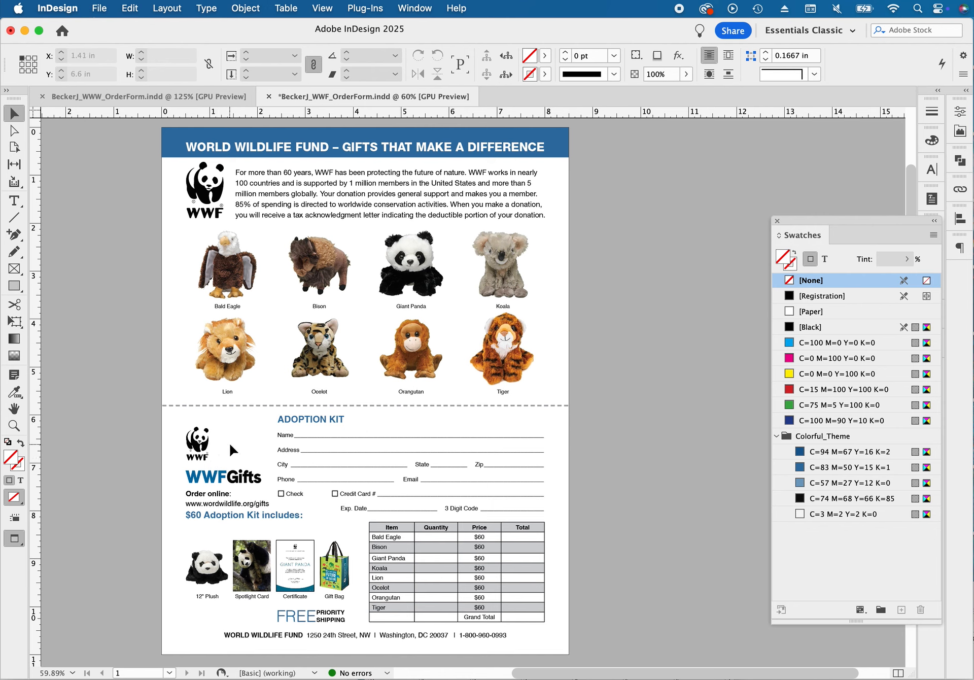
# Undo the logo and heading moves, keeping the lighter blue swatch on the top banner
pyautogui.press('super+z')
pyautogui.press('super+z')
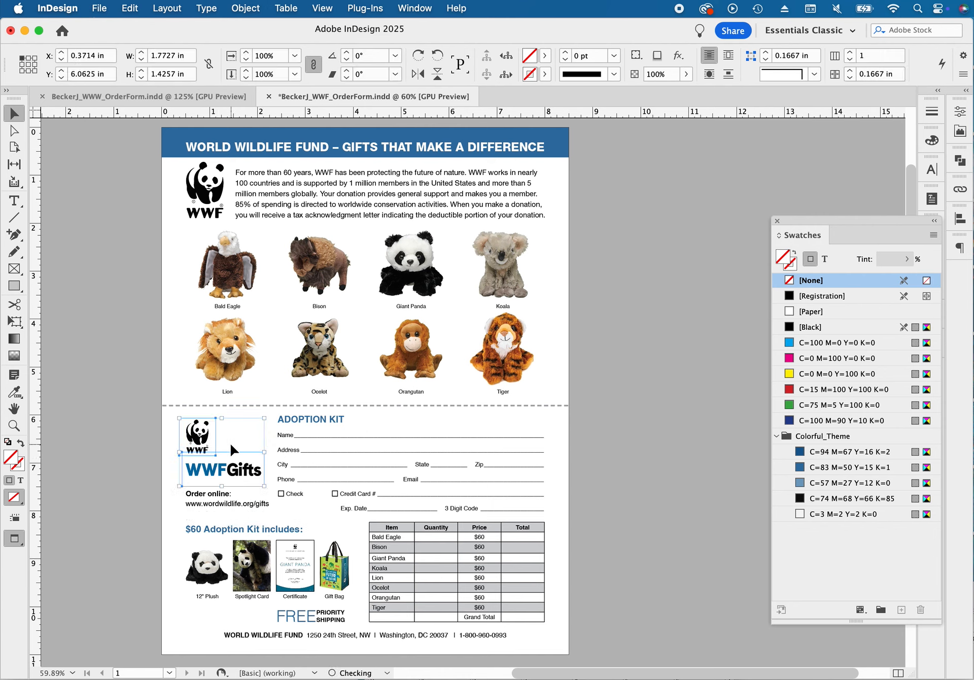
pyautogui.press('super+z')
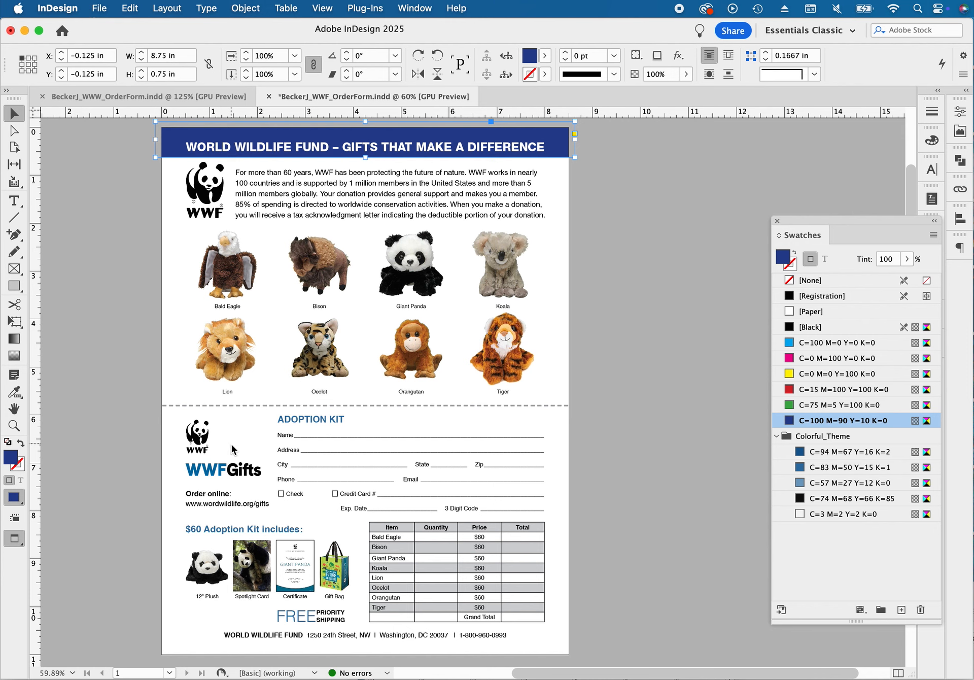
pyautogui.click(129, 8)
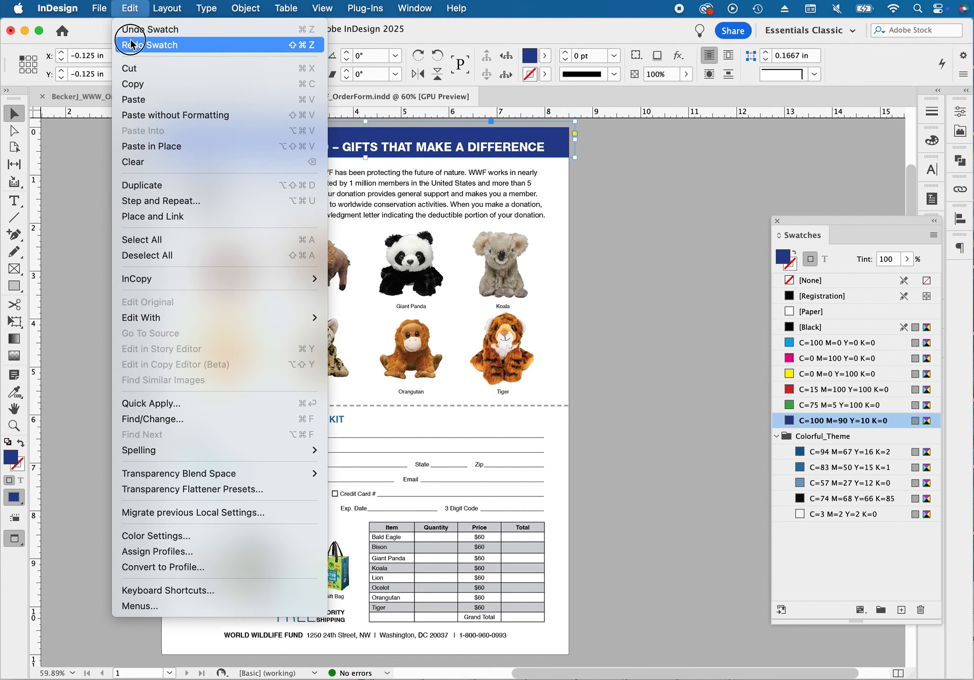
pyautogui.click(133, 26)
pyautogui.click(637, 313)
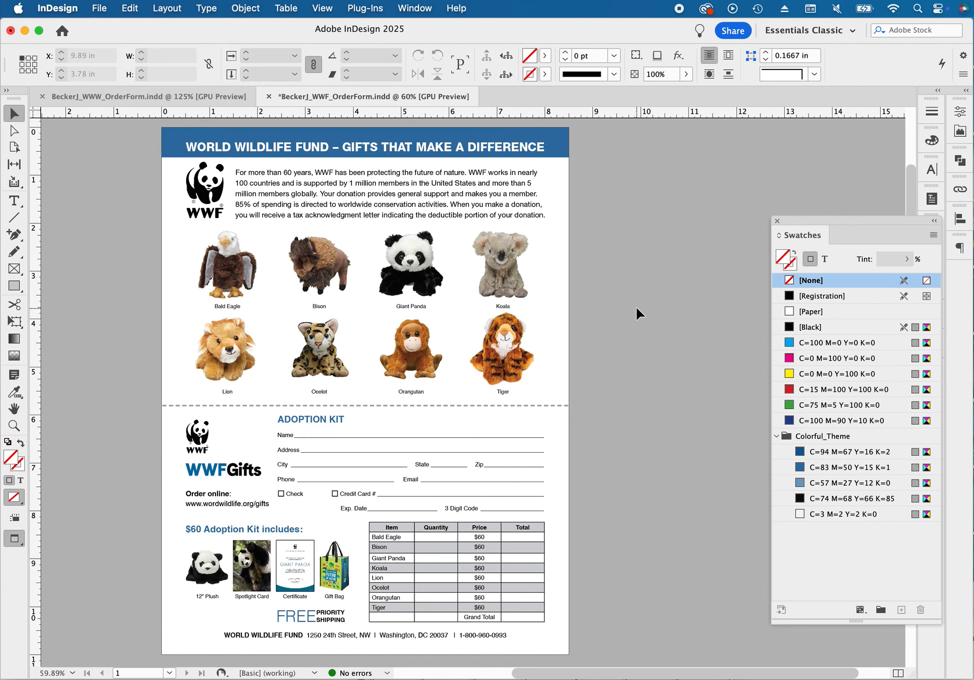
# Save the order form and check the Package summary for the entire publication without packaging it
pyautogui.hscroll(2, 624, 312)
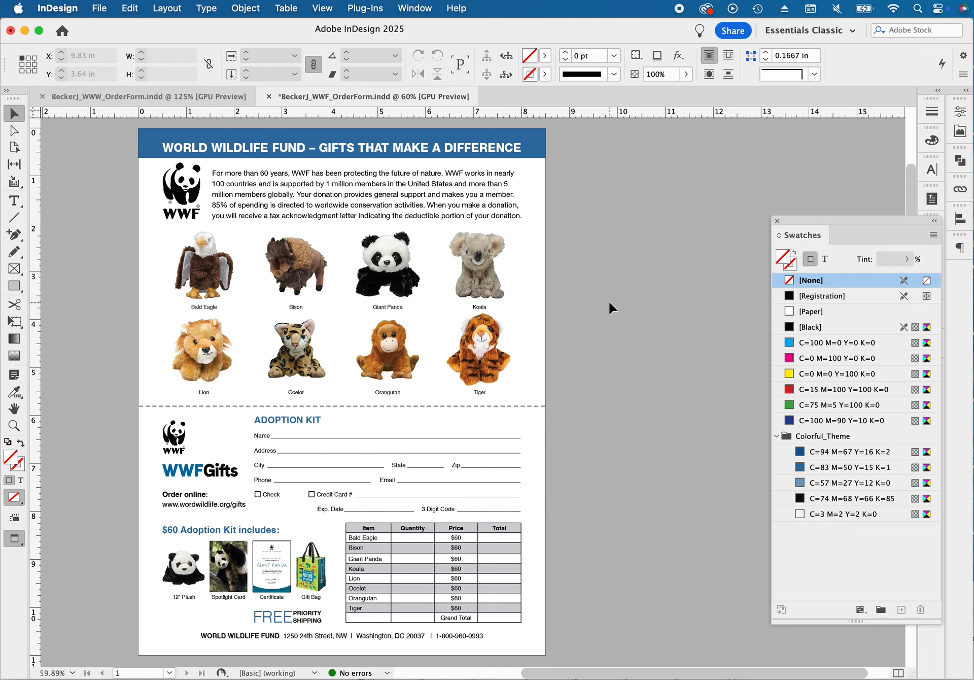
pyautogui.press('super+s')
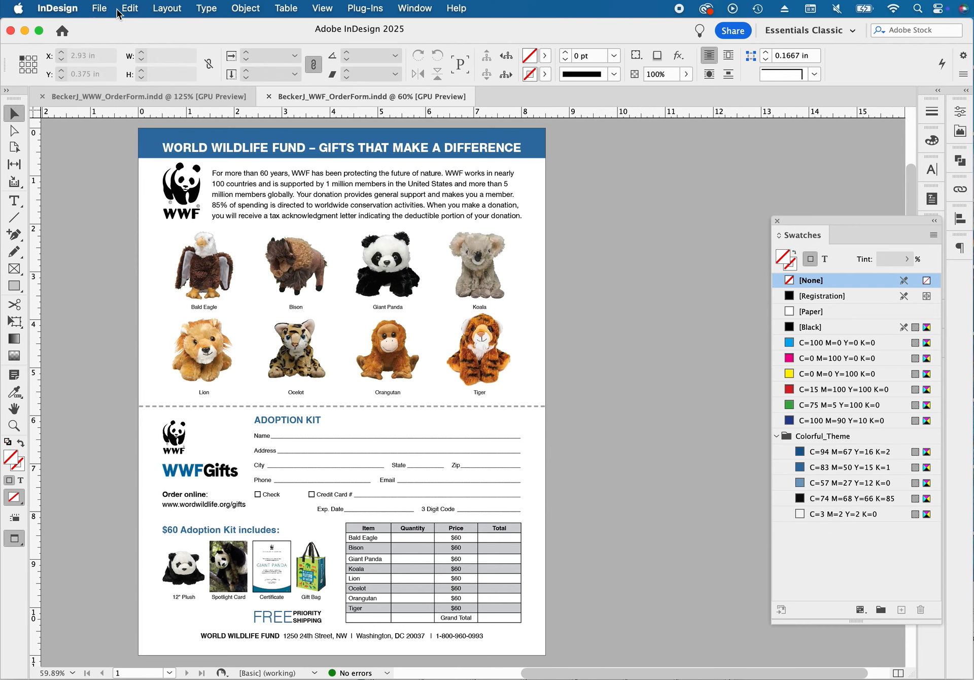
pyautogui.click(99, 8)
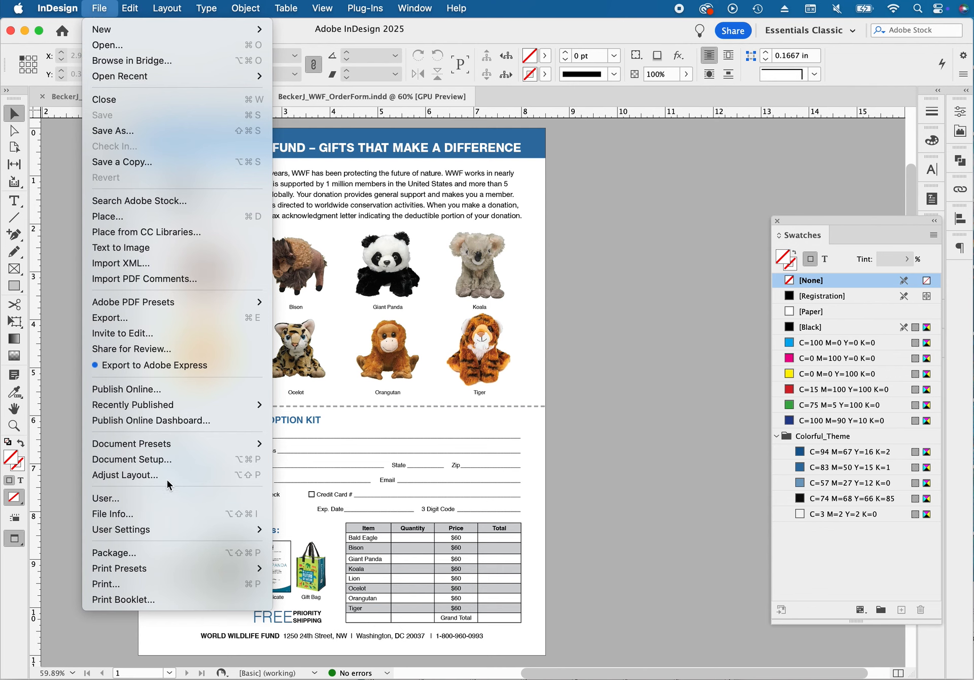
pyautogui.click(166, 558)
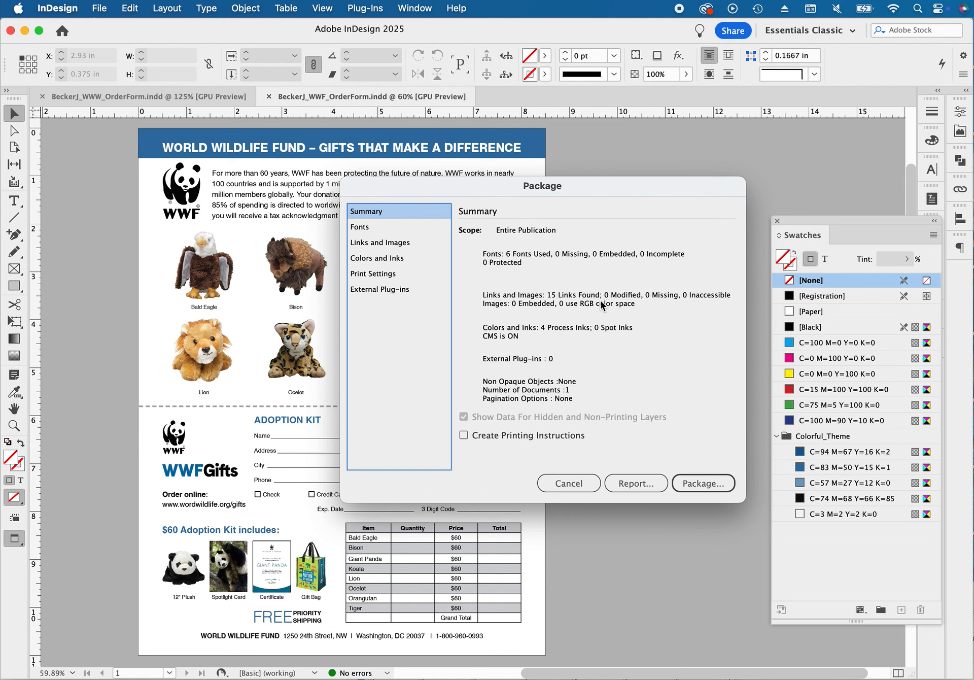
pyautogui.click(574, 484)
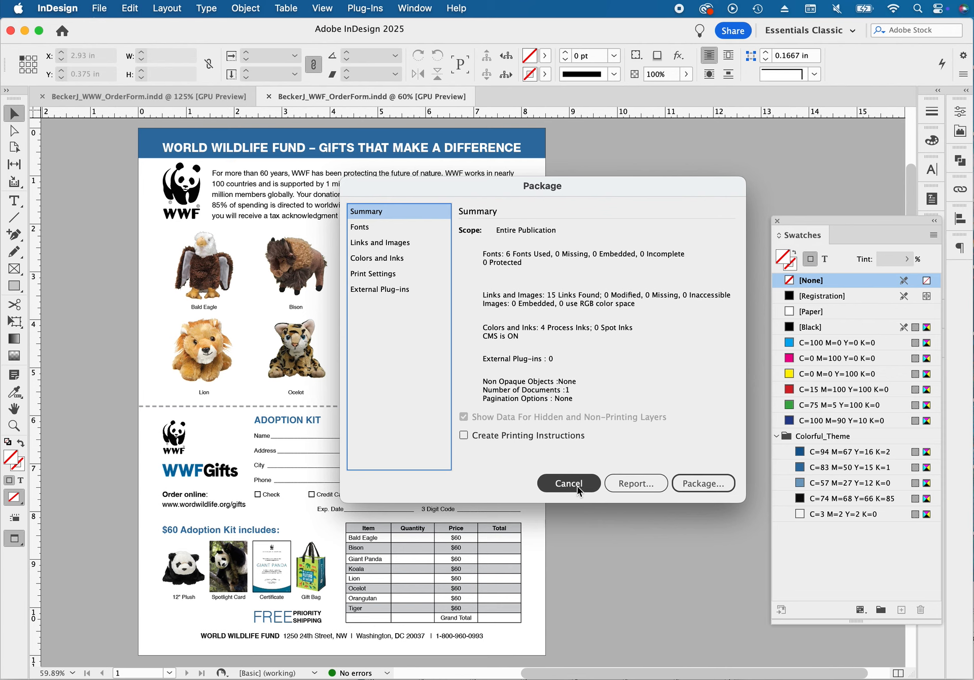
pyautogui.click(577, 487)
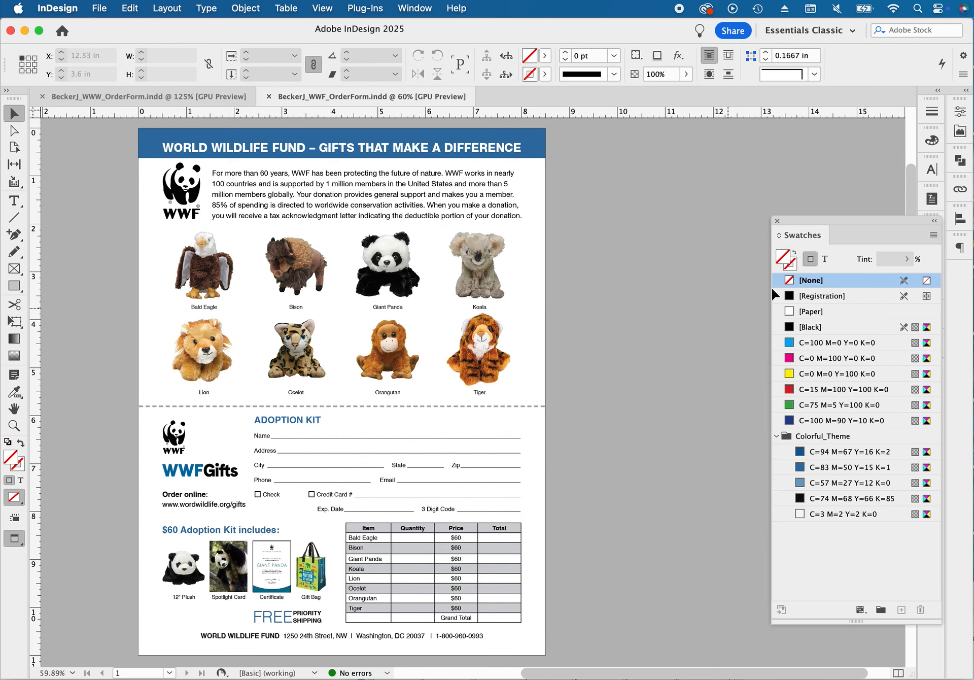
# Dock the floating Swatches and sort the document's linked images by status
pyautogui.moveTo(823, 231); pyautogui.dragTo(956, 270)
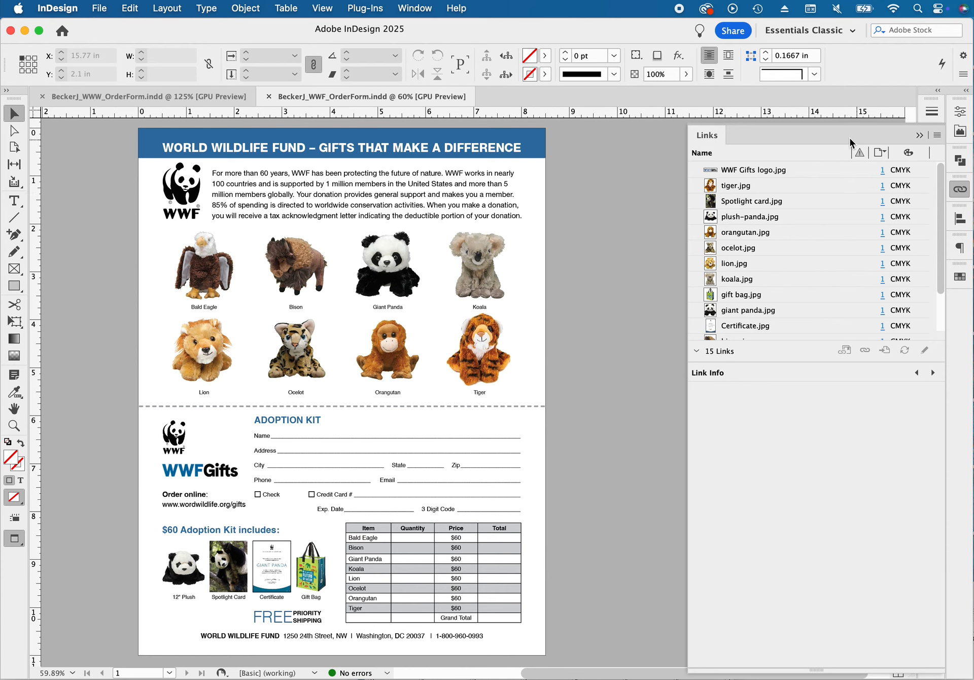
pyautogui.click(862, 154)
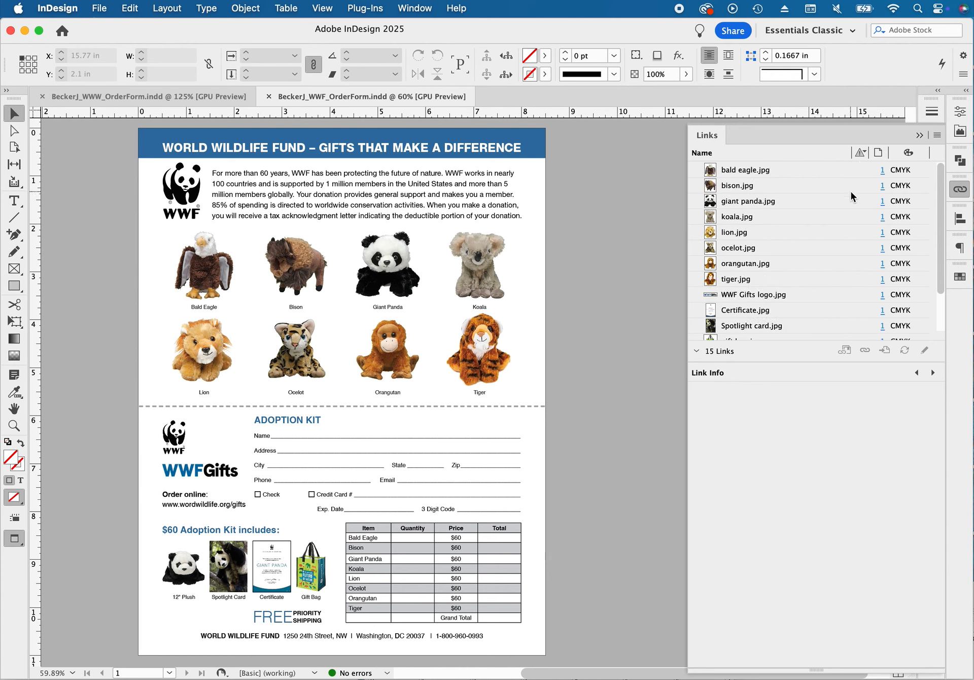
pyautogui.click(860, 153)
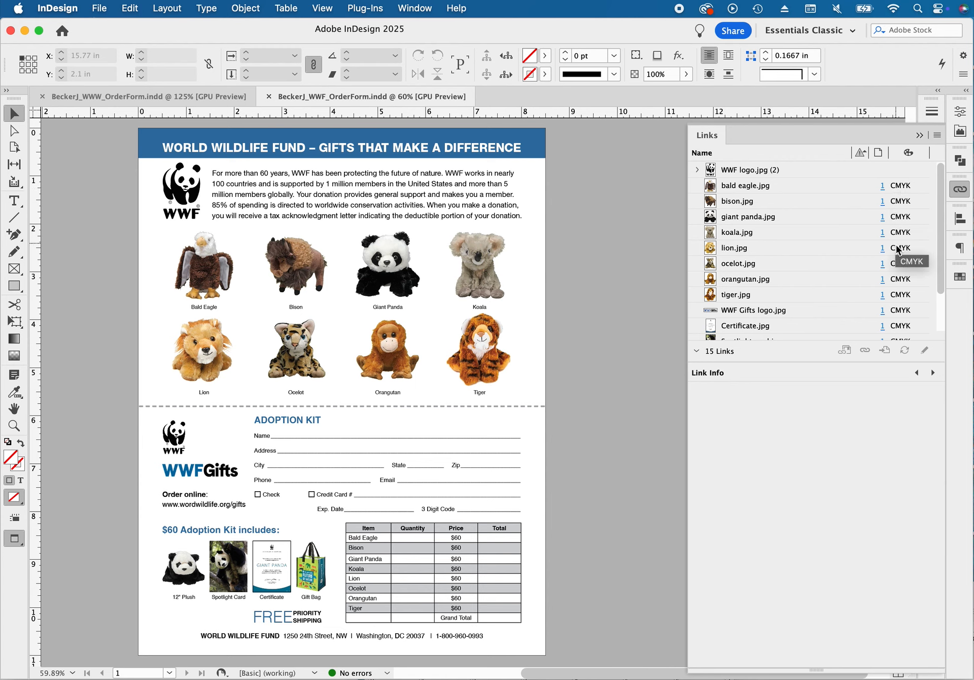
# Review the link information of koala.jpg and its option for editing with Adobe Photoshop
pyautogui.click(732, 231)
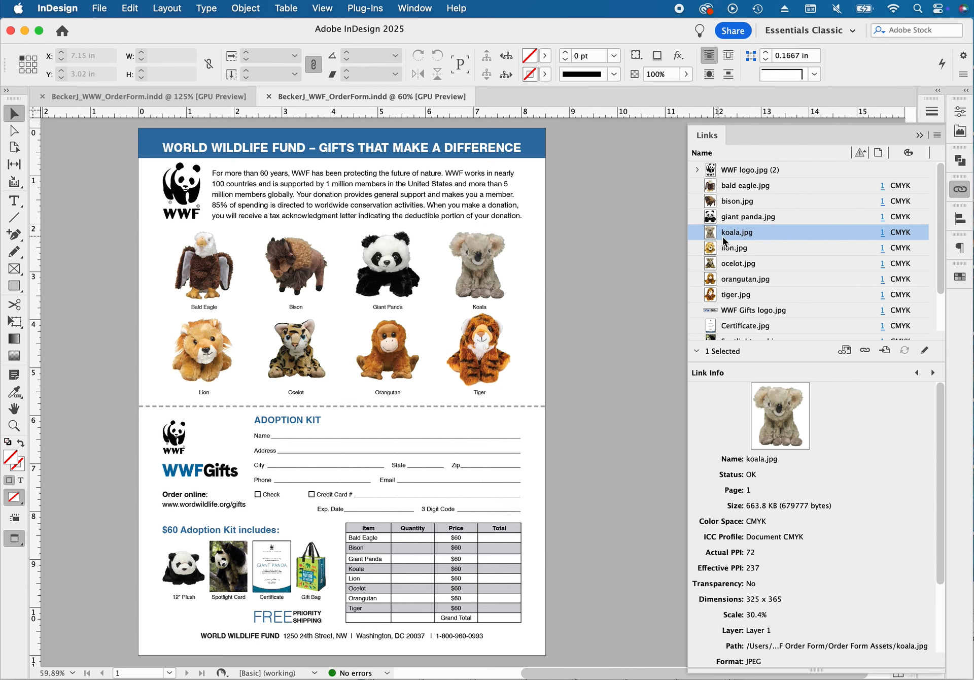
pyautogui.rightClick(733, 233)
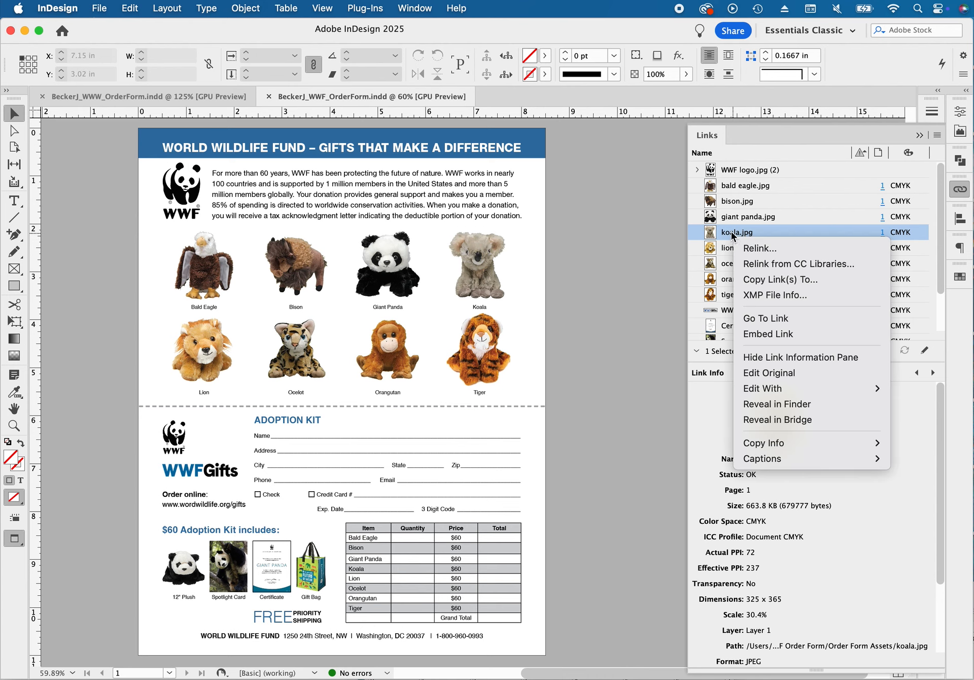
pyautogui.moveTo(748, 389)
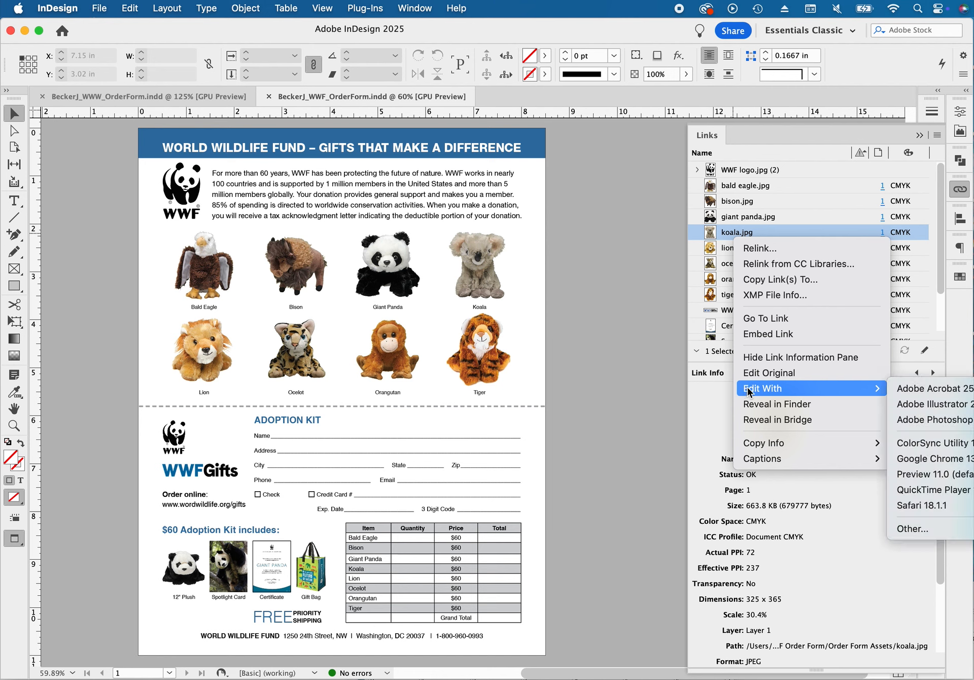
pyautogui.click(920, 421)
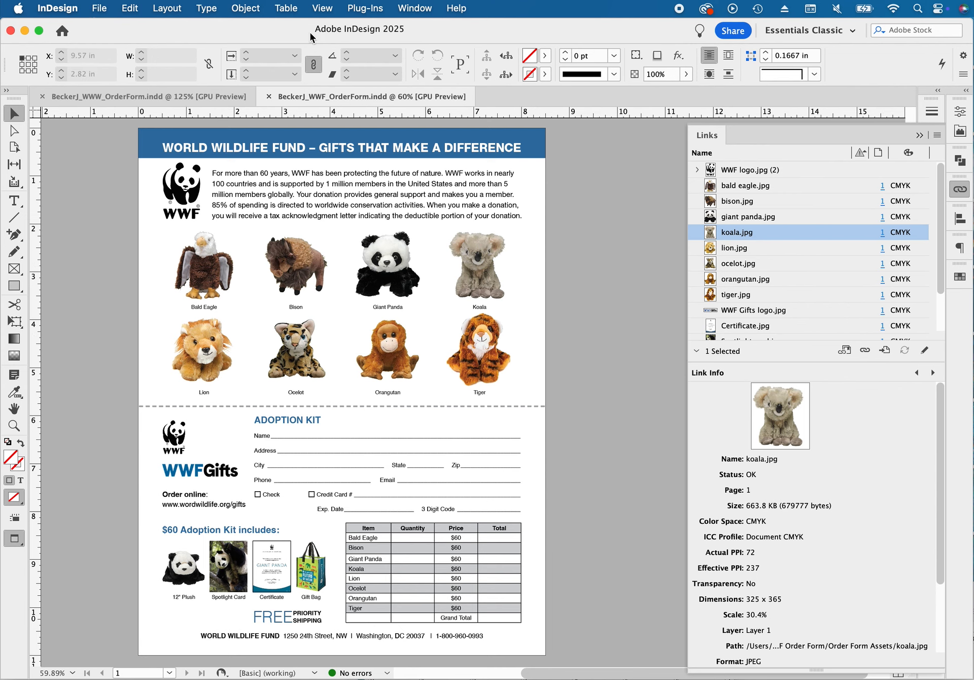
# Package the order form into the WWF Order Form folder, ending the package folder's name with FINALS, and accept the font licensing warning
pyautogui.click(99, 8)
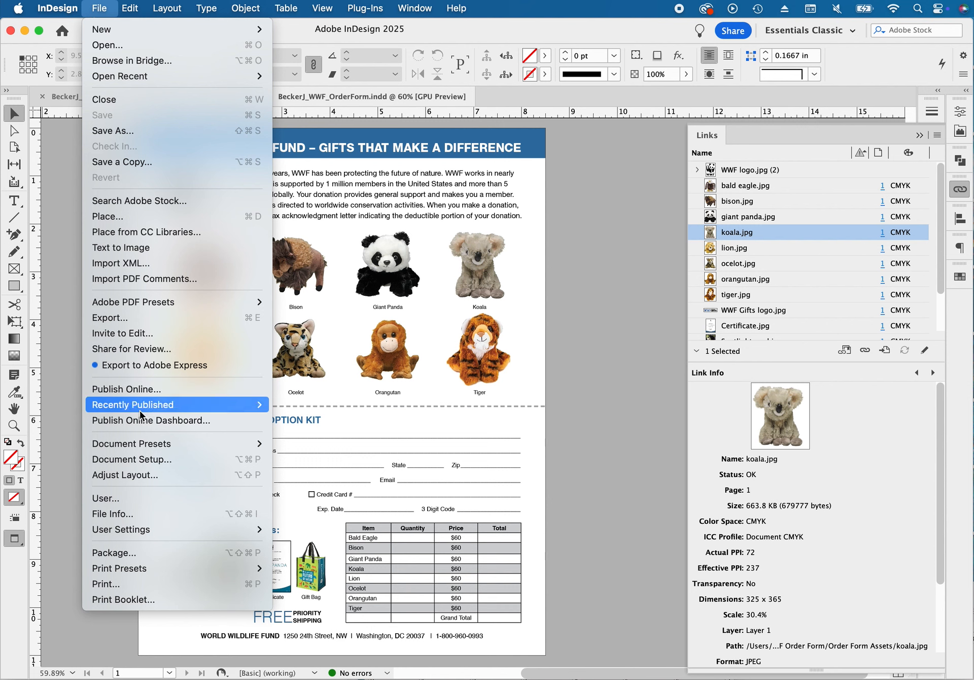
pyautogui.click(163, 552)
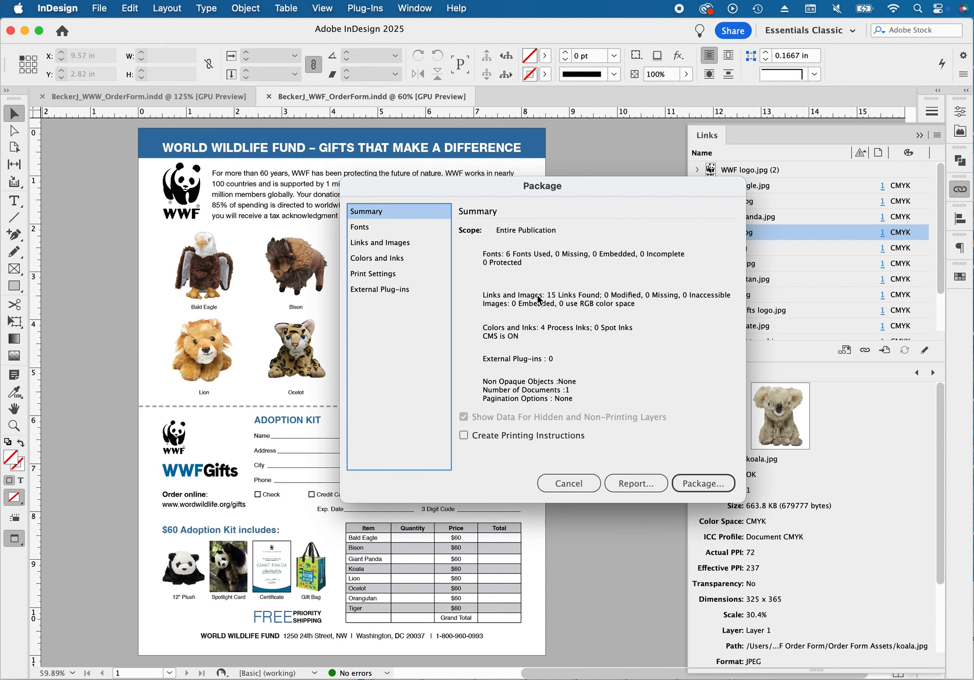
pyautogui.click(703, 488)
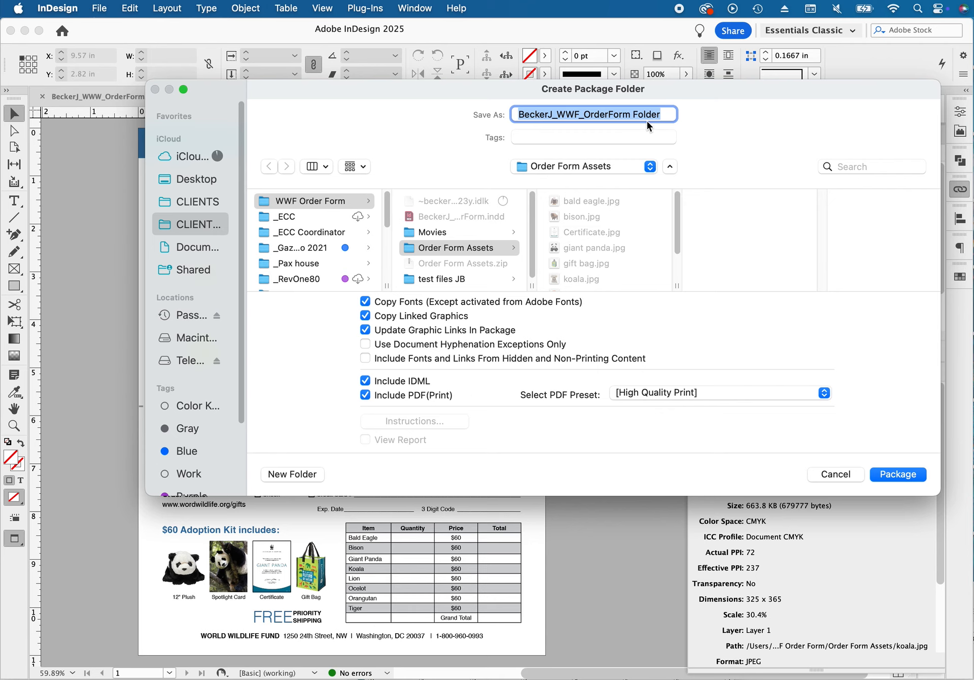
pyautogui.doubleClick(645, 111)
pyautogui.write('Fl')
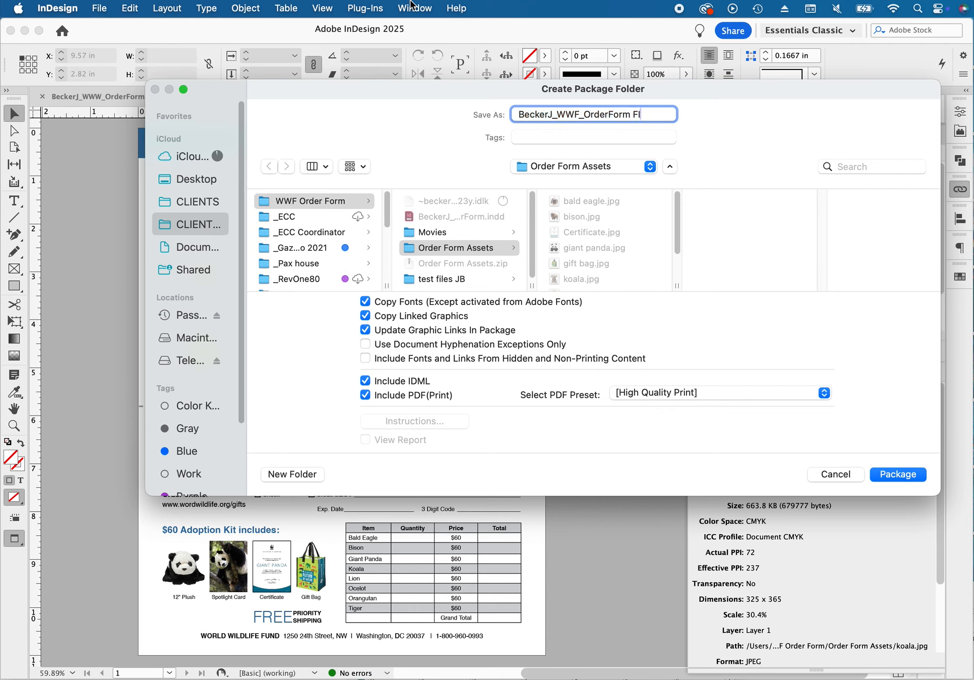
pyautogui.write('NALS')
pyautogui.click(264, 207)
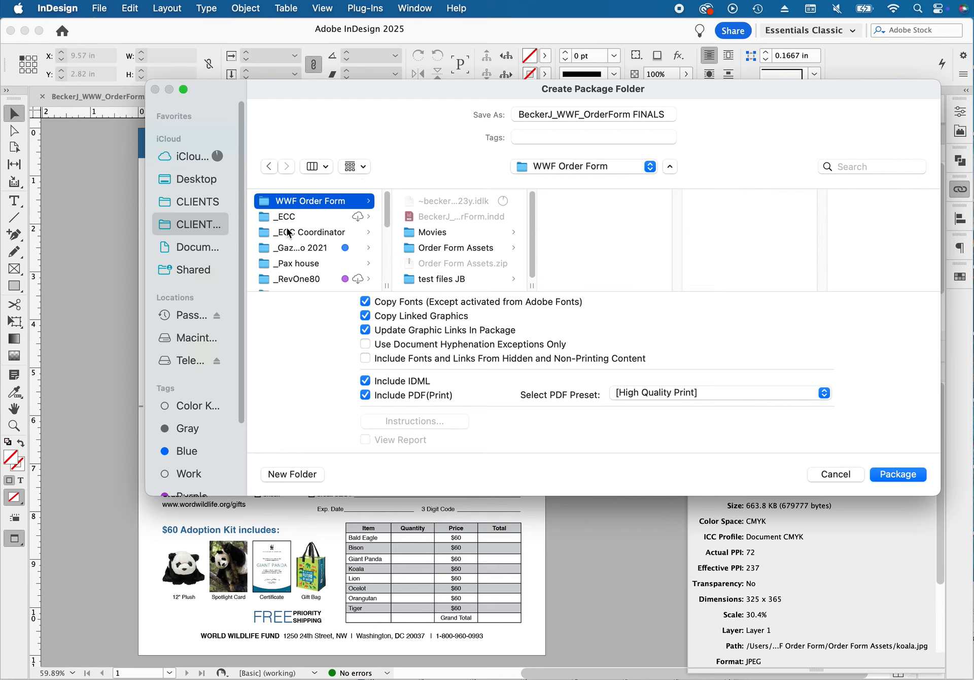
pyautogui.click(900, 473)
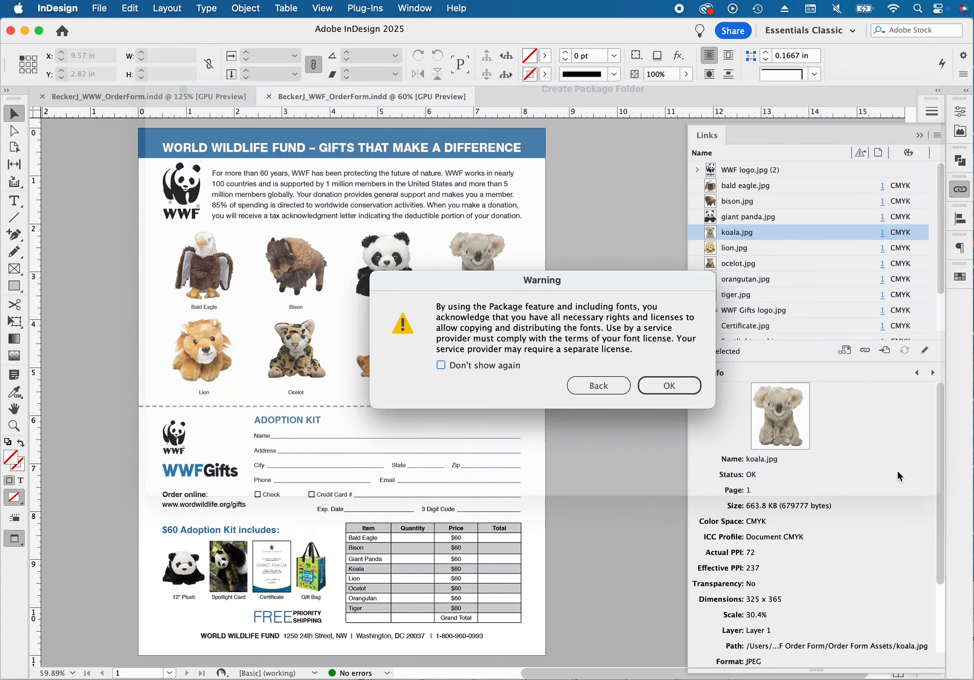
pyautogui.click(673, 387)
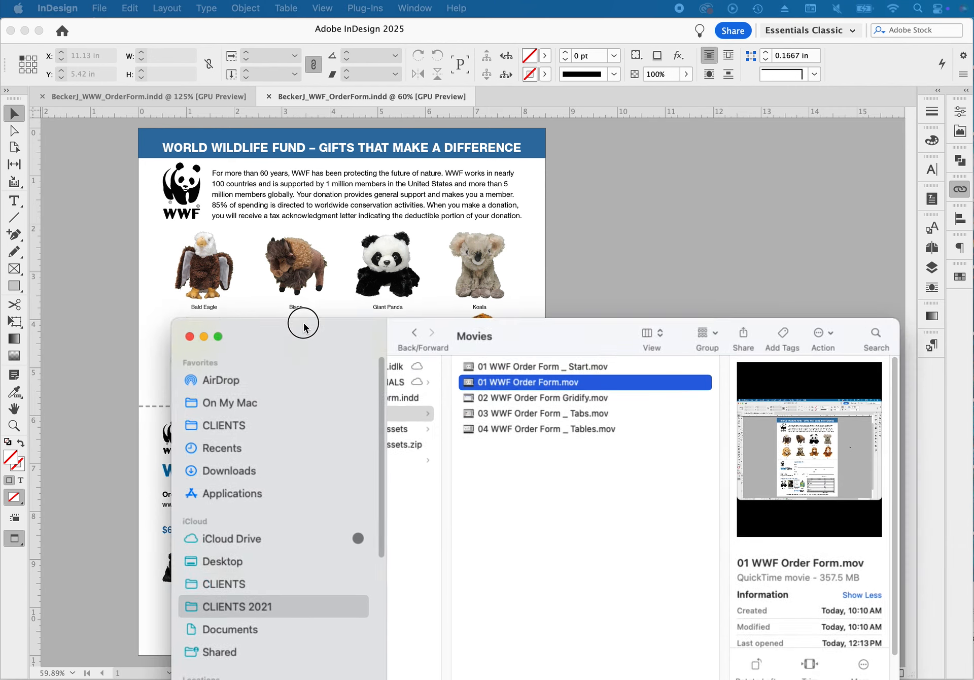
# Switch to Finder, widen the file column of the WWF Order Form folder and tag the packaged FINALS folder green
pyautogui.moveTo(304, 324); pyautogui.dragTo(256, 137)
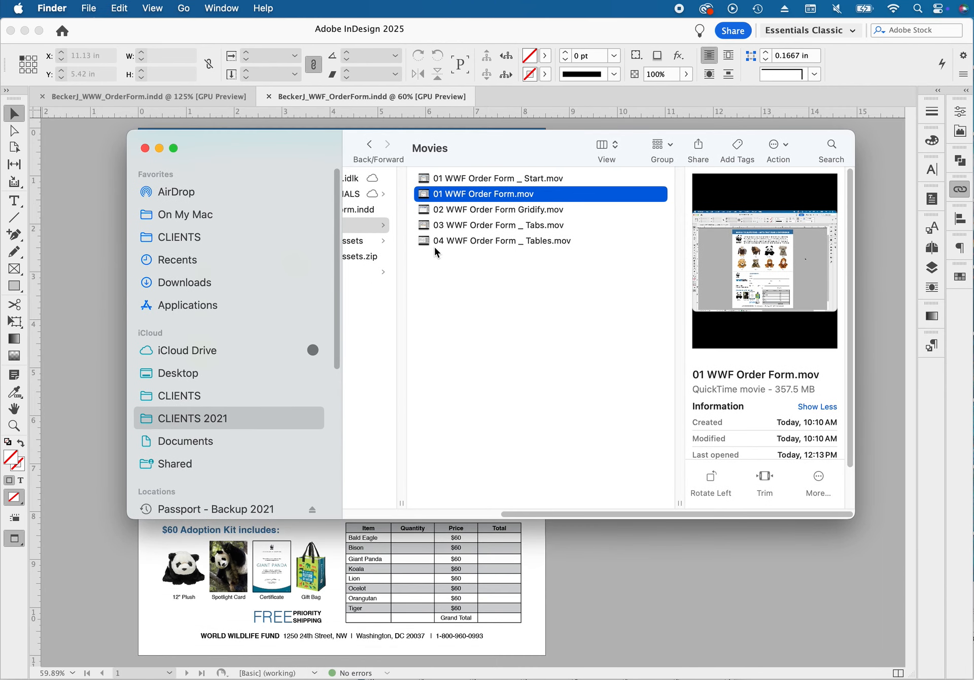
pyautogui.hscroll(-5, 564, 325)
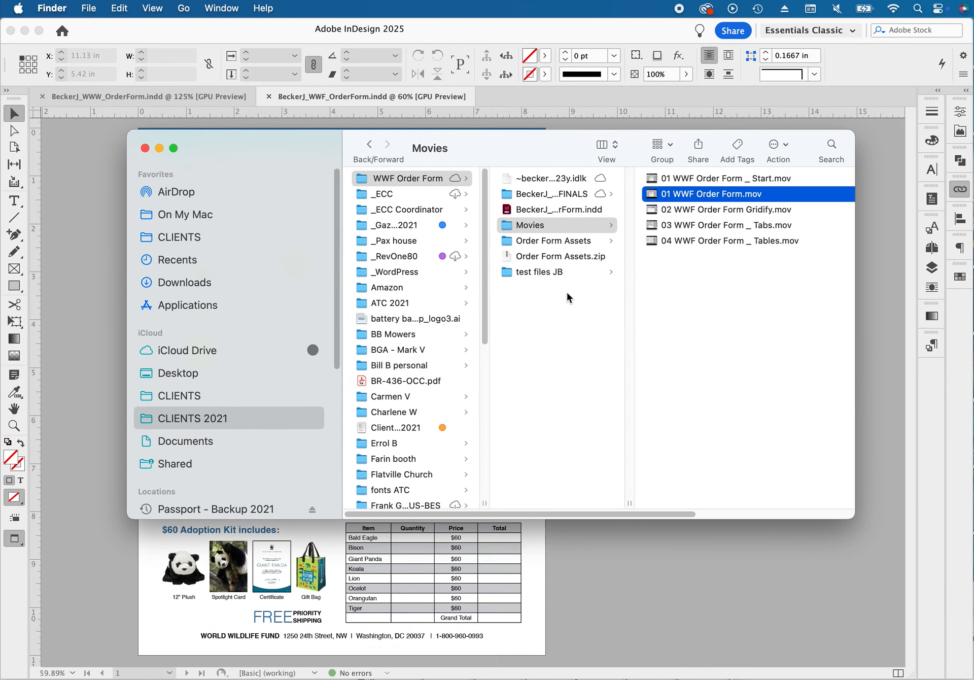
pyautogui.click(357, 182)
pyautogui.click(553, 195)
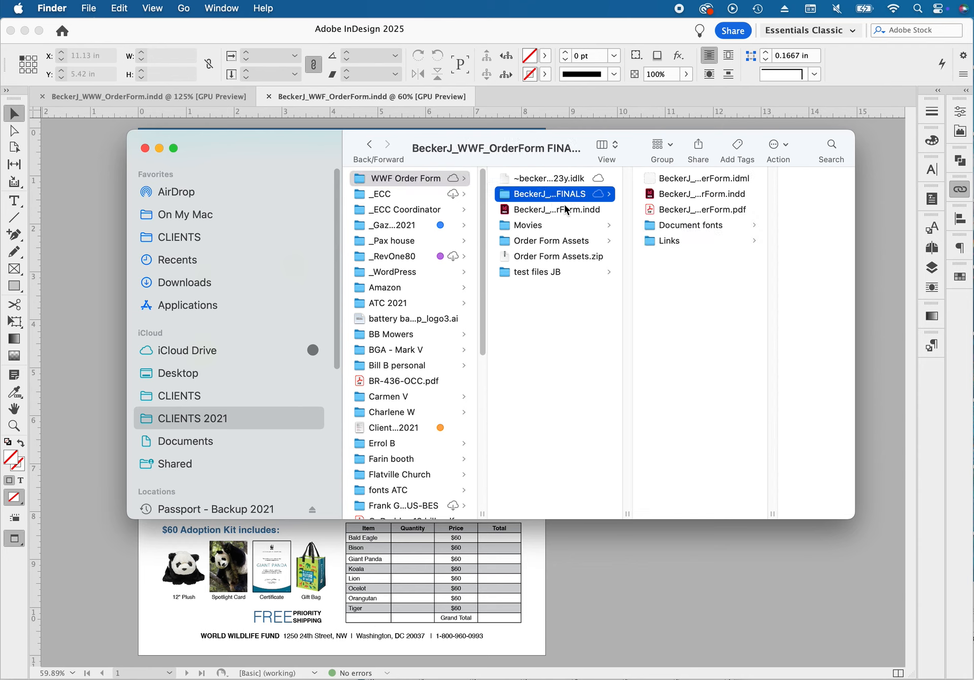
pyautogui.moveTo(628, 514); pyautogui.dragTo(708, 492)
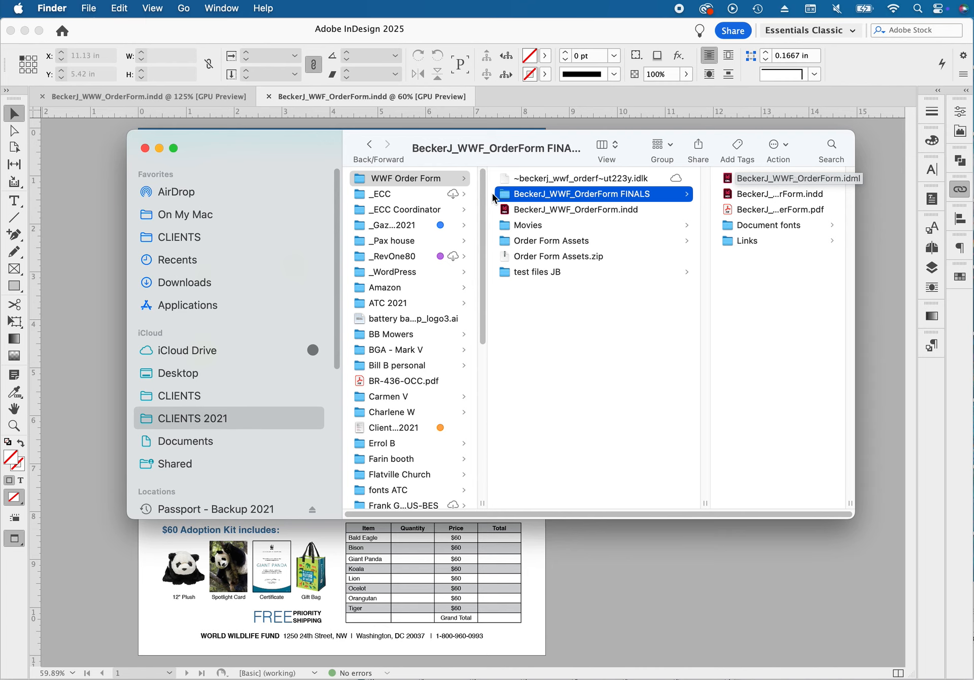
pyautogui.click(784, 149)
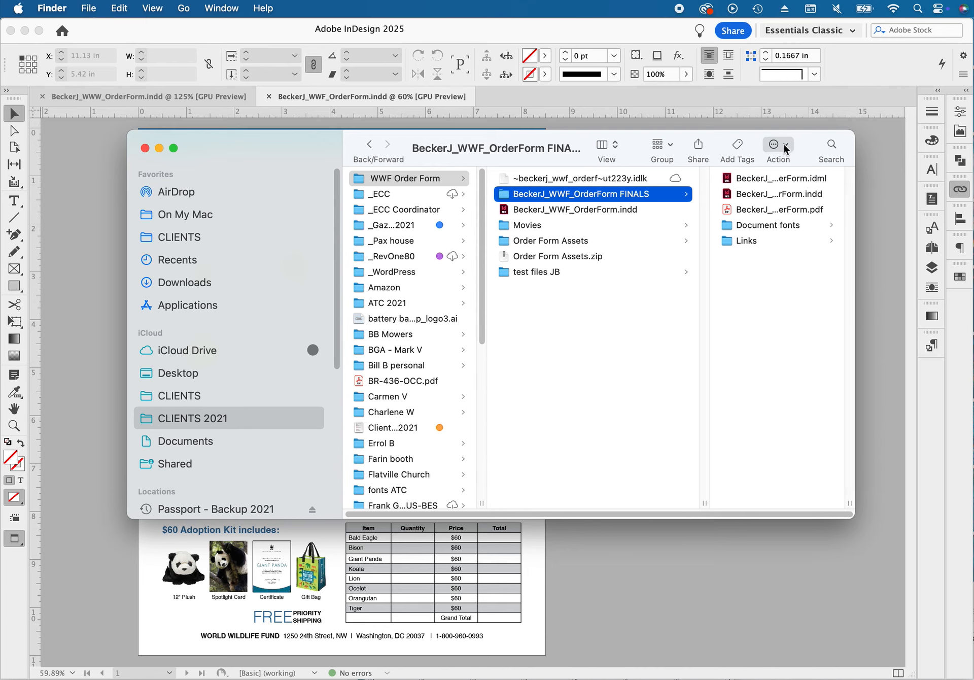
pyautogui.click(831, 387)
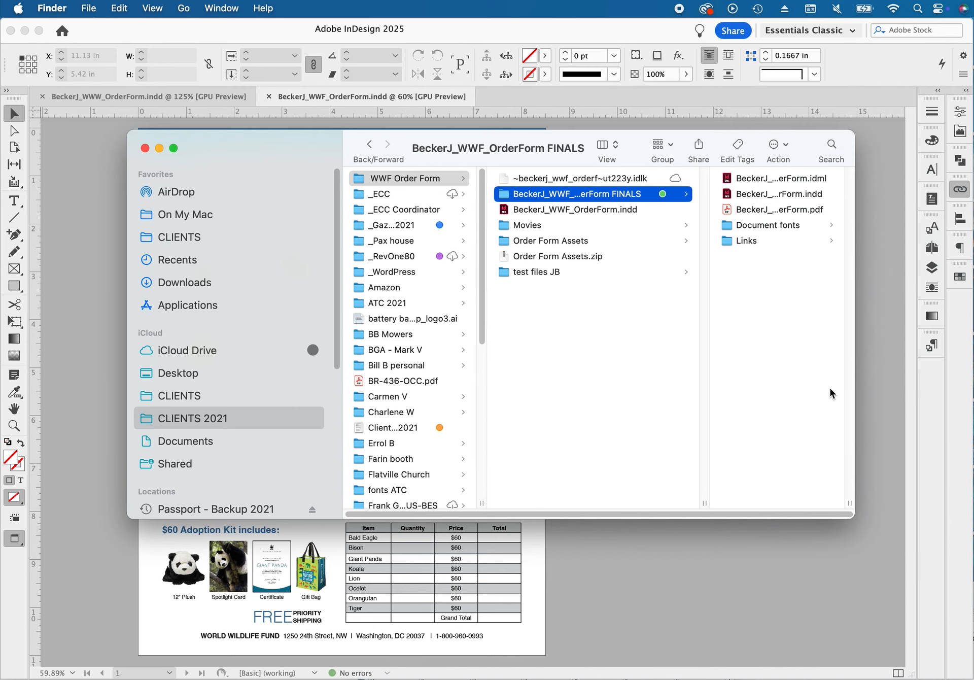
# Create a folder named "old files" inside WWF Order Form and move the original order form INDD file into it
pyautogui.click(544, 327)
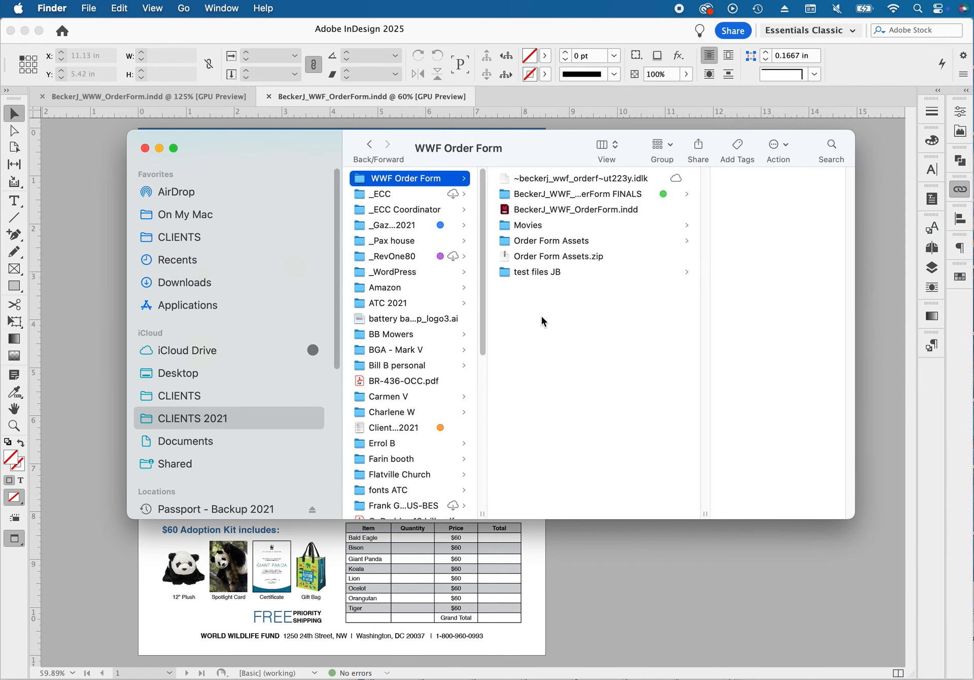
pyautogui.write('old files')
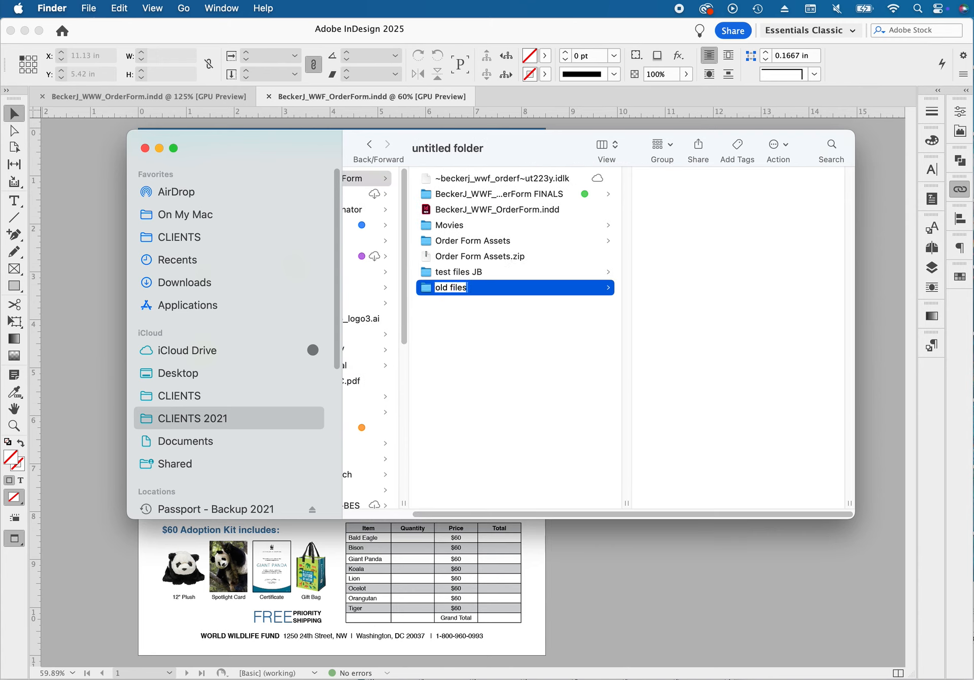
pyautogui.press('Return')
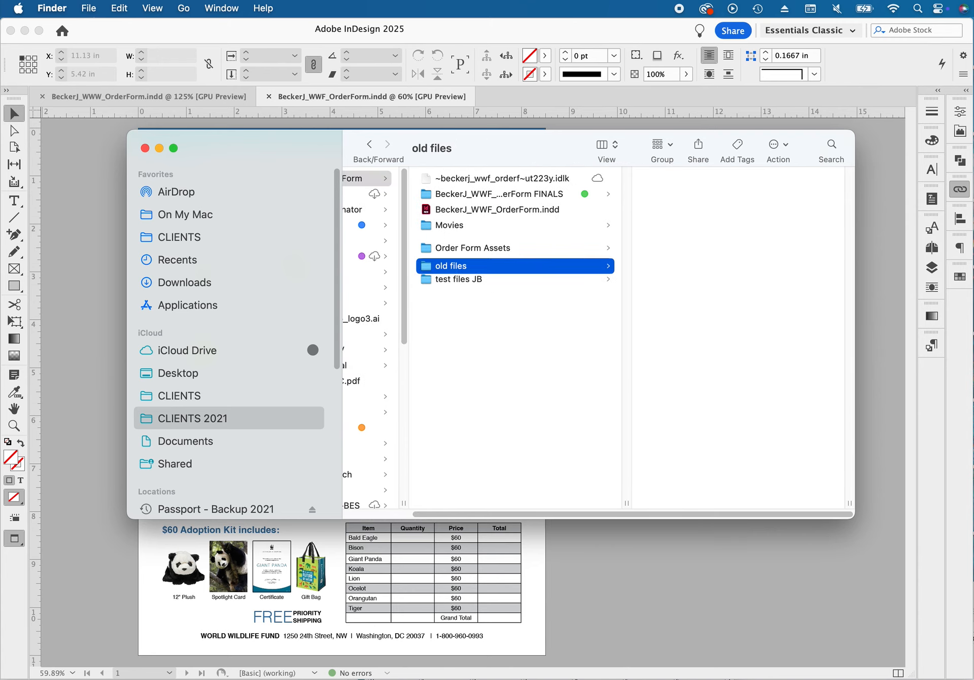
pyautogui.moveTo(451, 209); pyautogui.dragTo(455, 247)
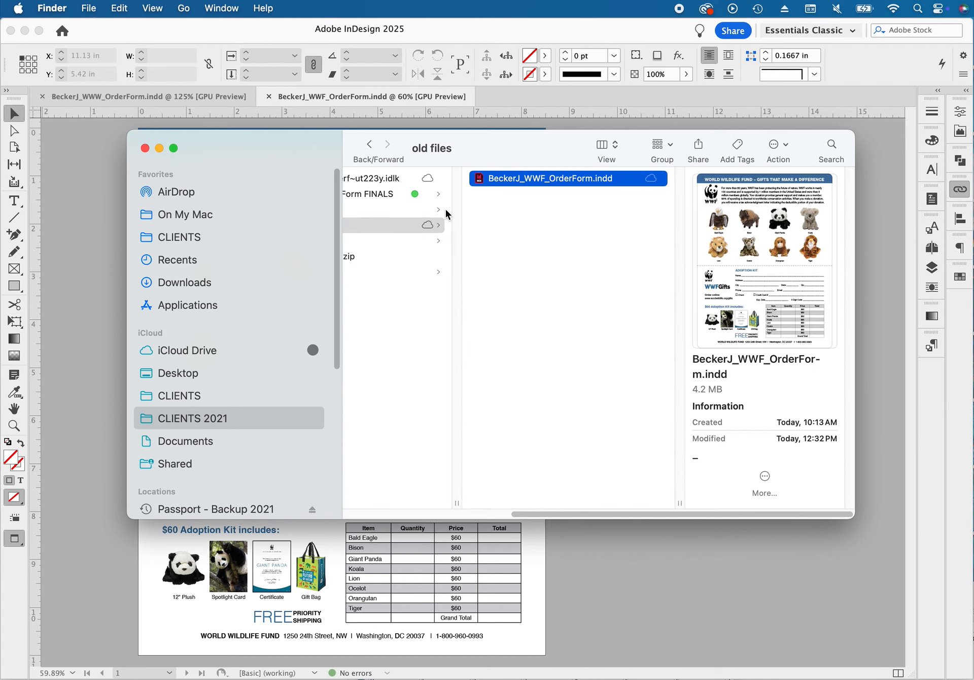
pyautogui.hscroll(-6, 447, 298)
pyautogui.hscroll(1, 446, 298)
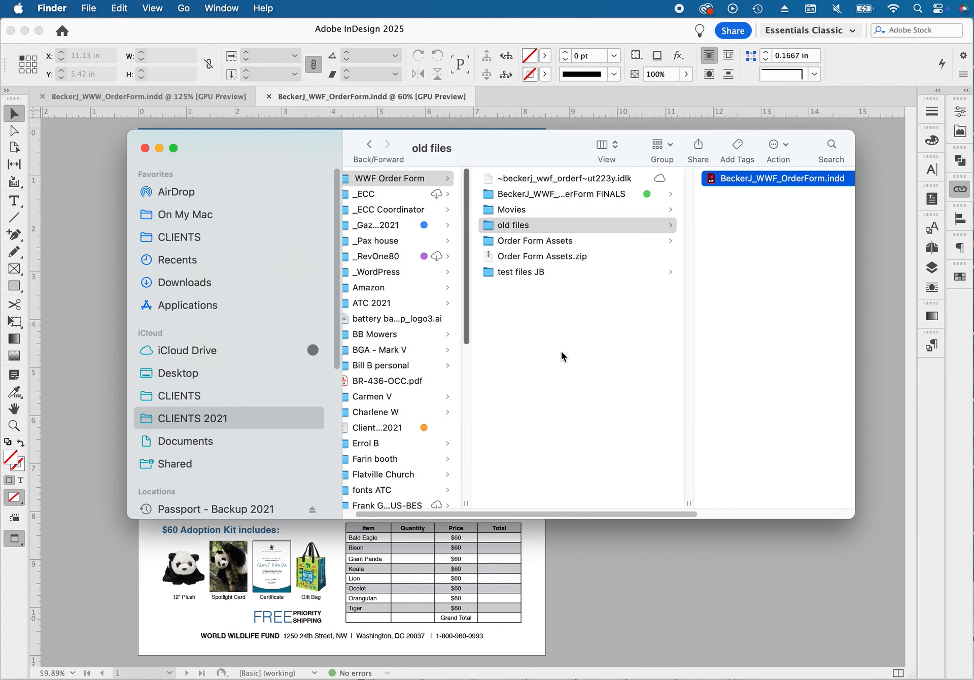
# Preview the packaged INDD, IDML and PDF files inside the FINALS folder, ending with the FINALS folder itself selected
pyautogui.click(517, 195)
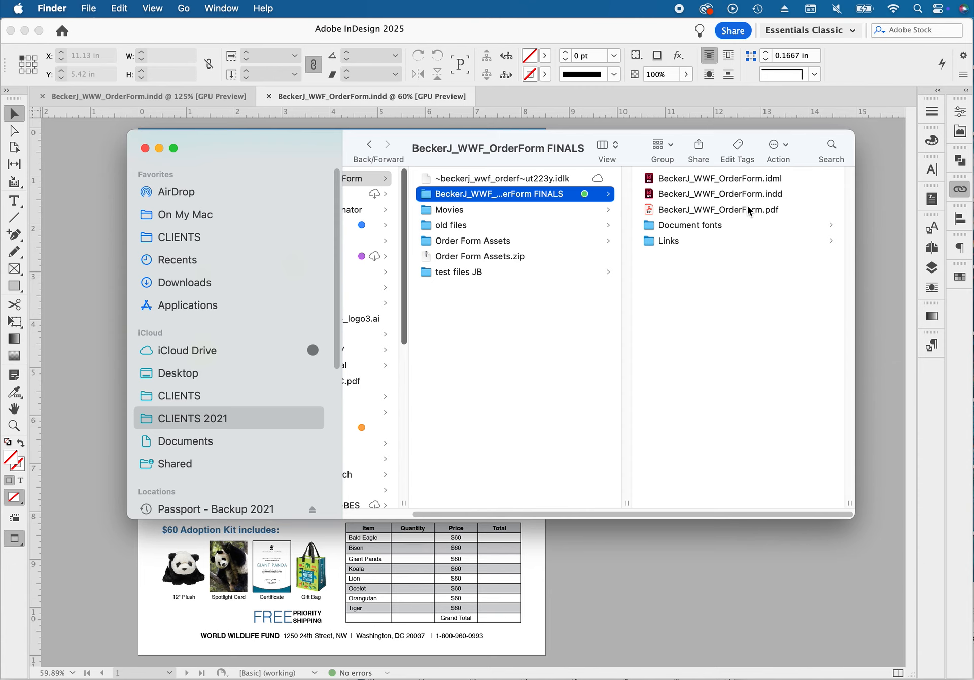
pyautogui.click(728, 197)
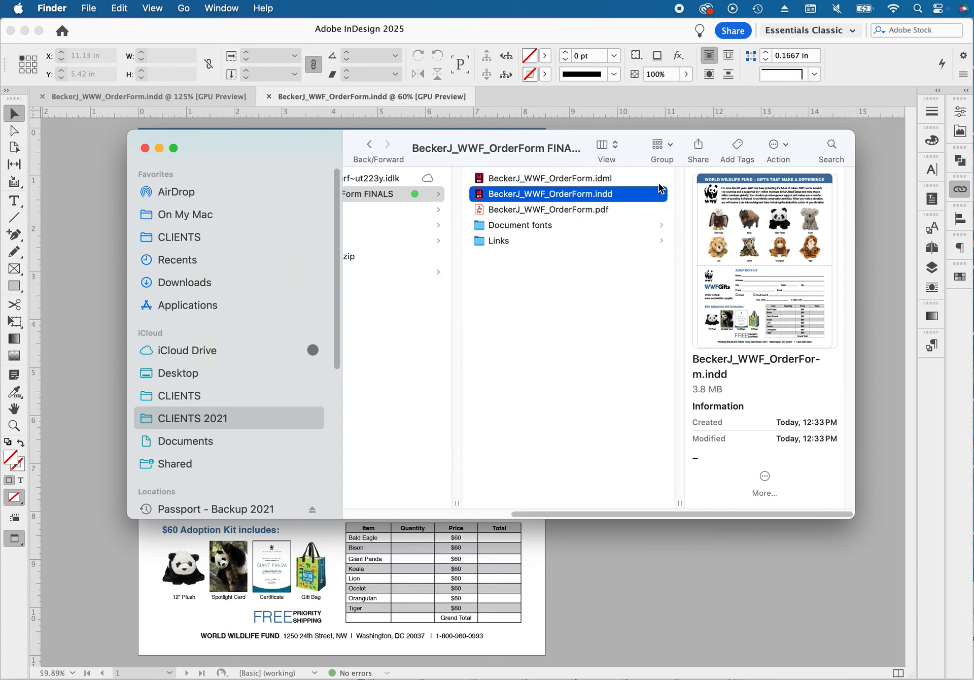
pyautogui.click(599, 179)
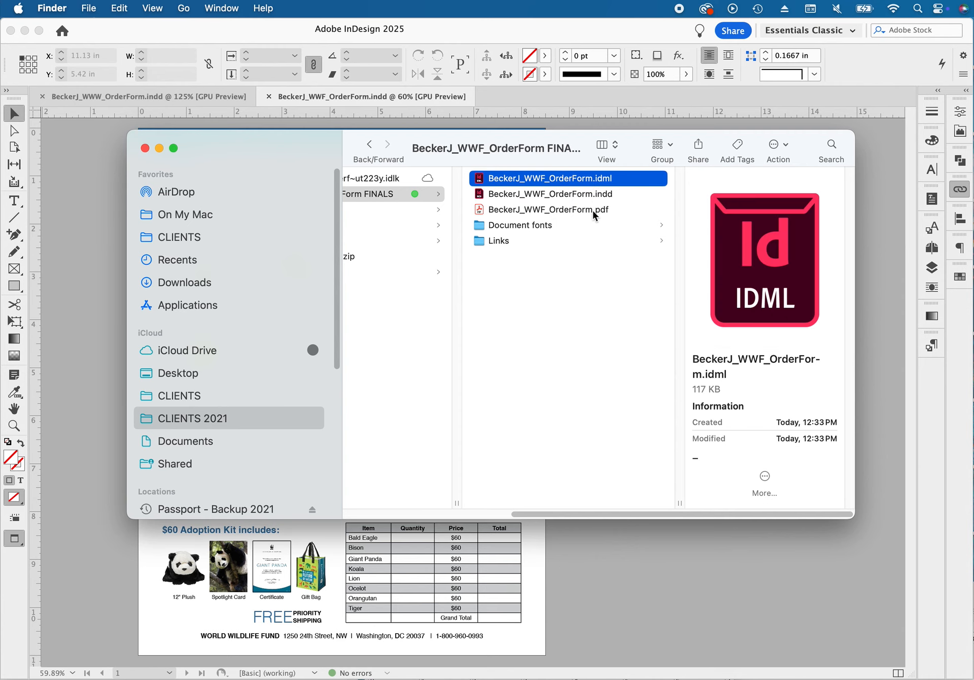
pyautogui.click(592, 210)
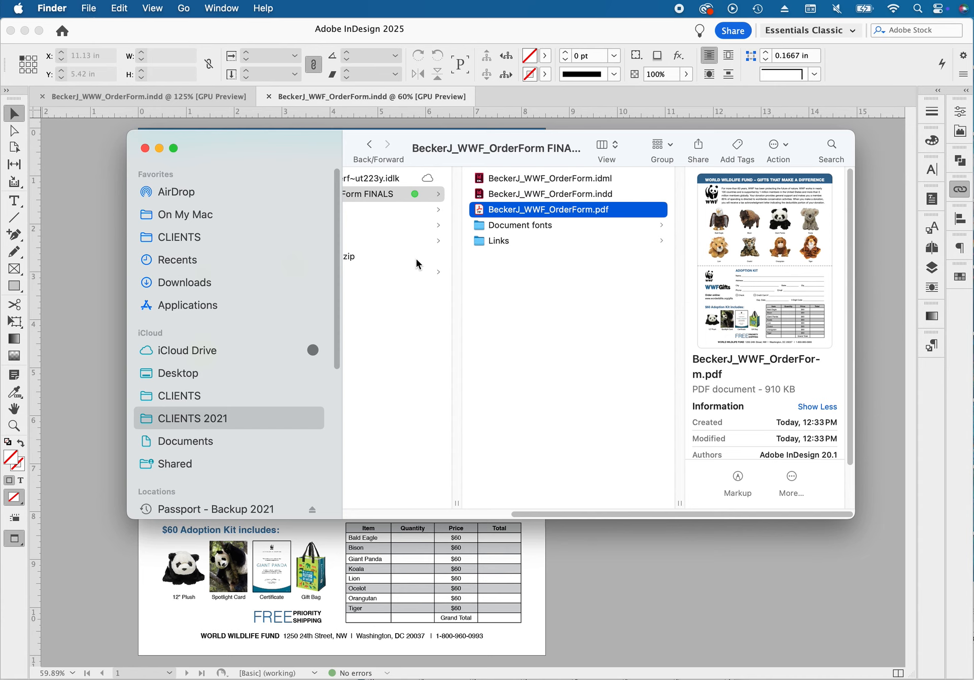
pyautogui.hscroll(-5, 416, 263)
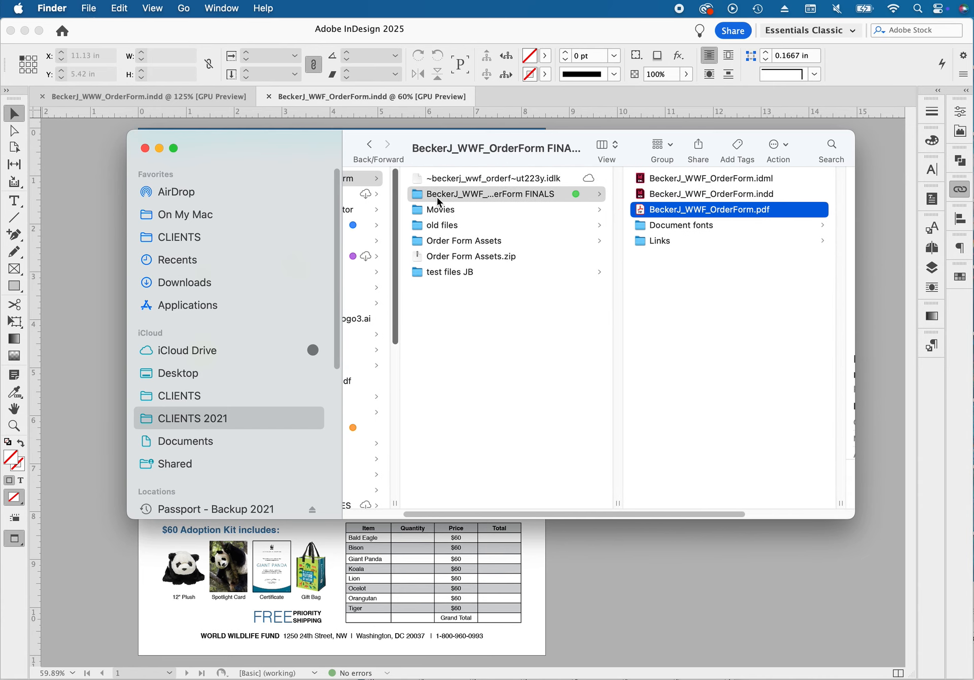
pyautogui.click(416, 195)
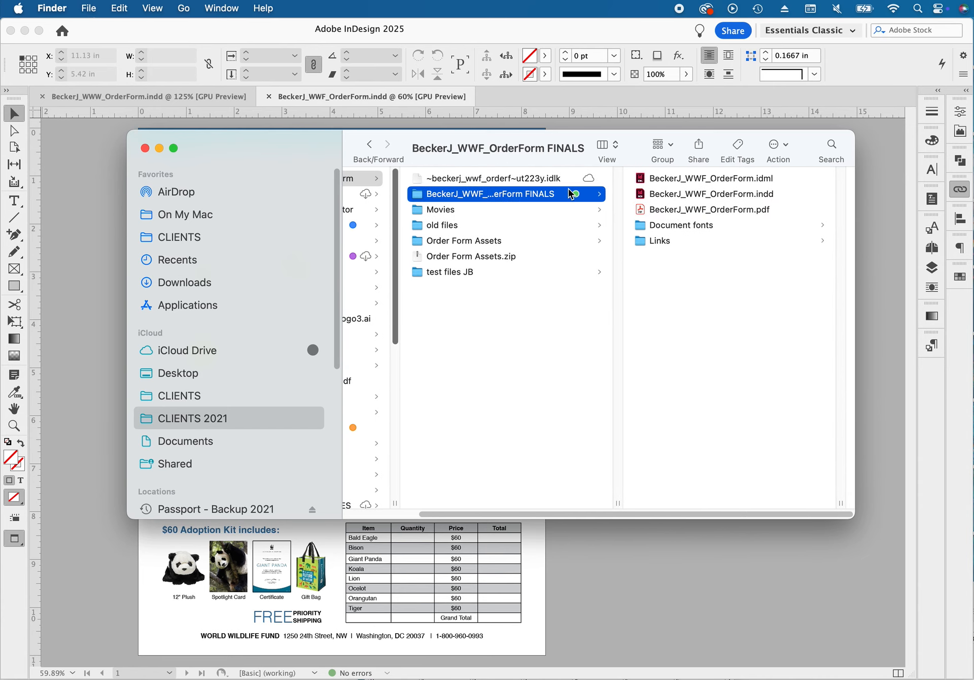